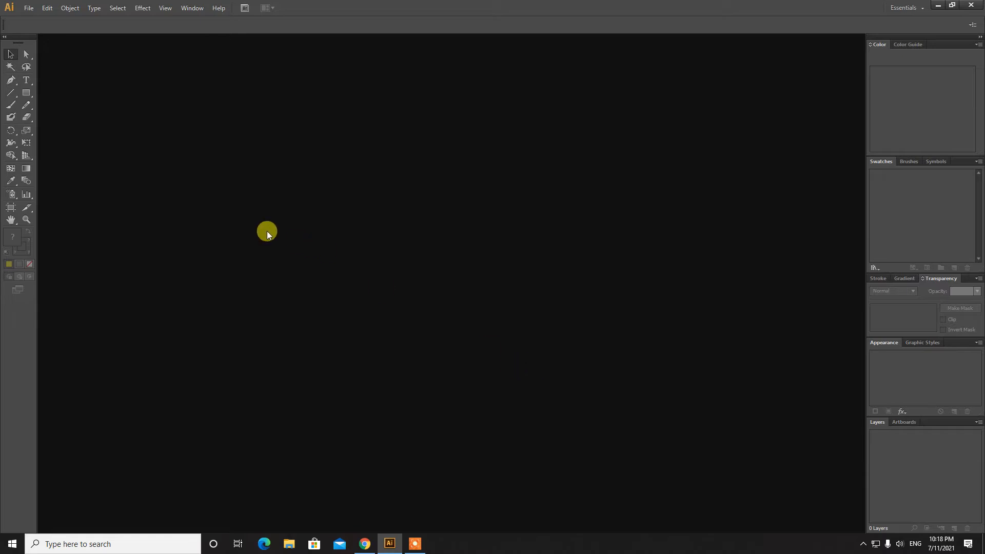
# Create a new one-artboard A4 landscape CMYK document (841.89 × 595.28 pt, 300 ppi)
pyautogui.click(26, 11)
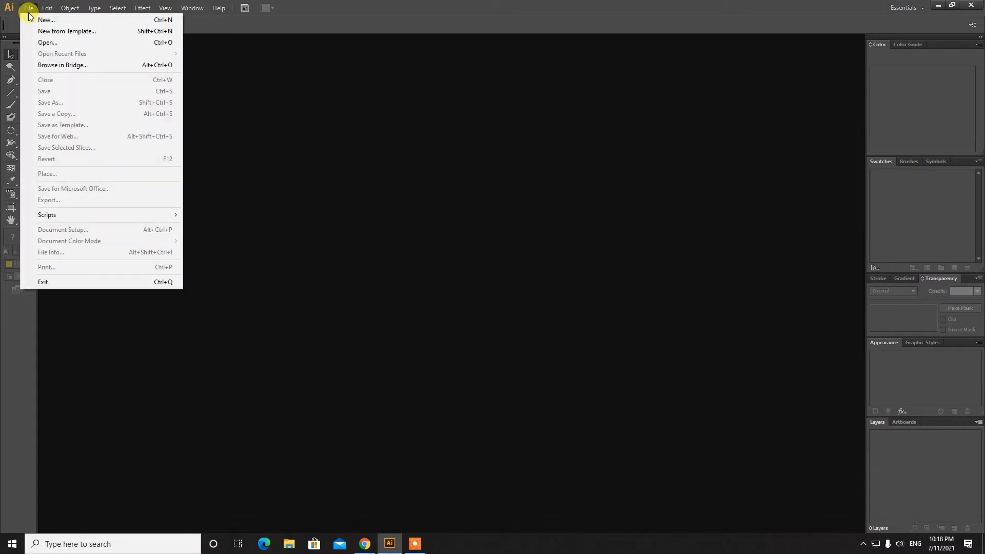
pyautogui.click(45, 20)
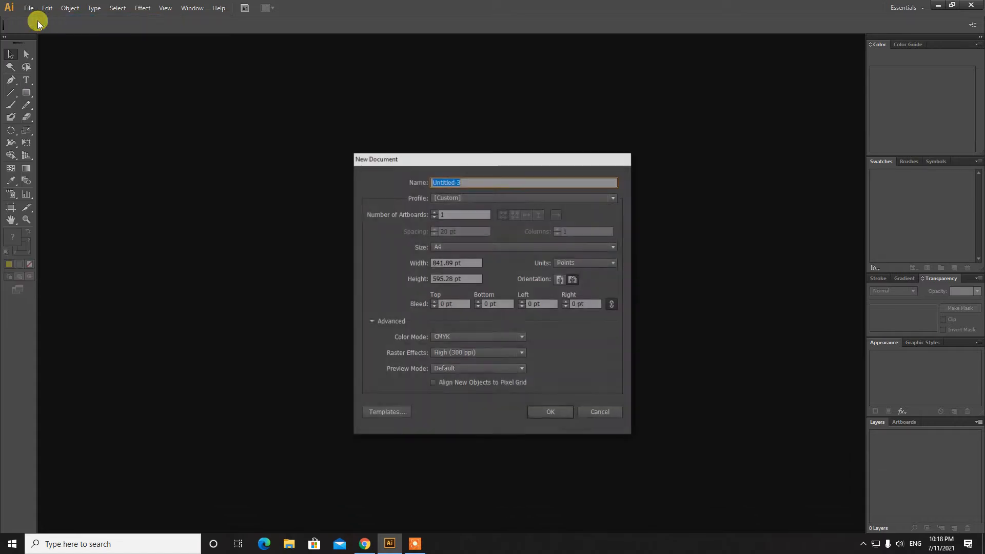
pyautogui.click(452, 213)
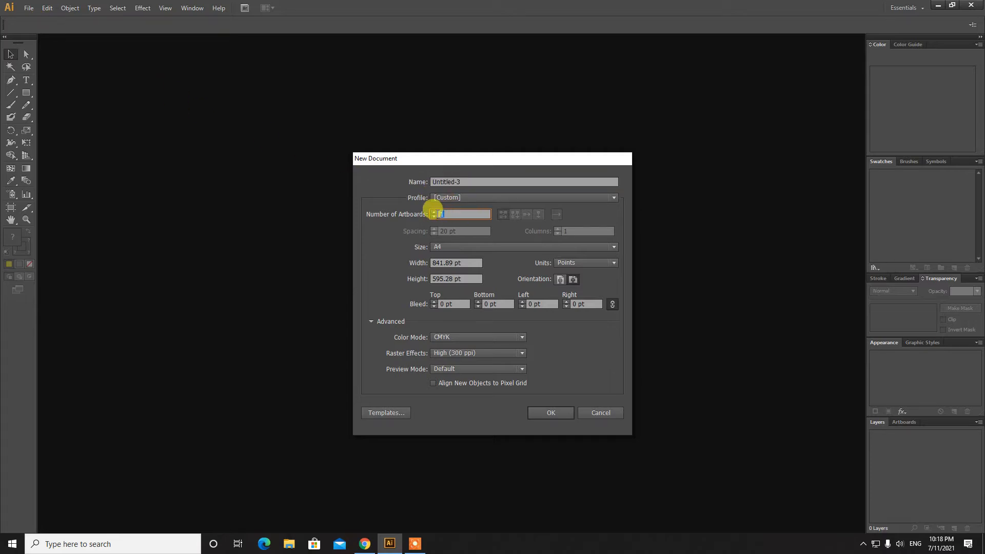
pyautogui.click(458, 246)
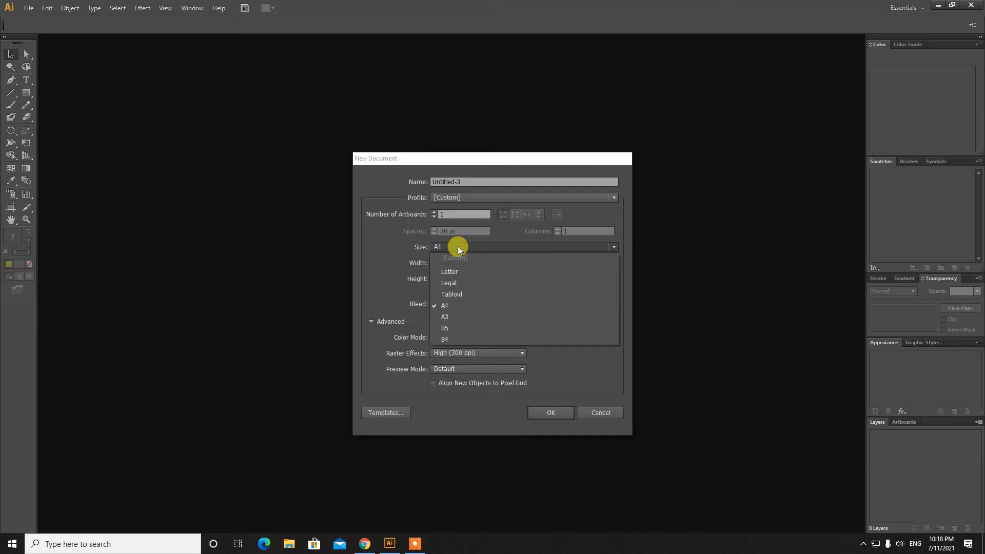
pyautogui.click(458, 246)
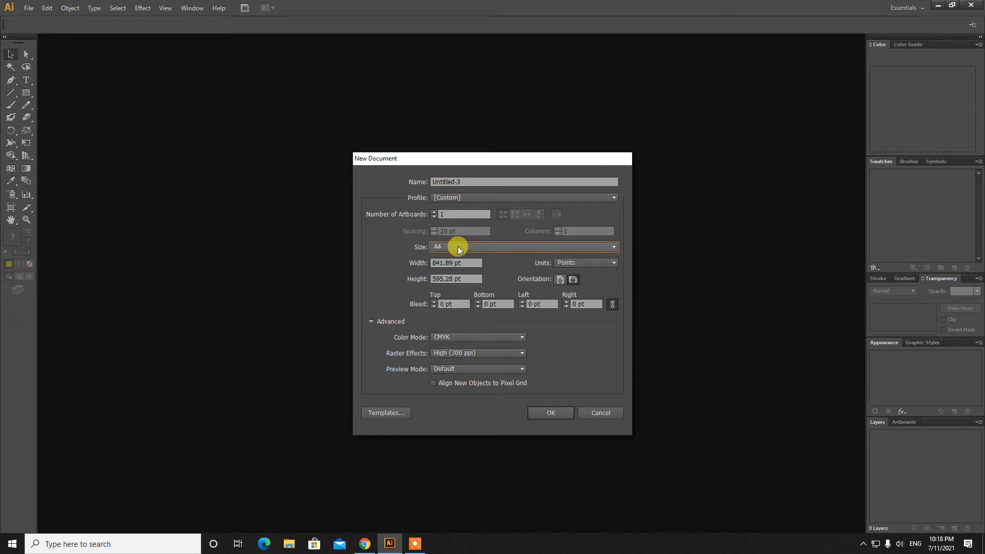
pyautogui.click(451, 213)
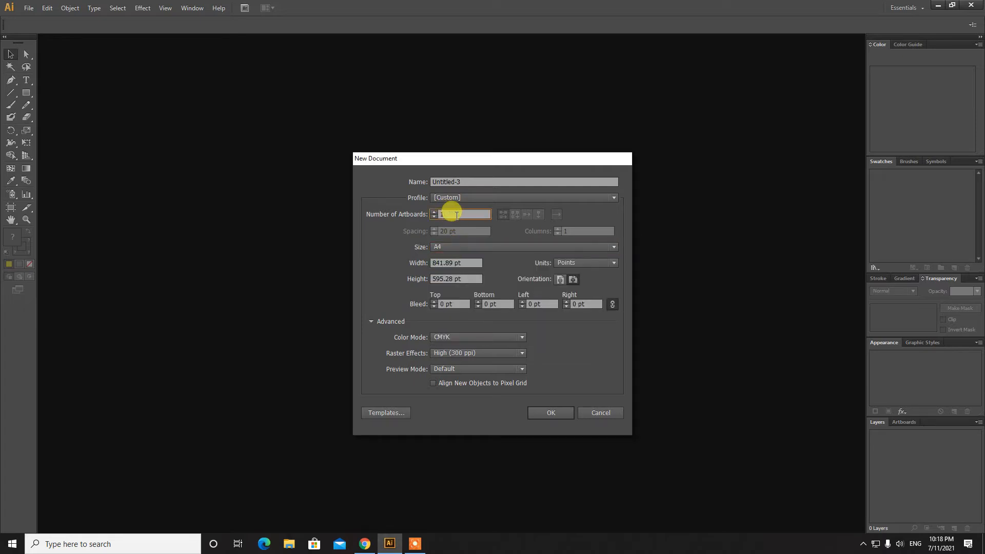
pyautogui.click(457, 248)
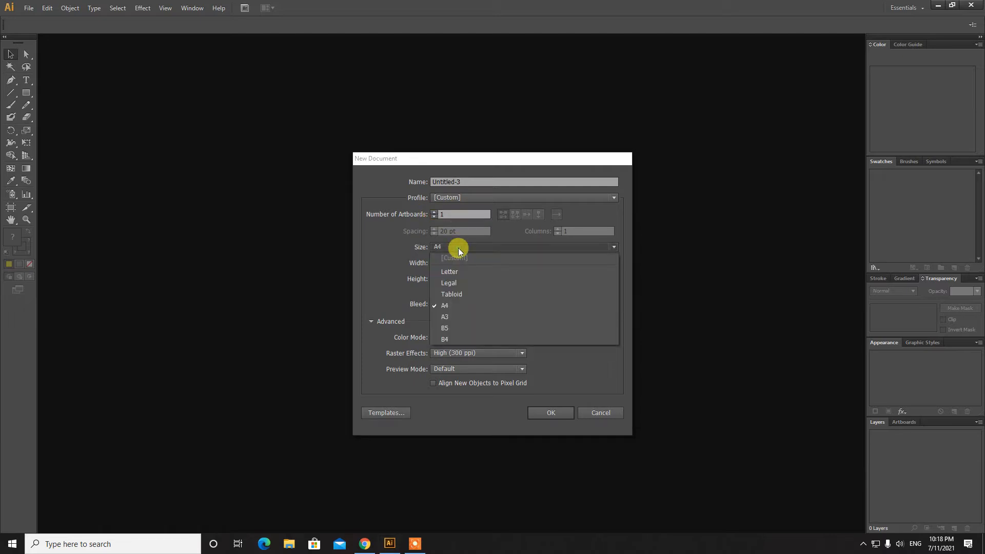
pyautogui.click(451, 306)
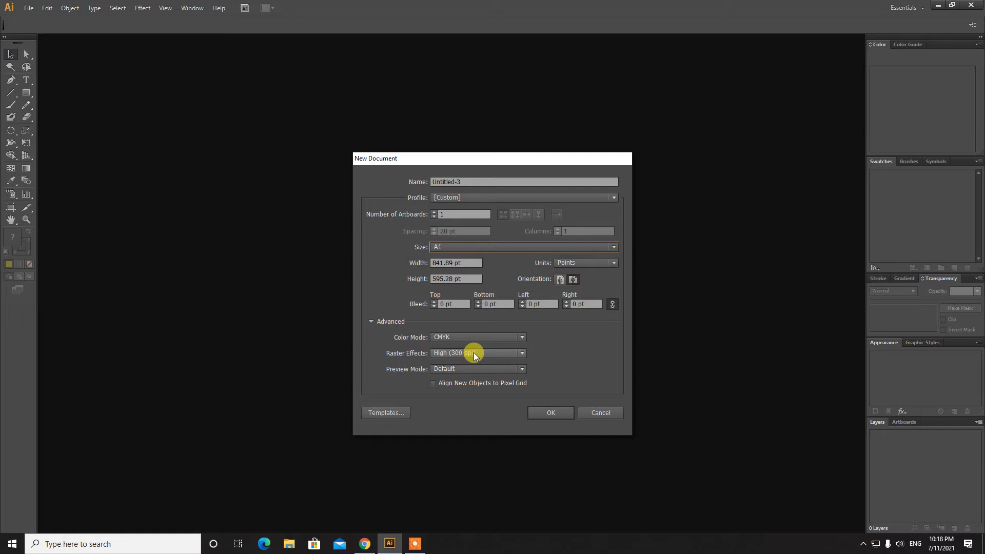
pyautogui.click(464, 248)
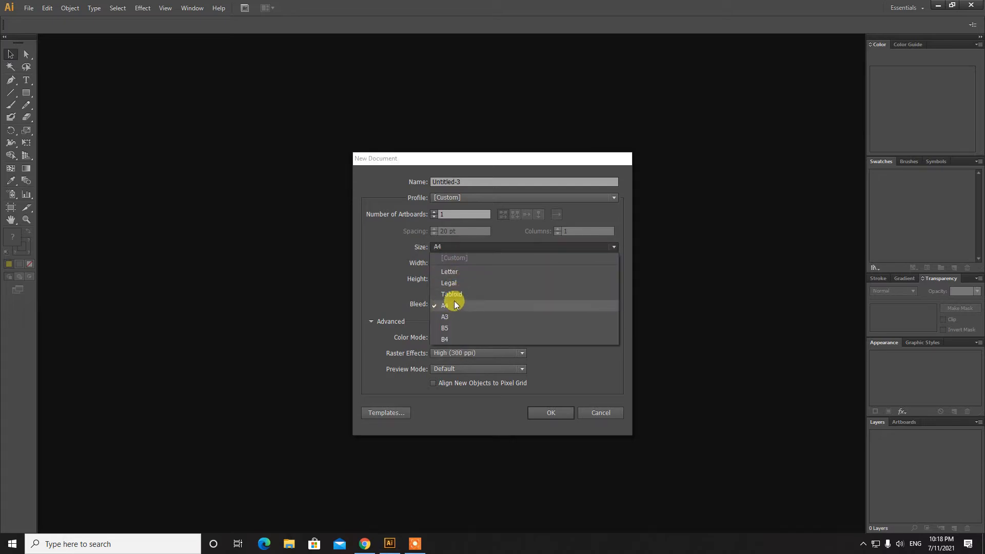
pyautogui.click(444, 306)
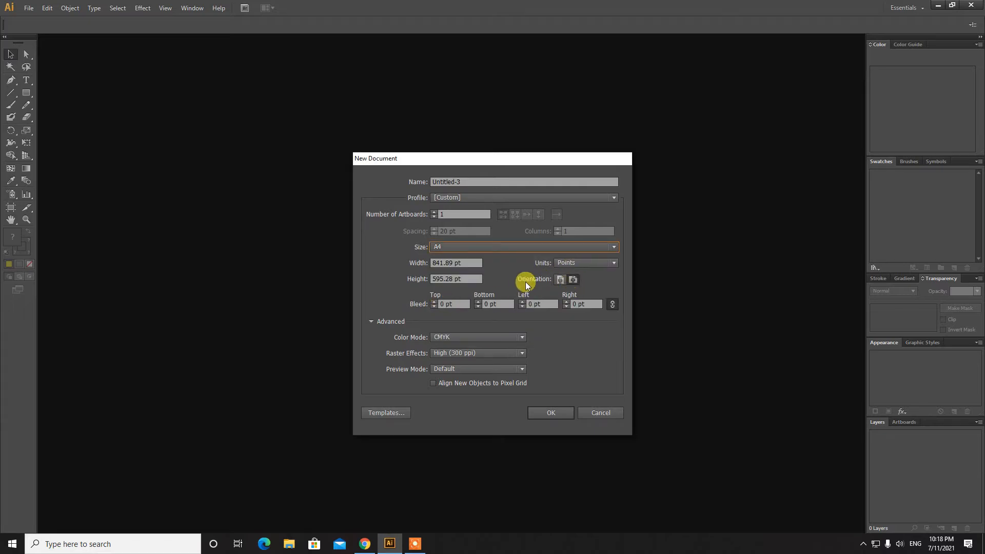
pyautogui.click(573, 281)
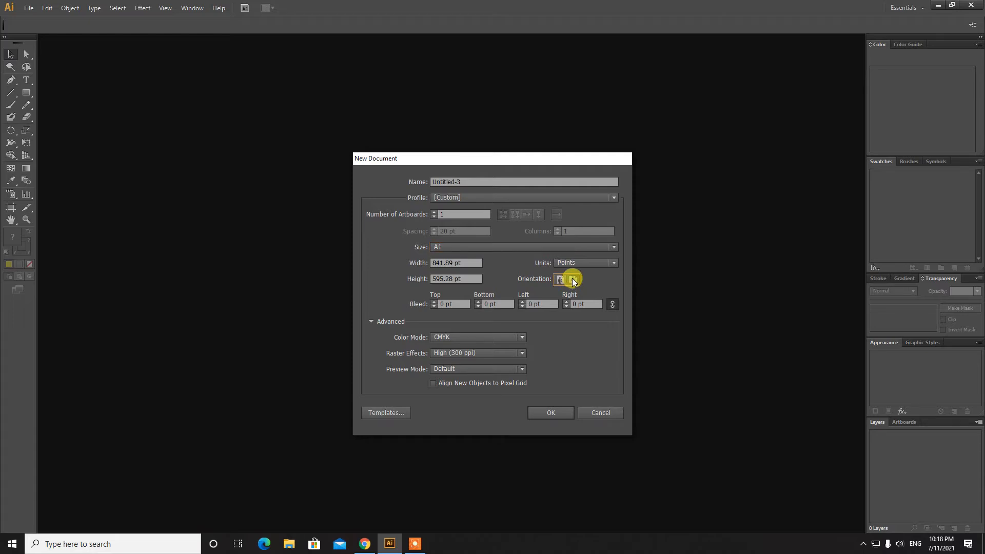
pyautogui.click(556, 413)
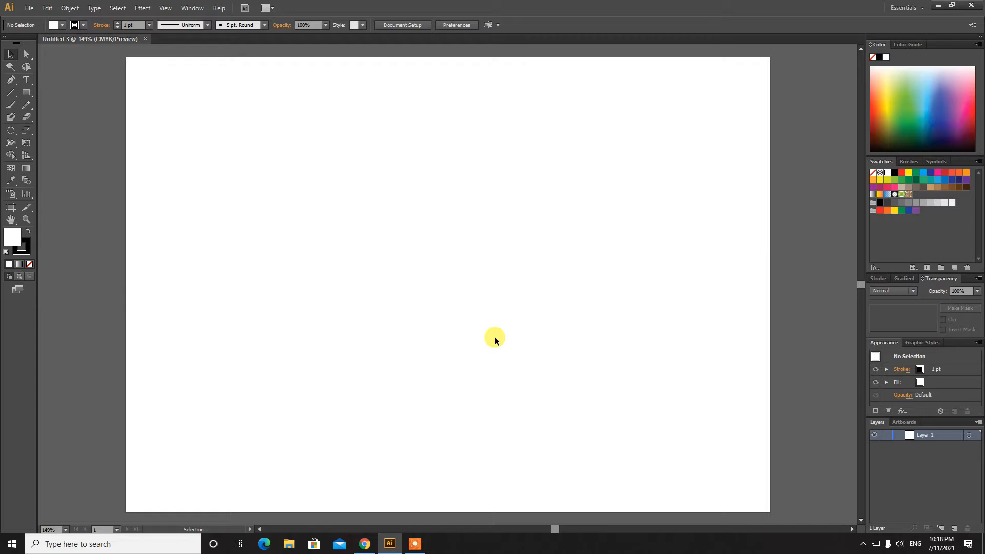
pyautogui.hotkey('ctrl', '1')
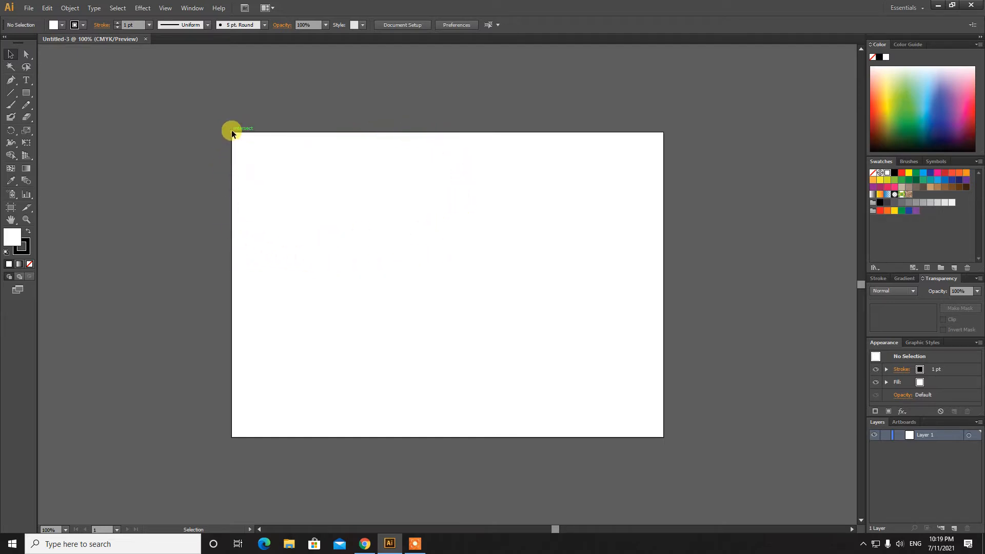
# View flag-of-Malaysia.jpg from Downloads as a reference, then return to Illustrator
pyautogui.click(290, 544)
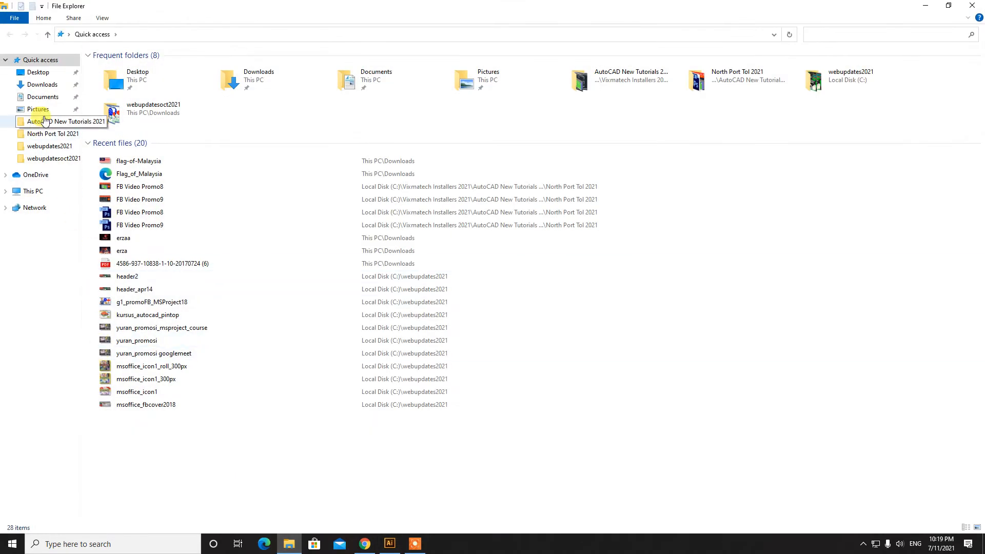
pyautogui.click(41, 85)
pyautogui.click(121, 106)
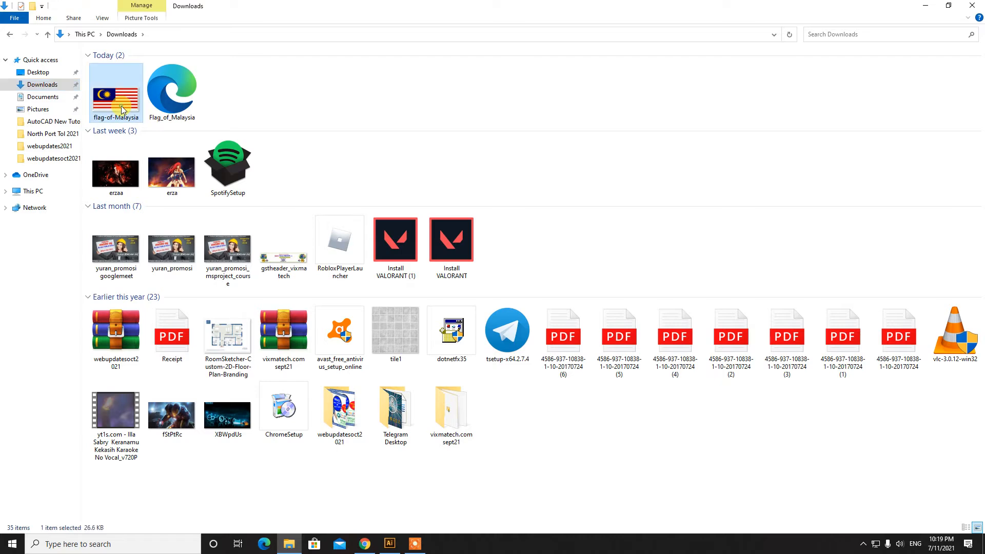
pyautogui.doubleClick(121, 106)
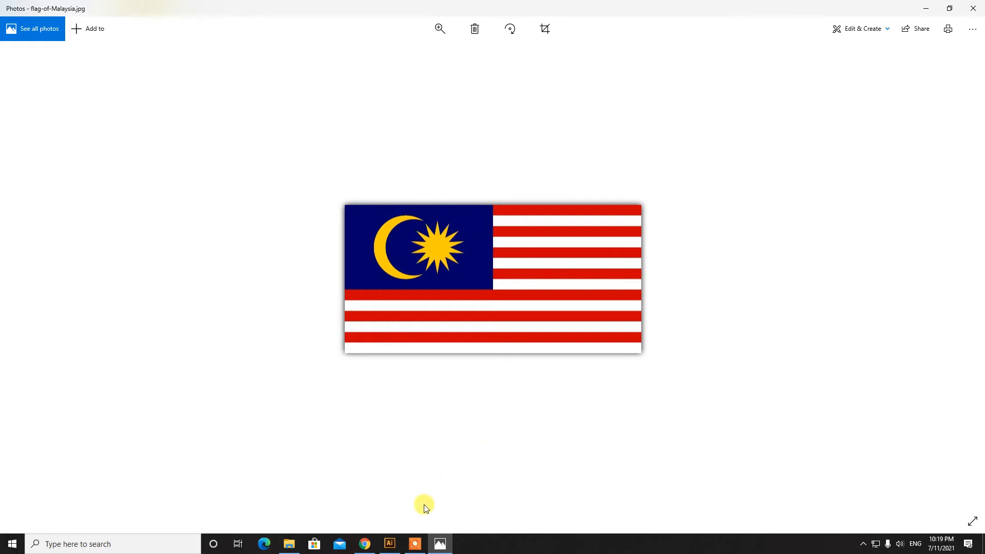
pyautogui.click(391, 544)
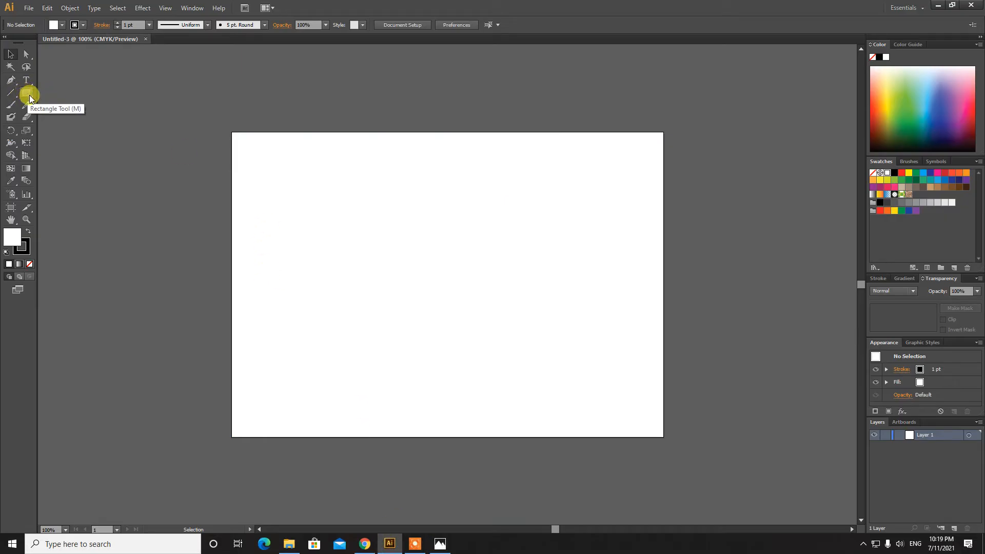
# Draw a 324 × 234 pt rectangle near the artboard's top-left and fill it blue
pyautogui.moveTo(27, 94); pyautogui.dragTo(76, 94)
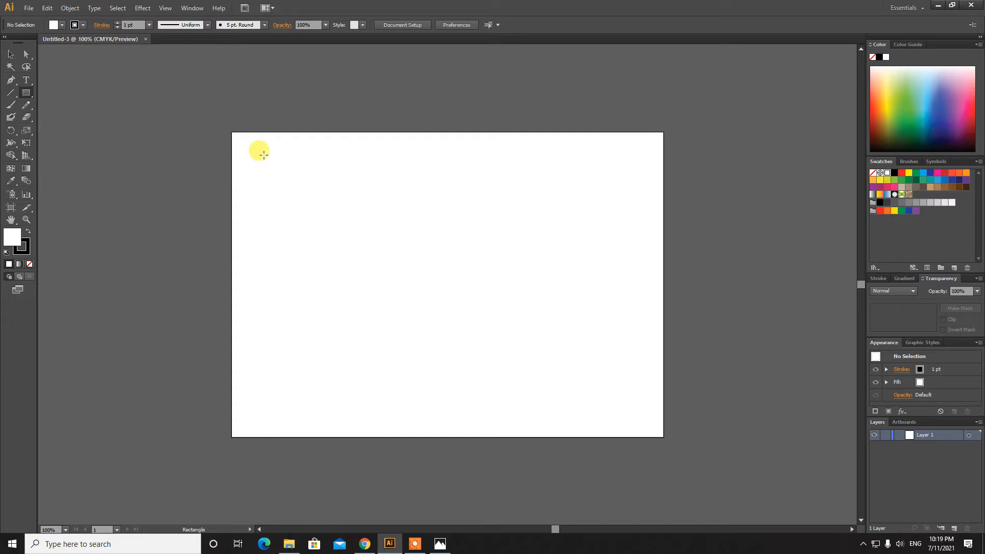
pyautogui.moveTo(263, 156); pyautogui.dragTo(430, 276)
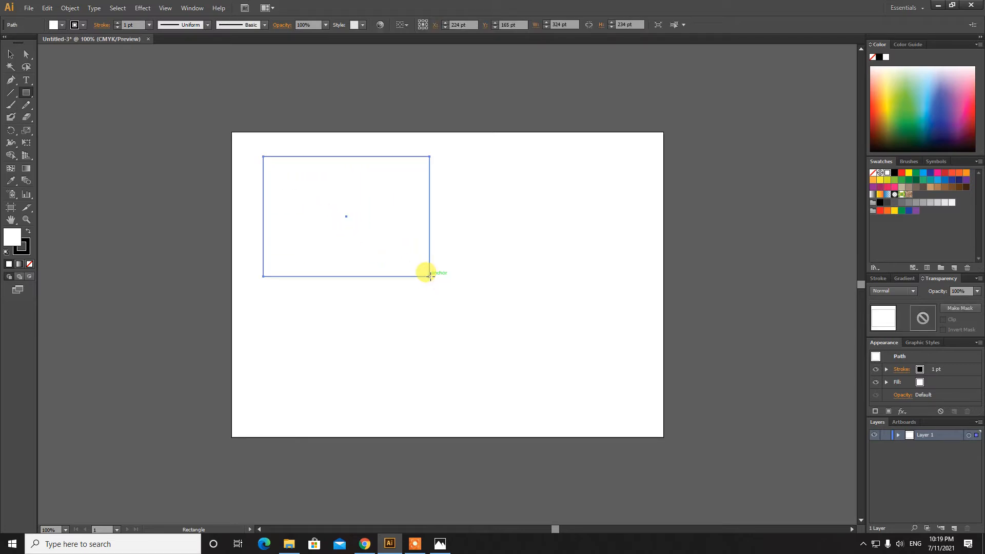
pyautogui.click(9, 61)
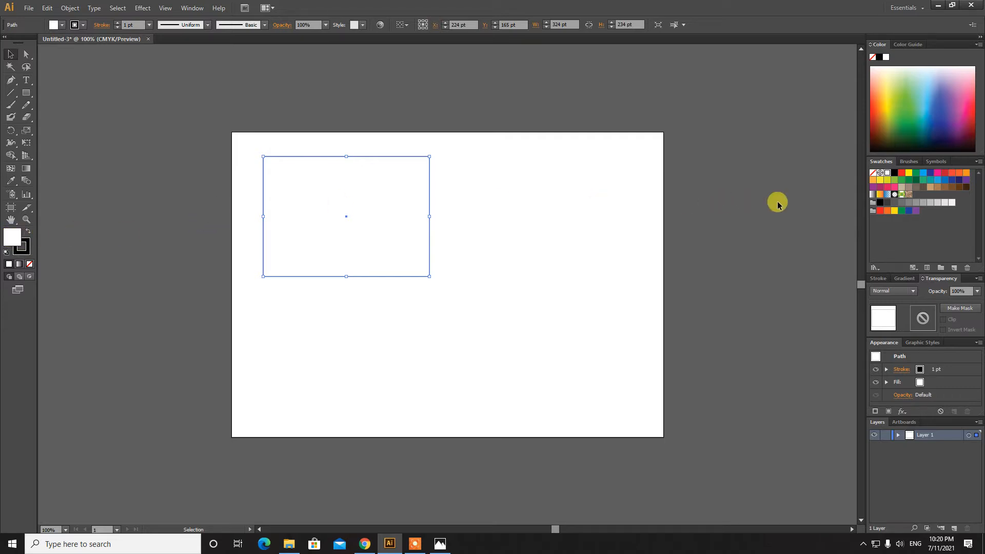
pyautogui.click(930, 176)
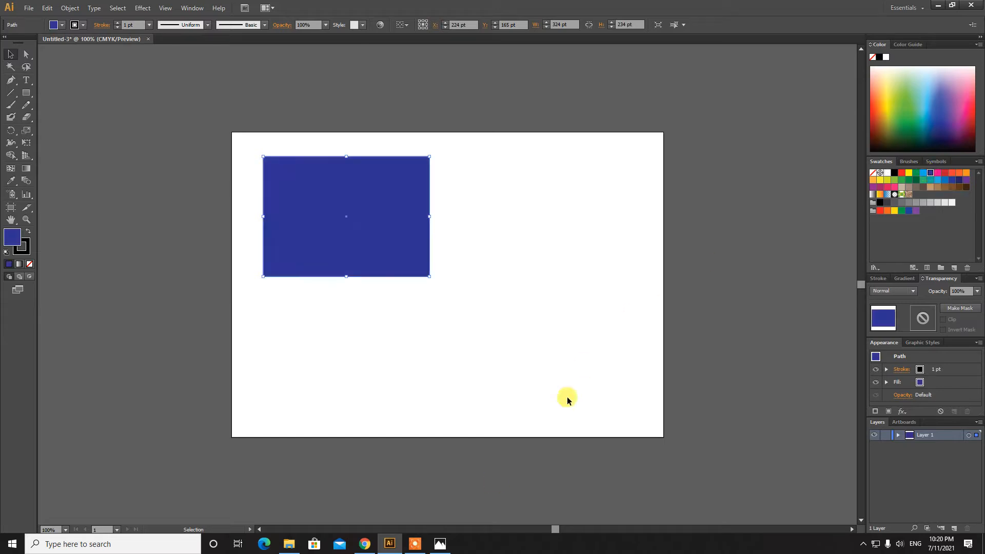
# Compare the blue canton against the Malaysian flag reference photo
pyautogui.click(440, 544)
pyautogui.click(442, 544)
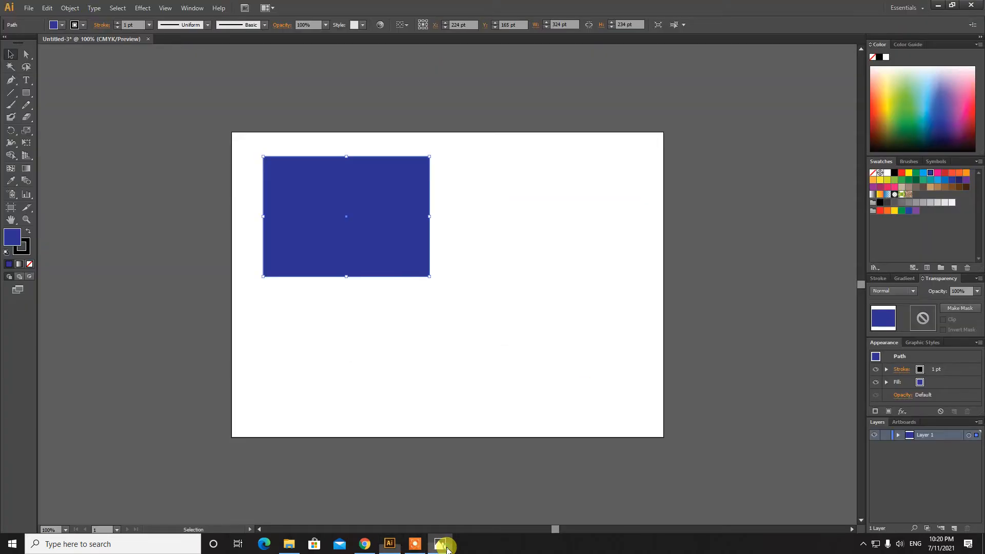
pyautogui.click(442, 545)
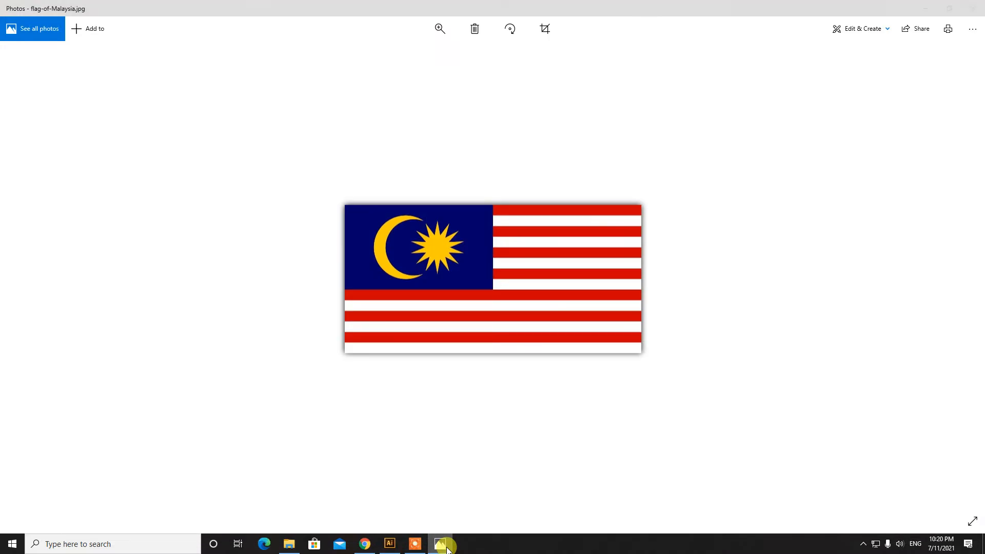
pyautogui.click(441, 545)
pyautogui.click(441, 545)
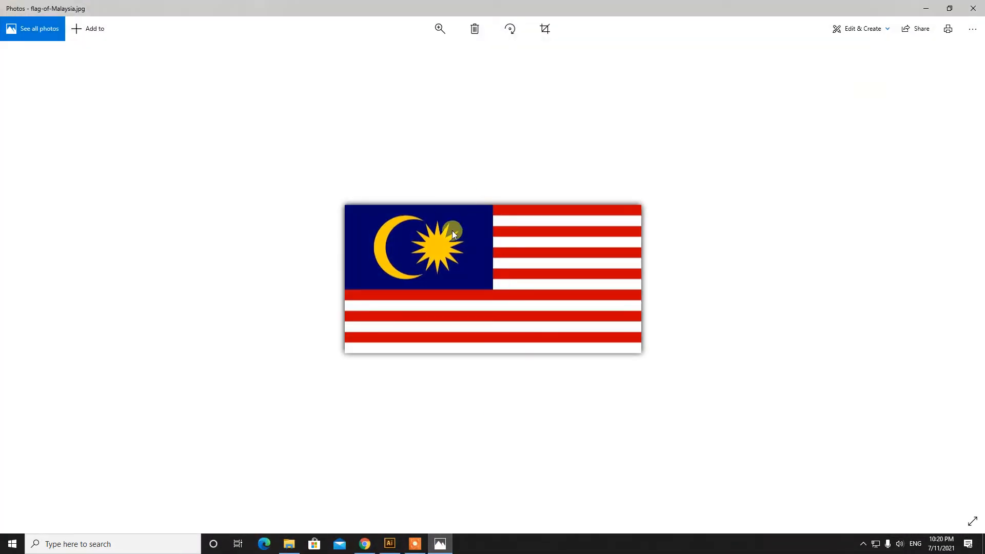
pyautogui.click(442, 544)
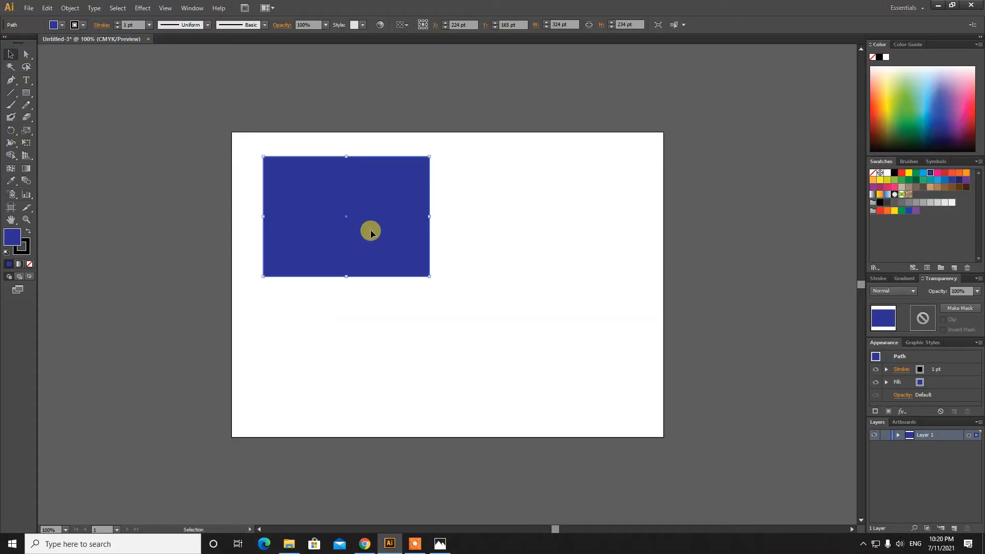
# Move the blue rectangle up-left and resize it to 373 pt wide by 214 pt tall
pyautogui.moveTo(371, 232); pyautogui.dragTo(353, 228)
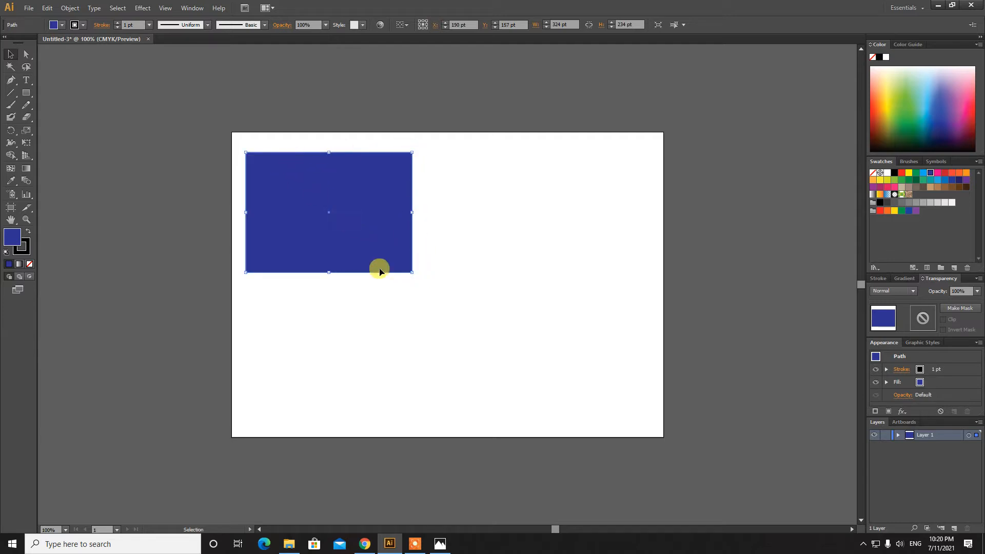
pyautogui.click(563, 24)
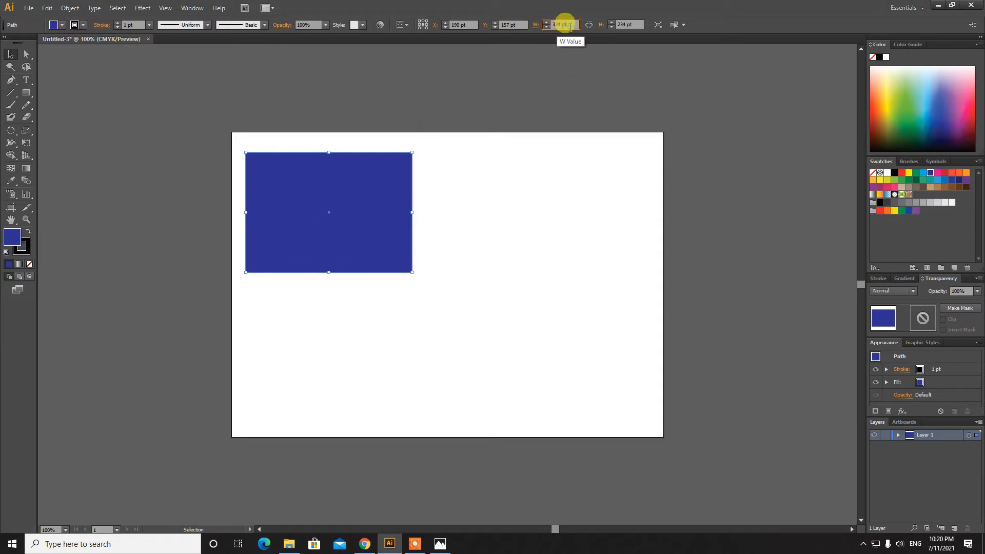
pyautogui.moveTo(569, 25); pyautogui.dragTo(545, 24)
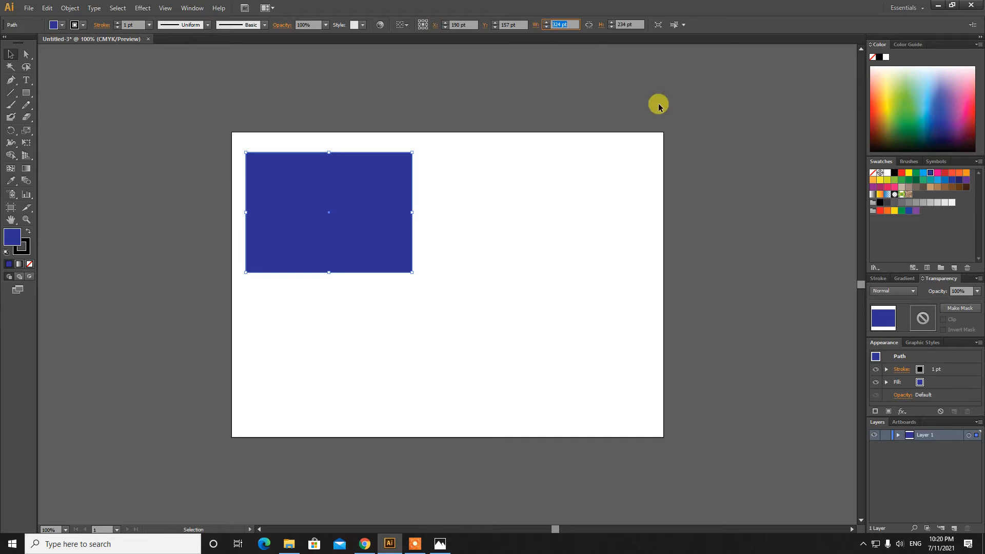
pyautogui.write('73')
pyautogui.press('Tab')
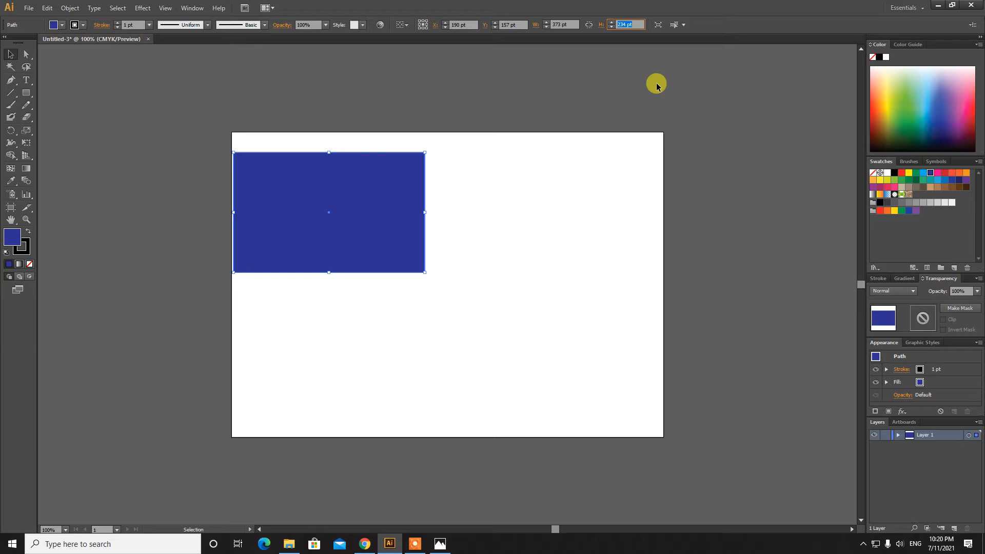
pyautogui.write('214')
pyautogui.press('Return')
pyautogui.click(556, 24)
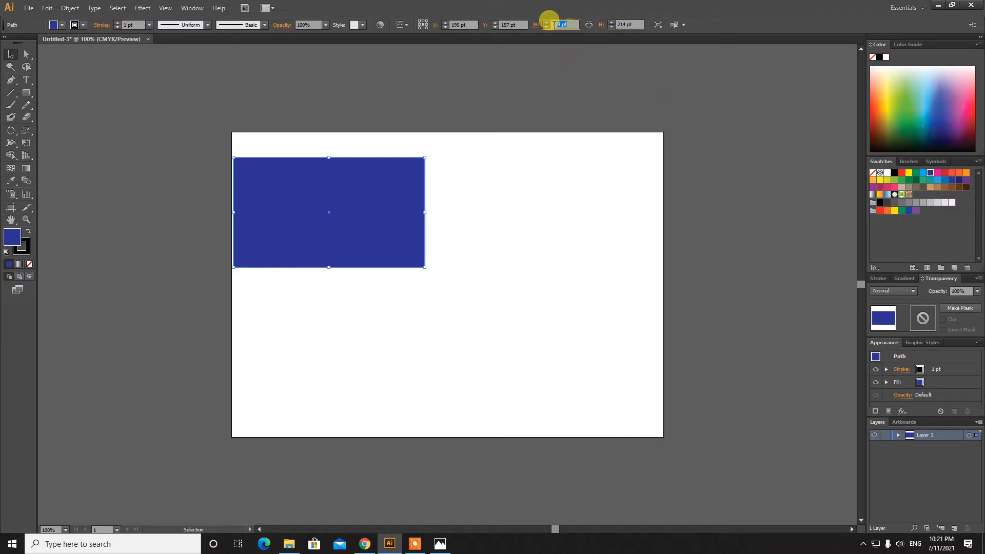
pyautogui.click(628, 24)
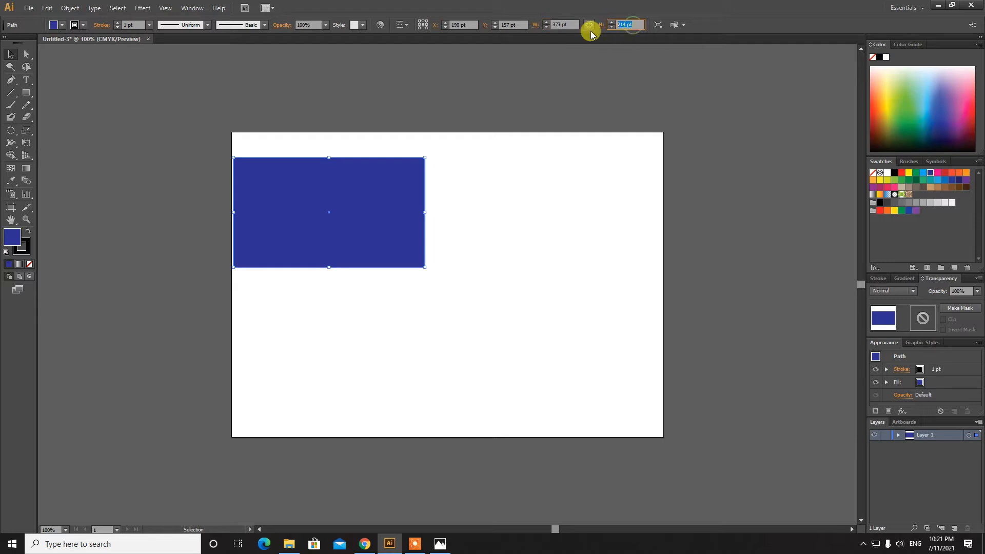
pyautogui.click(564, 25)
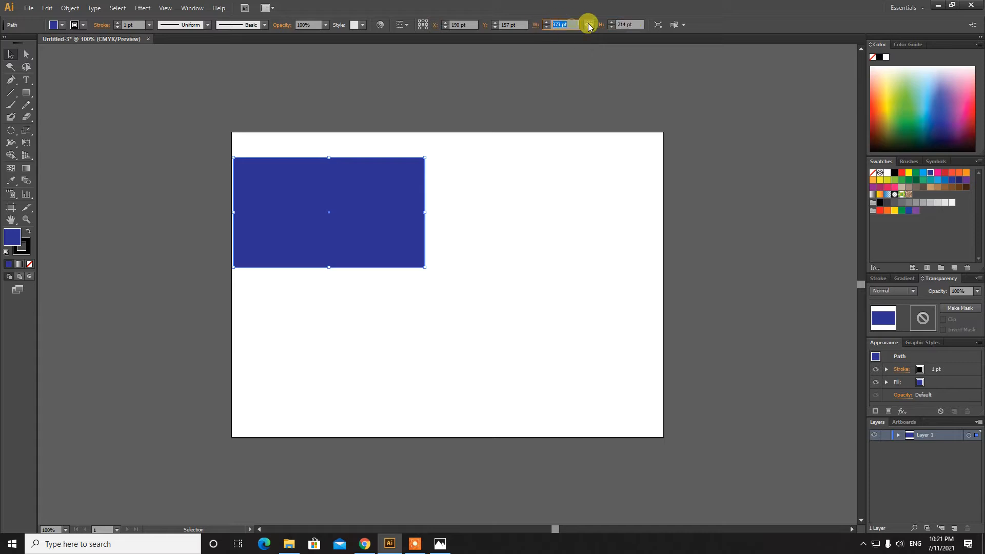
pyautogui.click(626, 24)
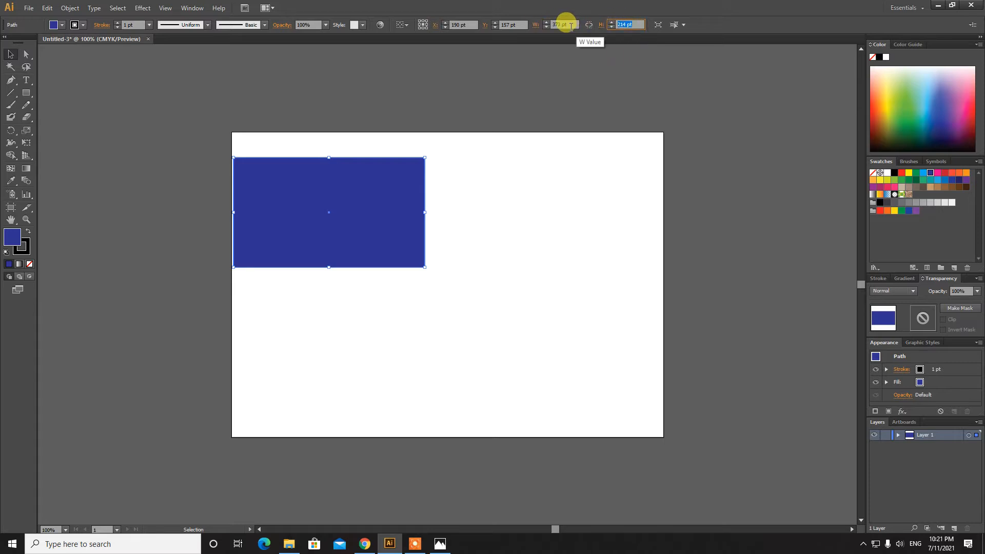
pyautogui.click(11, 56)
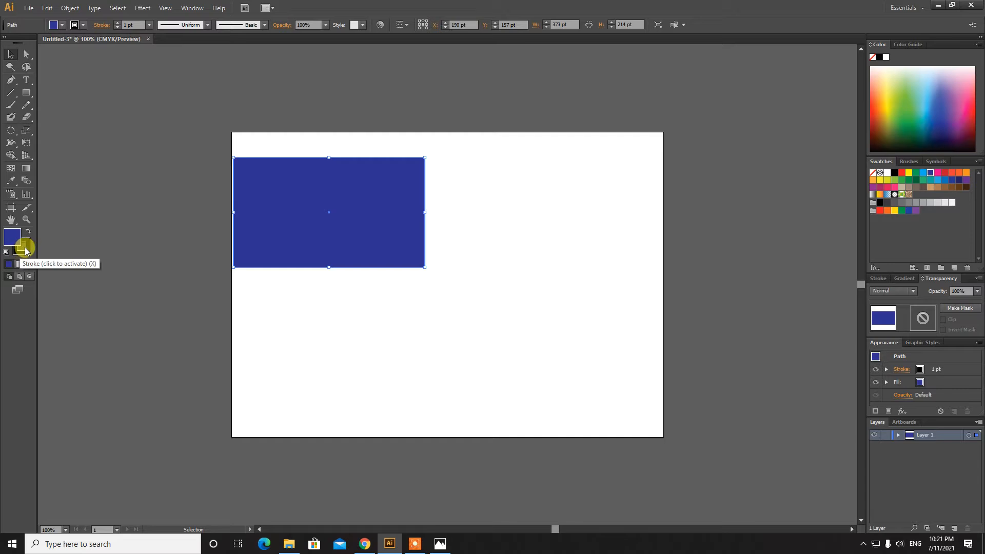
# Remove the blue rectangle's outline, shift it slightly right, and check the flag reference
pyautogui.click(23, 249)
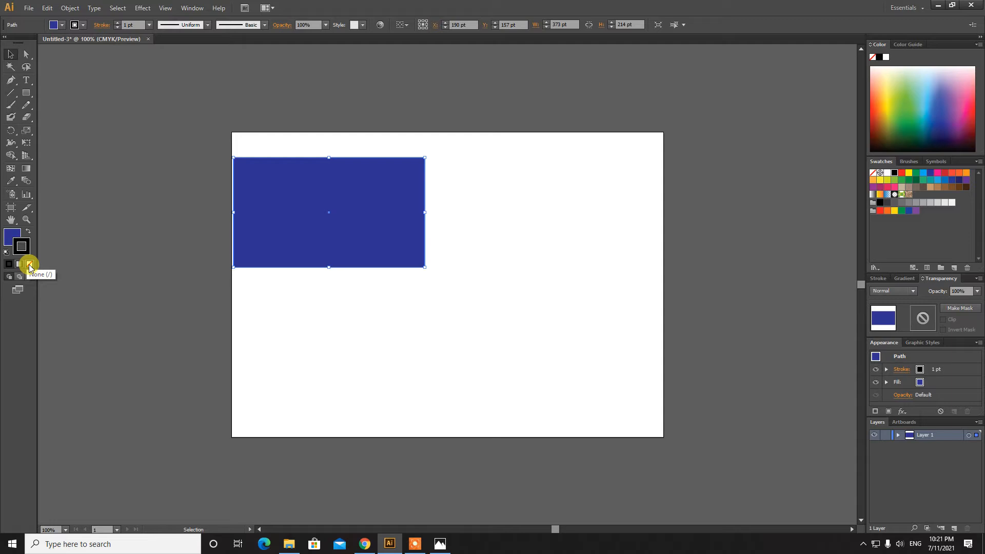
pyautogui.click(29, 264)
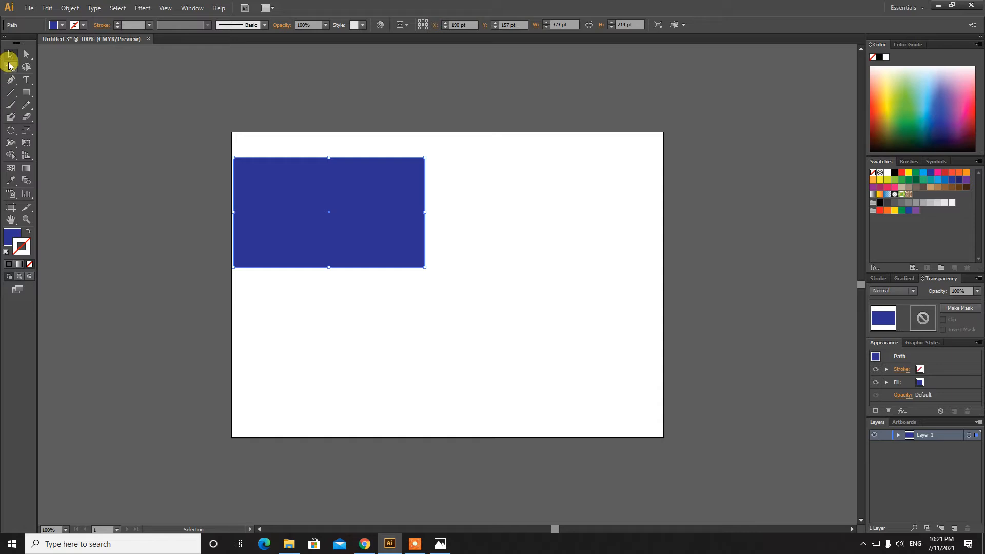
pyautogui.moveTo(344, 193); pyautogui.dragTo(358, 195)
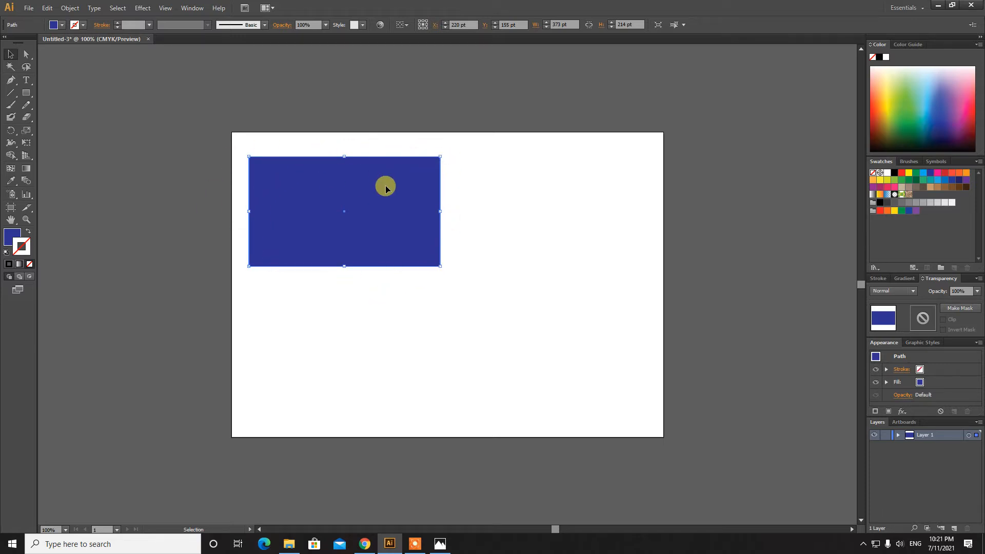
pyautogui.moveTo(386, 188); pyautogui.dragTo(400, 190)
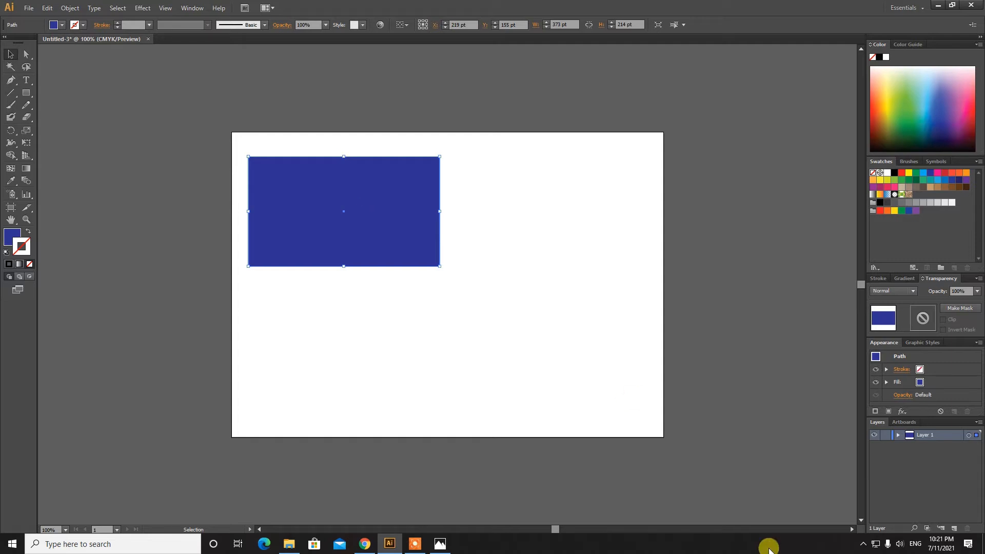
pyautogui.click(439, 543)
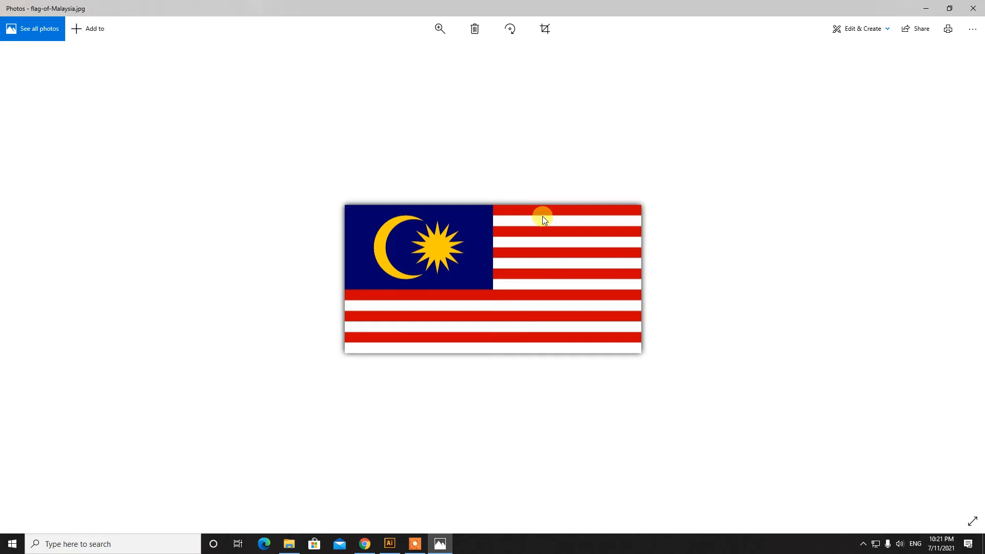
pyautogui.click(926, 9)
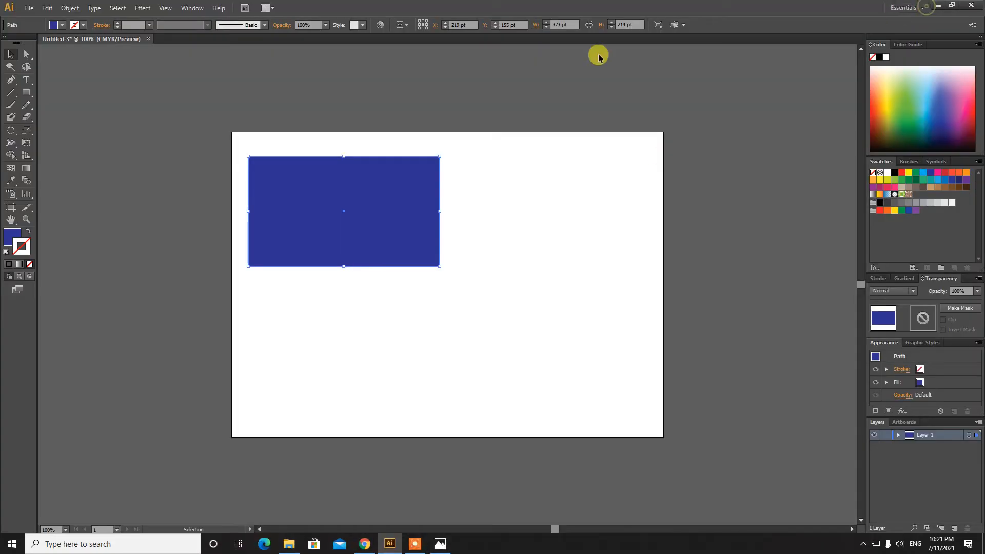
# Draw a thin 383 × 42 pt rectangle to the right of the blue canton
pyautogui.click(38, 94)
pyautogui.click(59, 95)
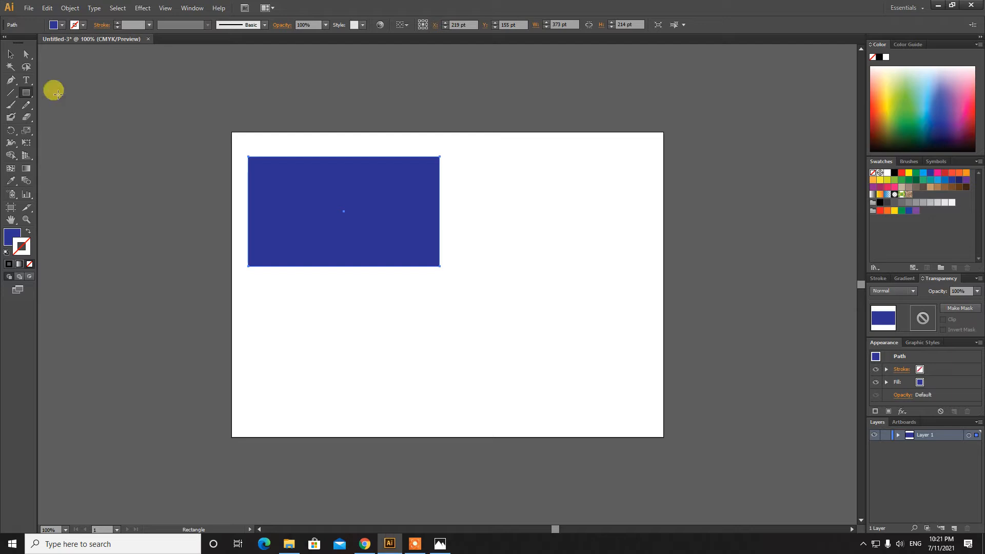
pyautogui.moveTo(454, 163); pyautogui.dragTo(651, 183)
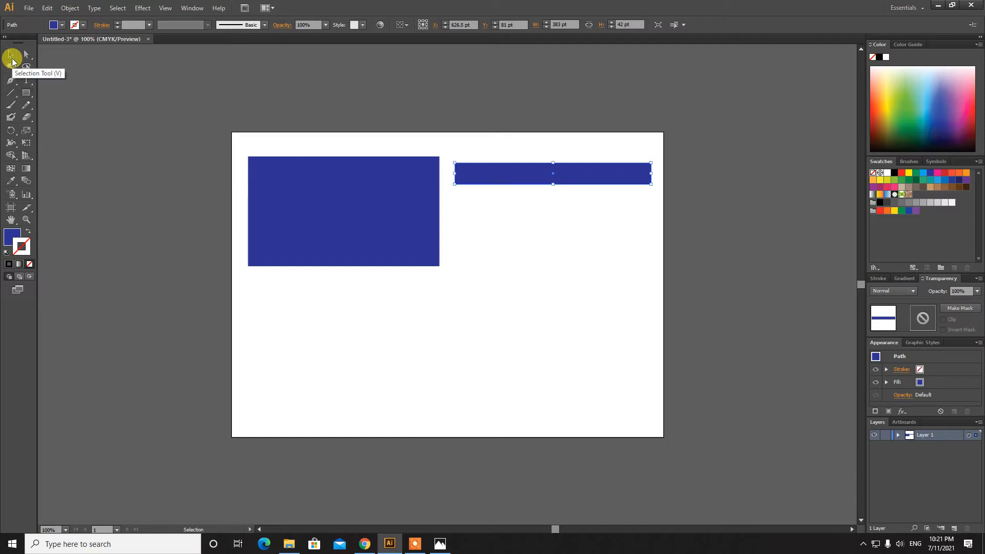
pyautogui.click(11, 55)
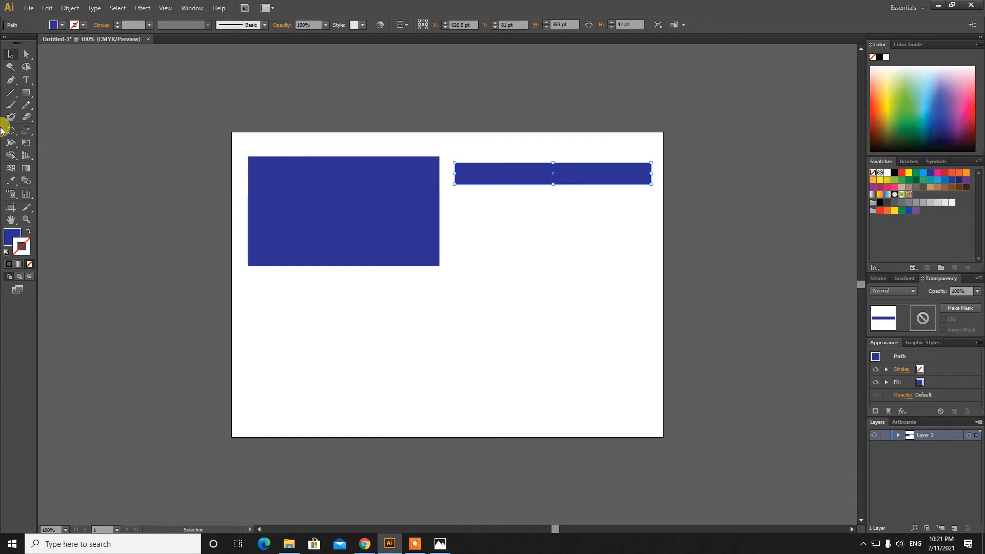
# Fill the thin rectangle red and resize it to 377 × 27 pt
pyautogui.click(10, 236)
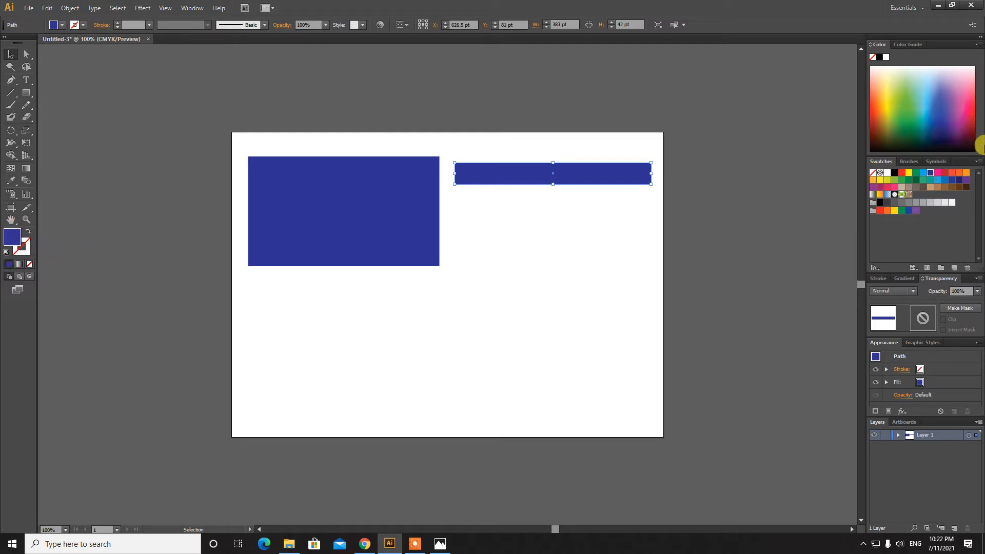
pyautogui.click(902, 173)
pyautogui.click(22, 251)
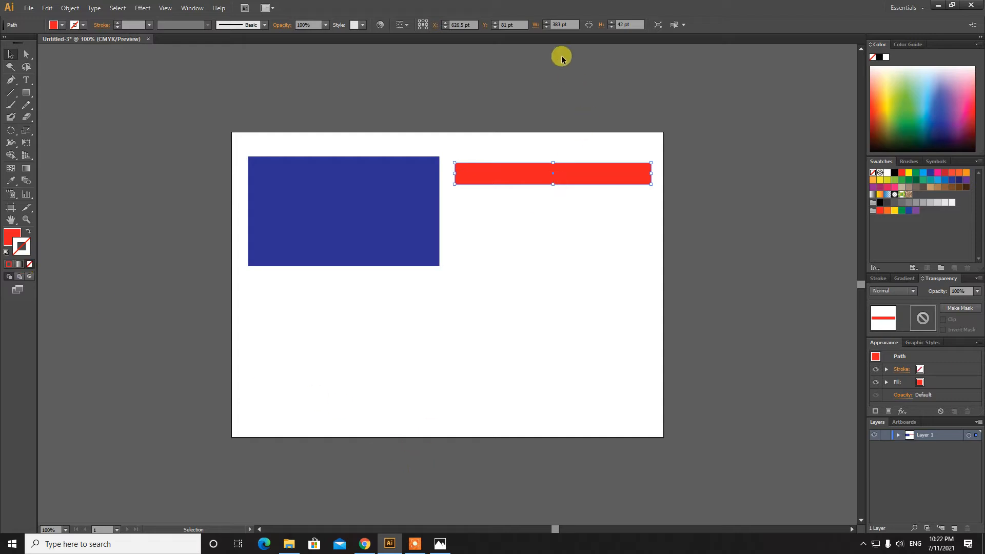
pyautogui.doubleClick(556, 23)
pyautogui.click(566, 24)
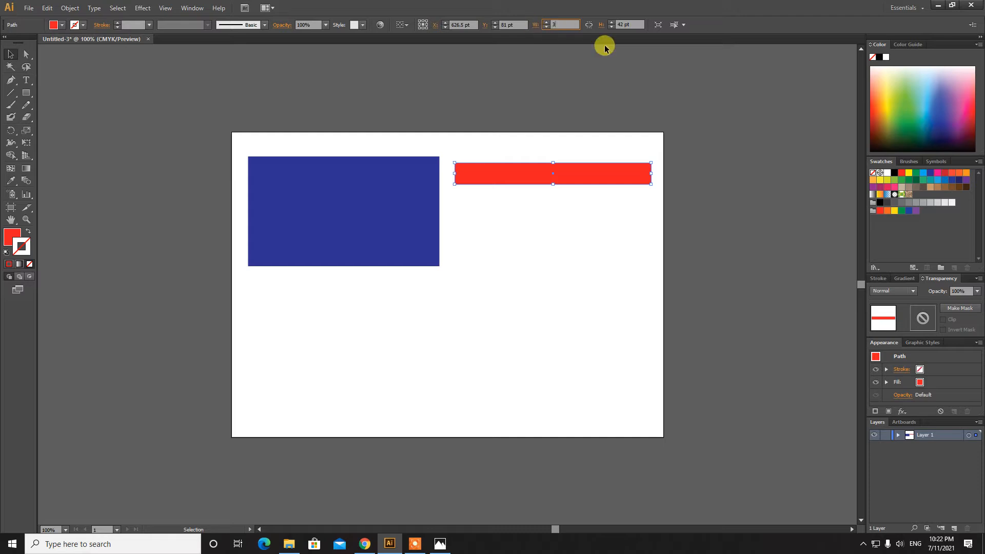
pyautogui.write('377')
pyautogui.click(632, 24)
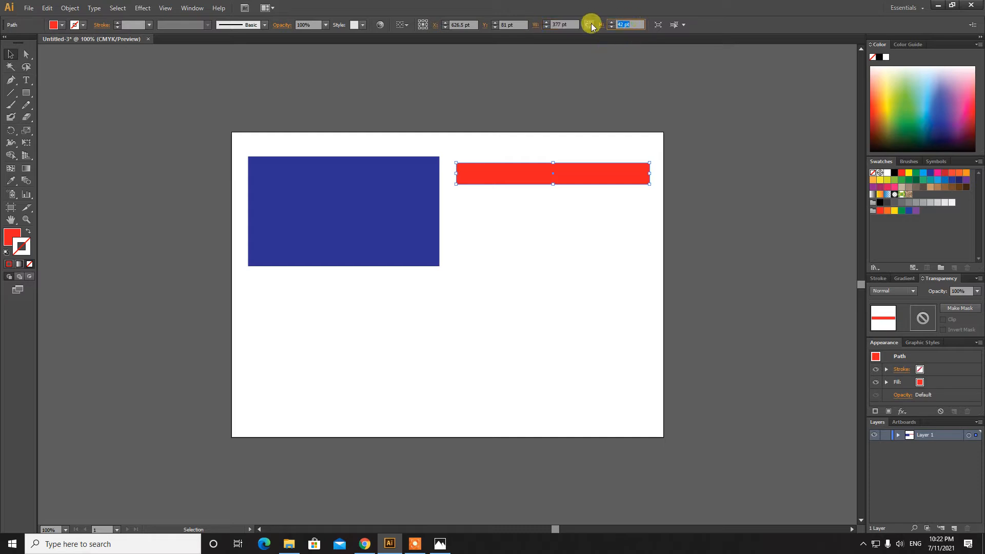
pyautogui.write('27')
pyautogui.press('Return')
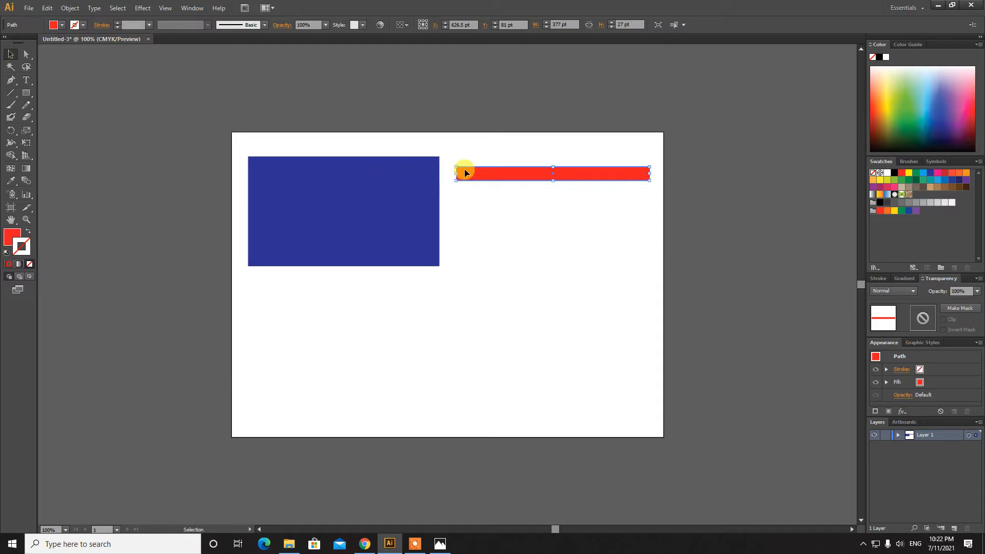
# Snap the red stripe to the canton's top-right corner and paste a second stripe below it
pyautogui.moveTo(469, 174); pyautogui.dragTo(453, 165)
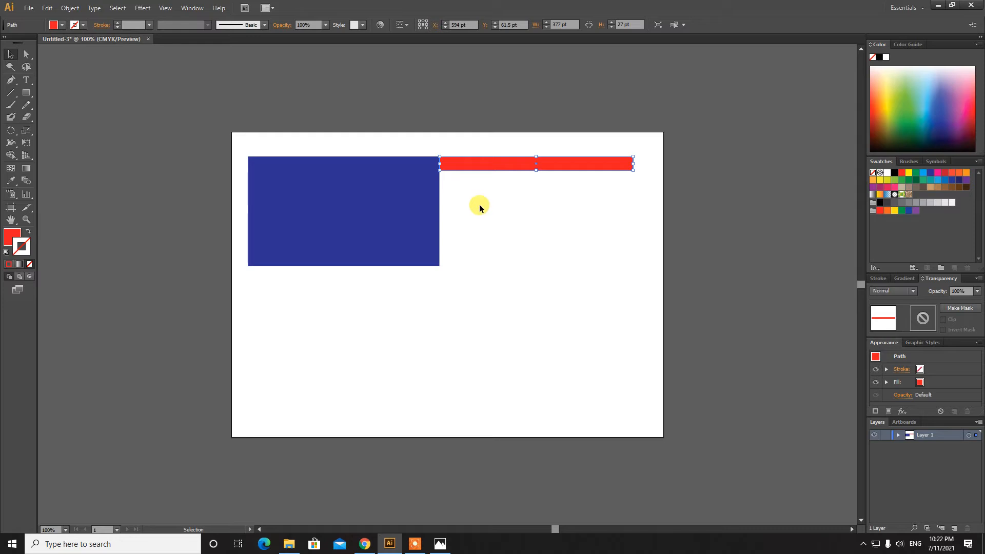
pyautogui.click(52, 10)
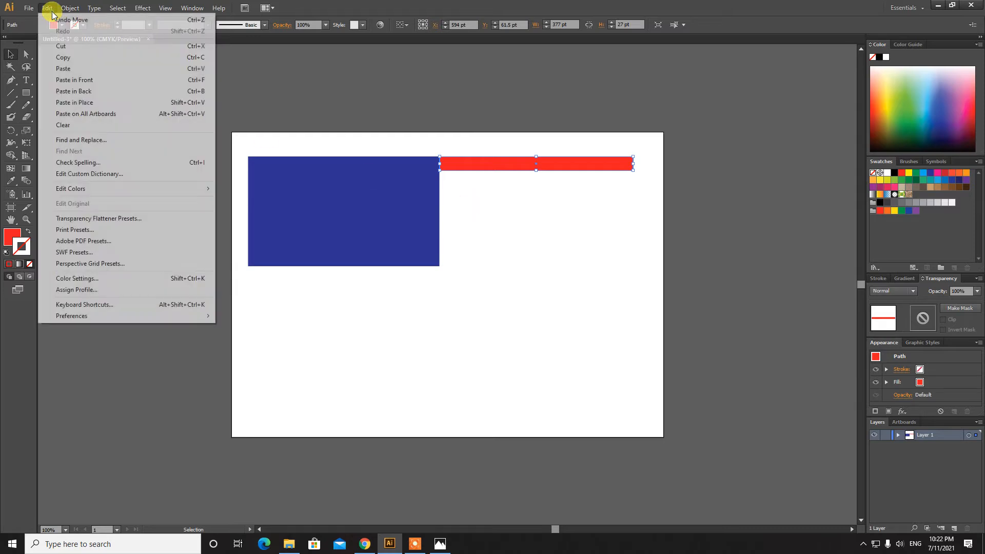
pyautogui.click(76, 58)
pyautogui.click(47, 8)
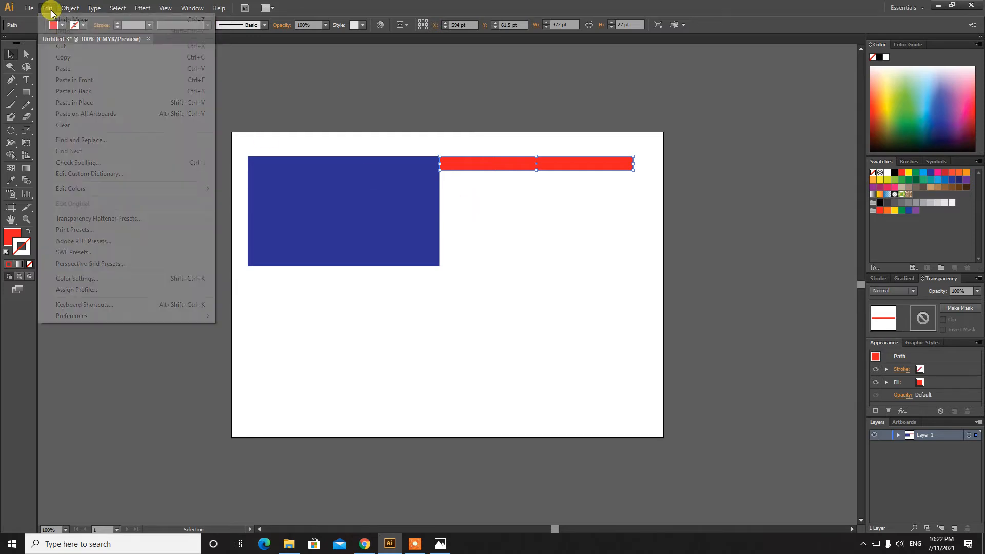
pyautogui.click(74, 67)
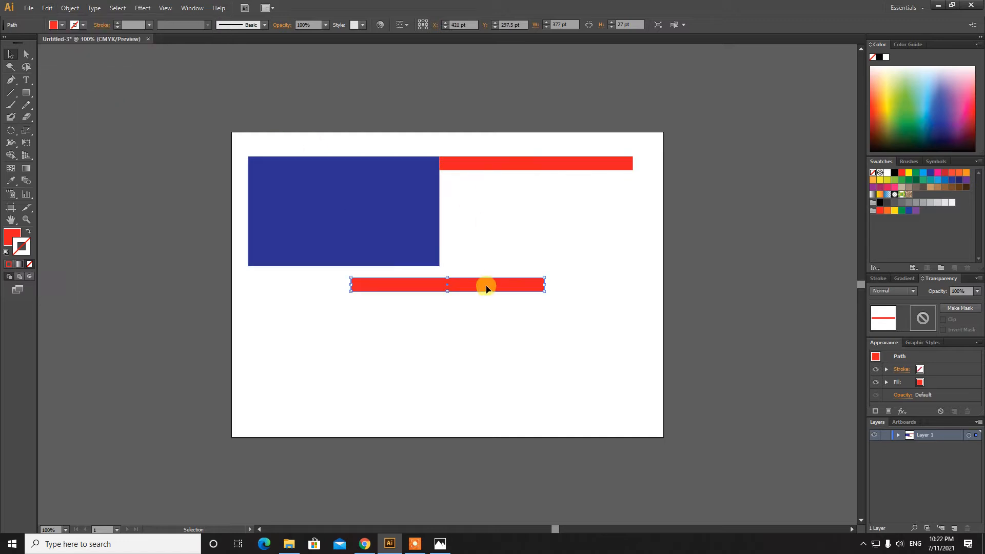
pyautogui.moveTo(484, 281); pyautogui.dragTo(574, 188)
# Paste three more red stripes, aligning the last with the canton's bottom edge
pyautogui.click(548, 224)
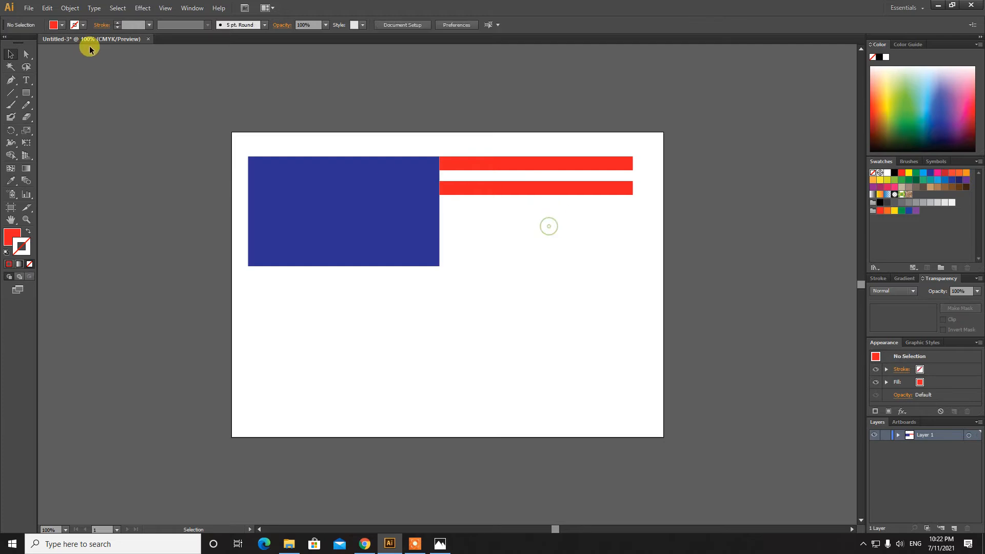
pyautogui.click(52, 12)
pyautogui.click(68, 65)
pyautogui.moveTo(501, 280); pyautogui.dragTo(569, 212)
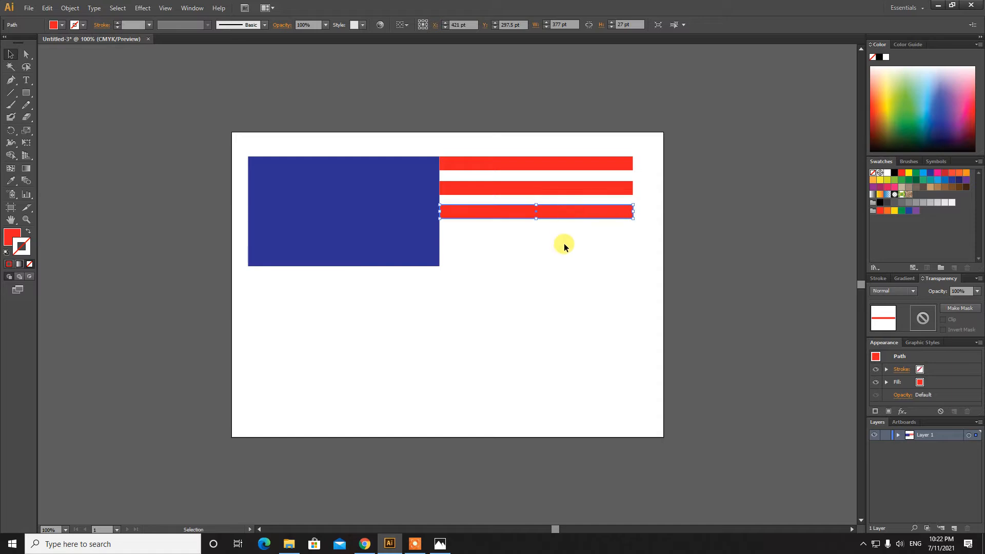
pyautogui.click(565, 248)
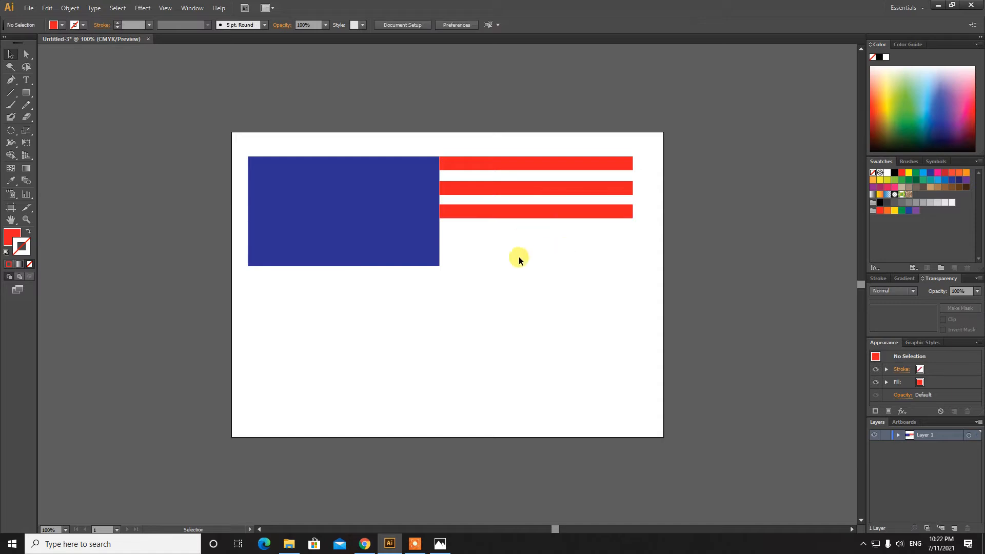
pyautogui.click(47, 7)
pyautogui.click(77, 68)
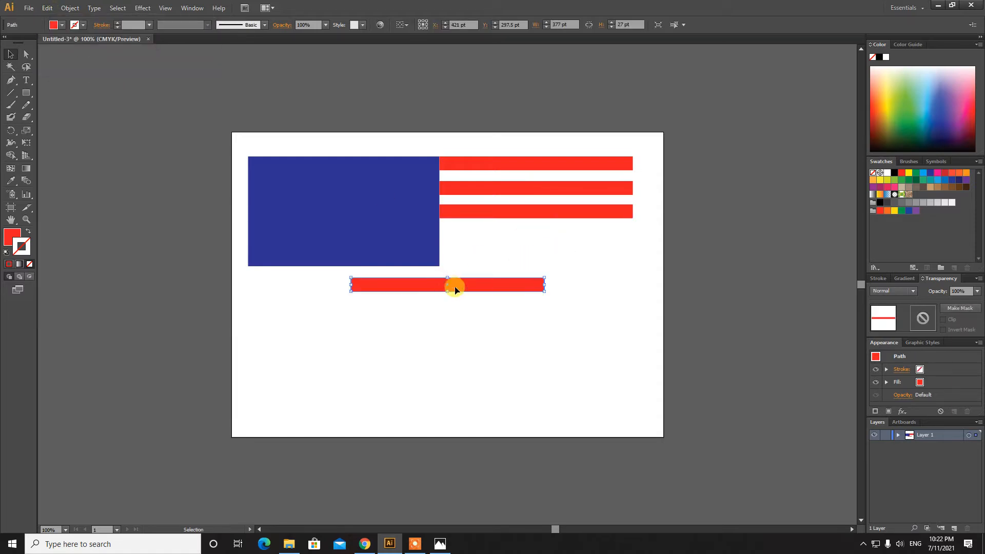
pyautogui.moveTo(472, 288); pyautogui.dragTo(549, 246)
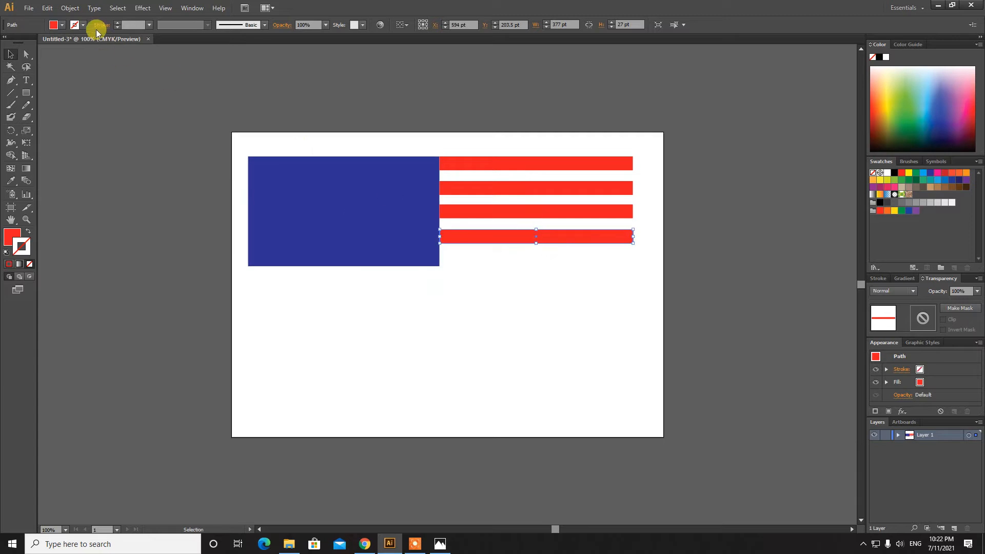
pyautogui.click(47, 8)
pyautogui.click(89, 68)
pyautogui.moveTo(499, 289); pyautogui.dragTo(588, 268)
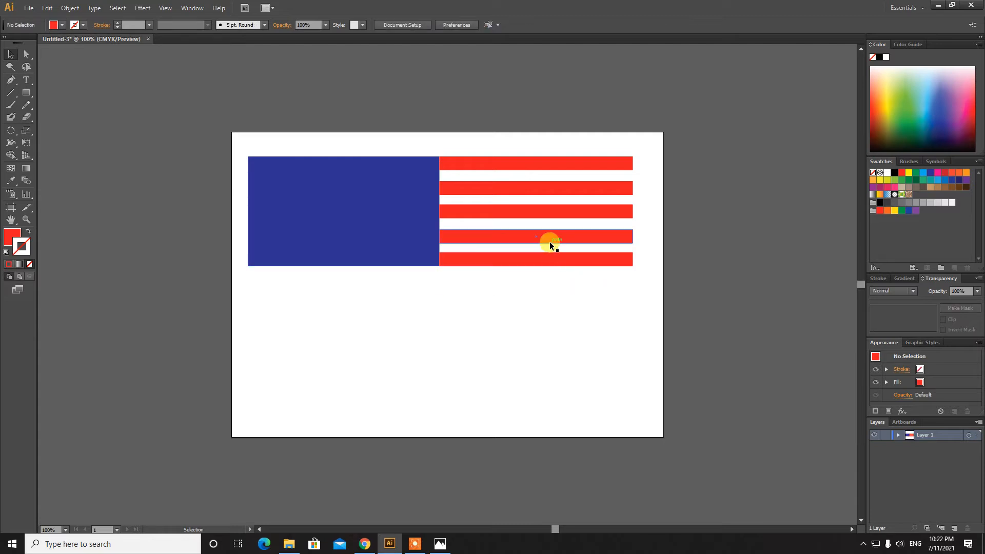
# Shift the lower red stripes down to respace them, then bring up the flag reference
pyautogui.click(516, 168)
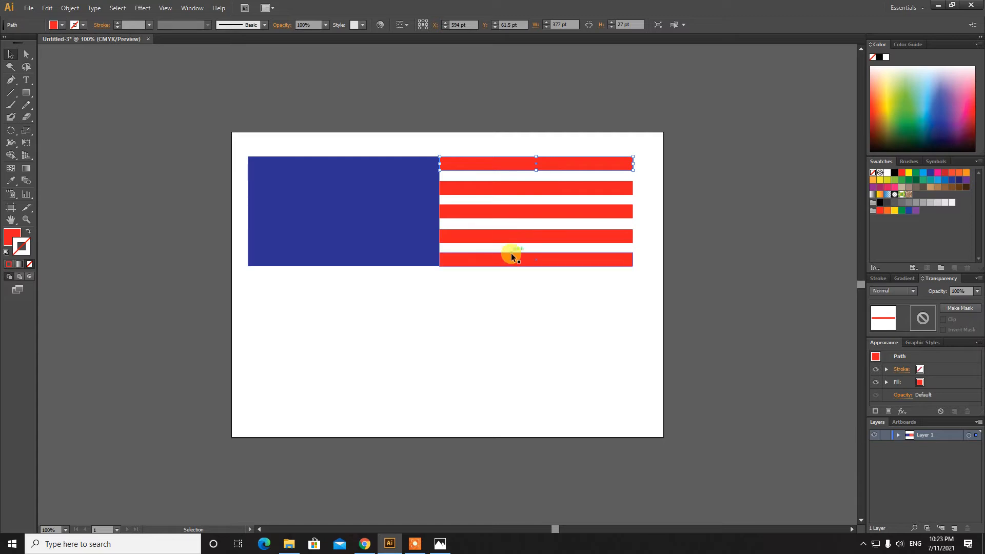
pyautogui.moveTo(538, 262)
pyautogui.mouseDown()
pyautogui.moveTo(536, 308)
pyautogui.moveTo(539, 242)
pyautogui.moveTo(539, 268)
pyautogui.moveTo(541, 259)
pyautogui.mouseUp()
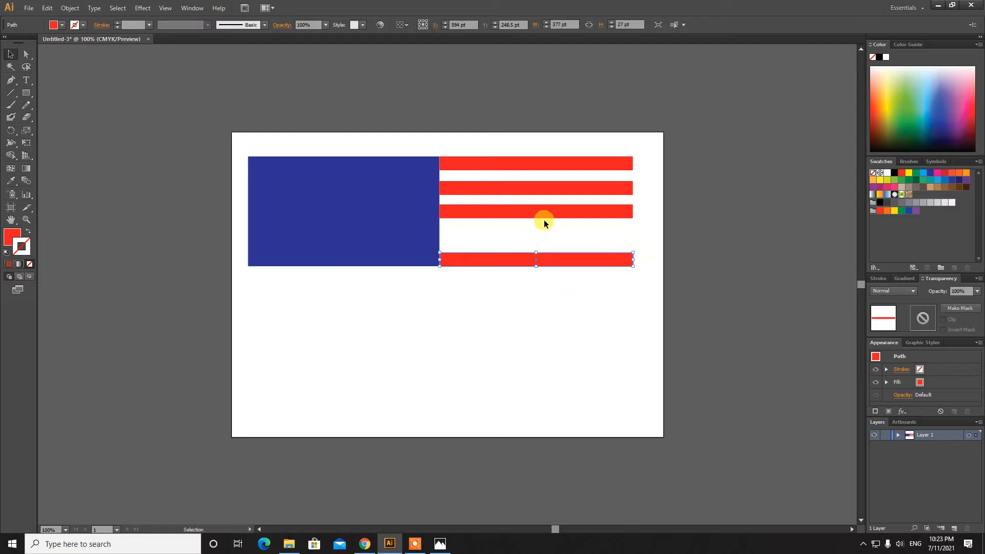
pyautogui.moveTo(545, 214); pyautogui.dragTo(544, 235)
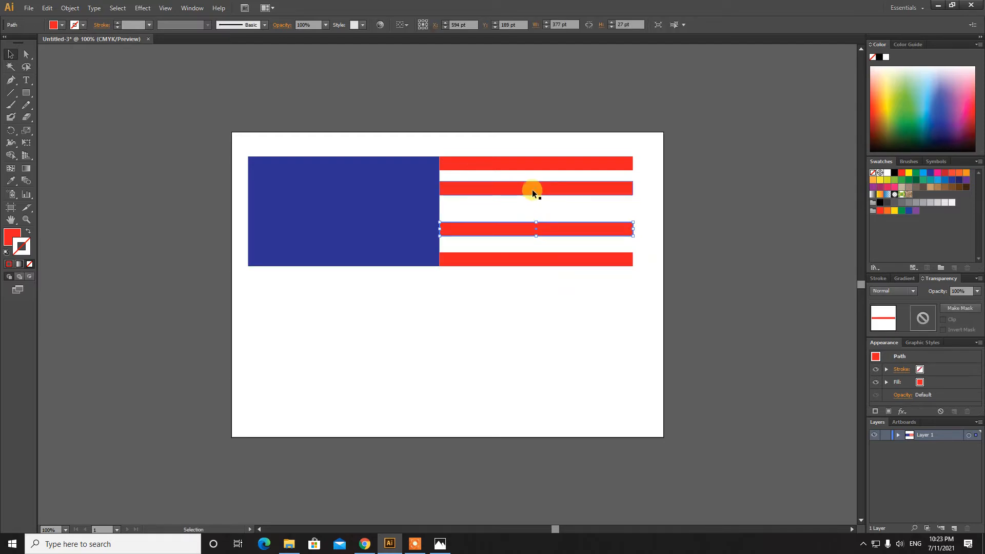
pyautogui.moveTo(531, 189); pyautogui.dragTo(531, 206)
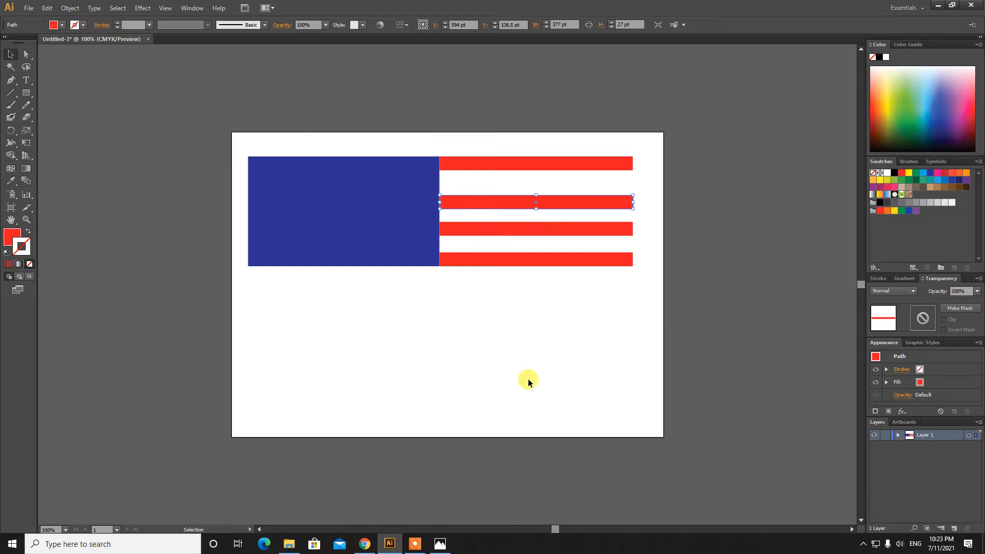
pyautogui.click(440, 544)
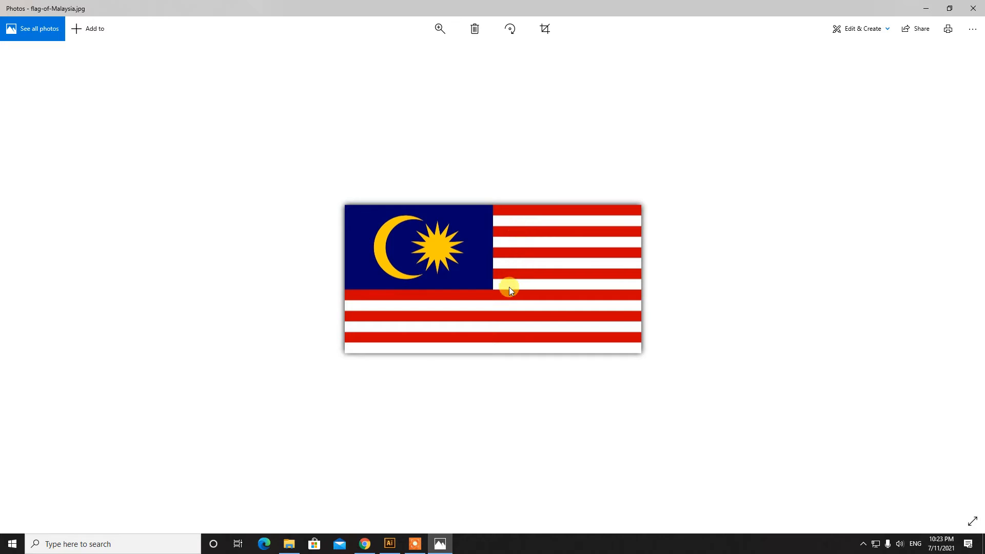
# Hide the reference and drag the red stripes upward toward even spacing
pyautogui.click(441, 542)
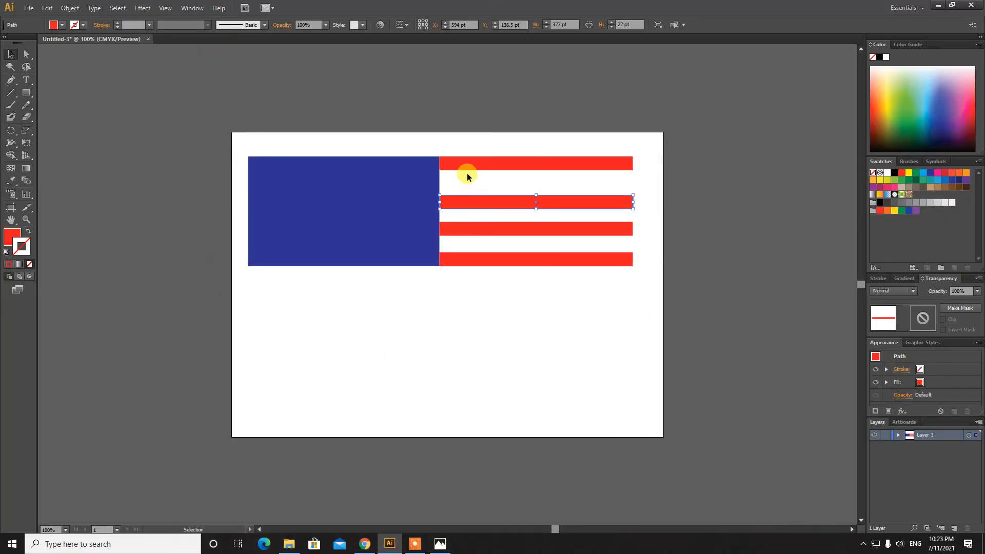
pyautogui.moveTo(476, 199); pyautogui.dragTo(472, 187)
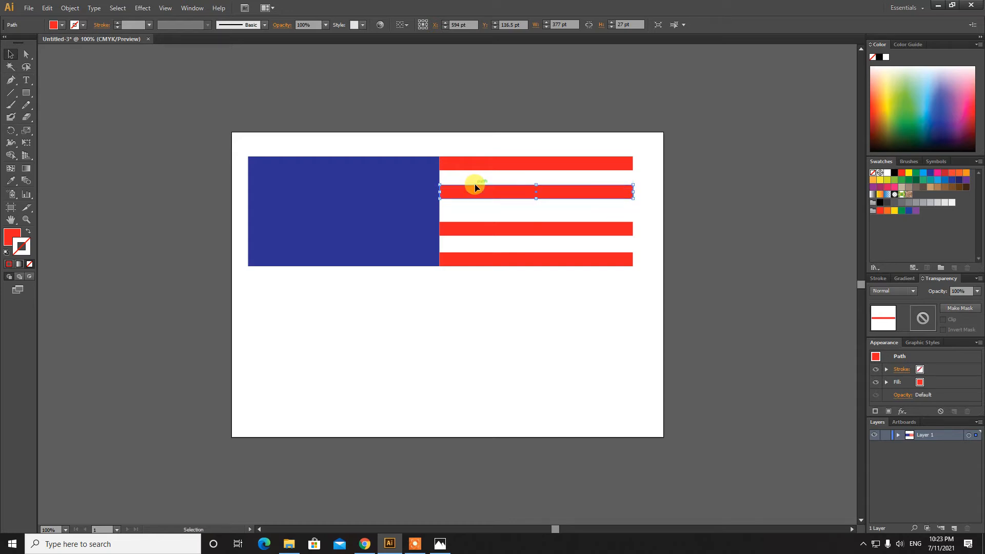
pyautogui.moveTo(485, 232); pyautogui.dragTo(486, 224)
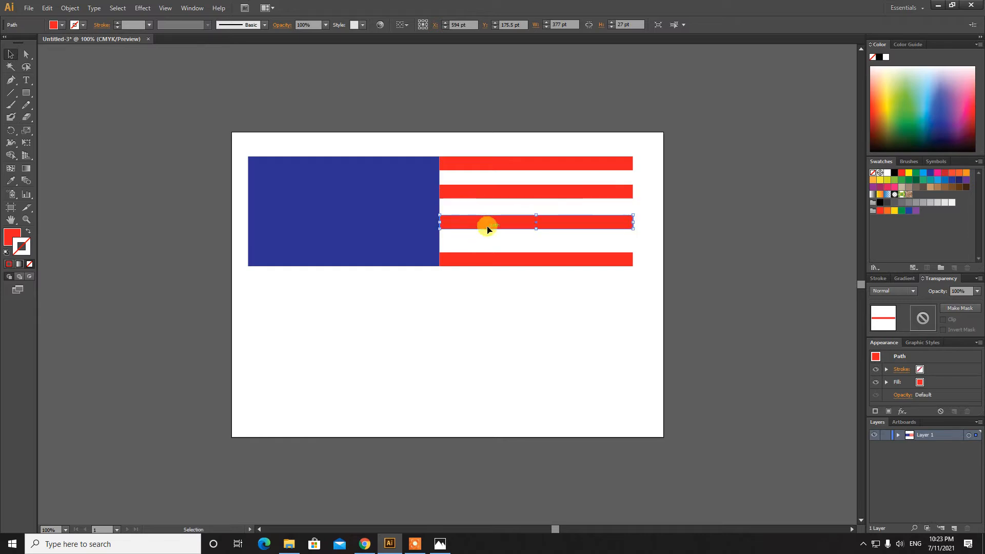
pyautogui.press('Up')
pyautogui.press('Up')
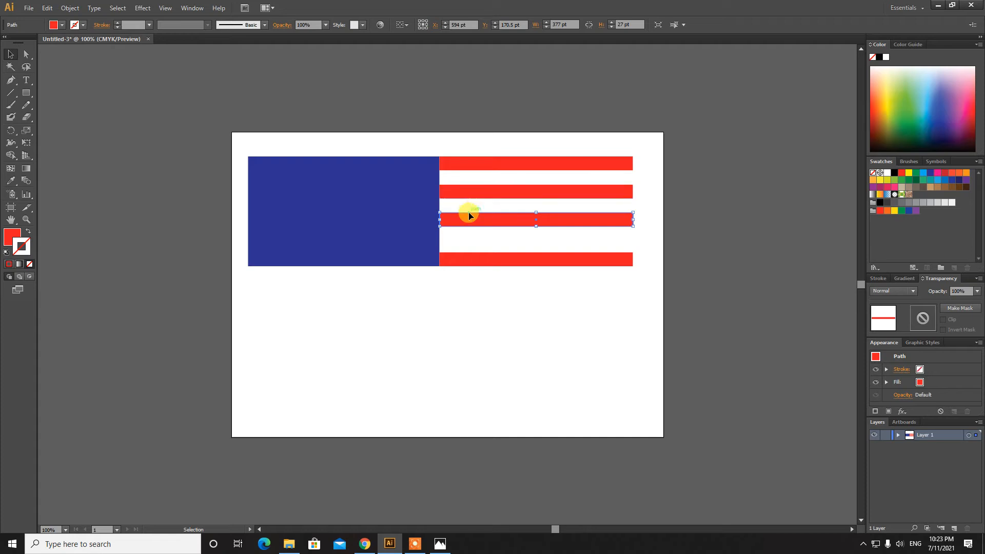
pyautogui.moveTo(479, 258); pyautogui.dragTo(478, 246)
# Nudge the second and third stripes with arrow keys until all four are evenly spaced
pyautogui.click(465, 192)
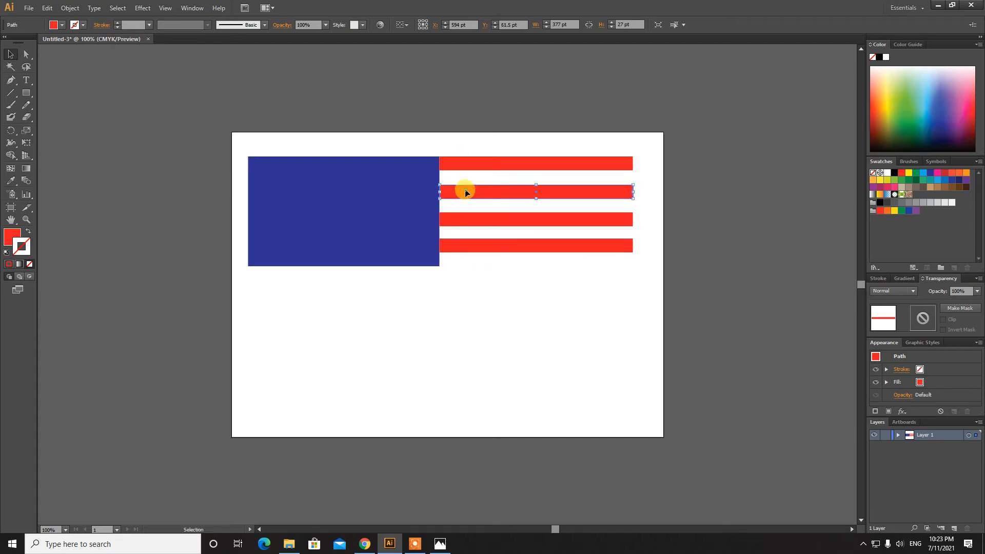
pyautogui.press('Up')
pyautogui.press('Up')
pyautogui.press('Up')
pyautogui.press('Up')
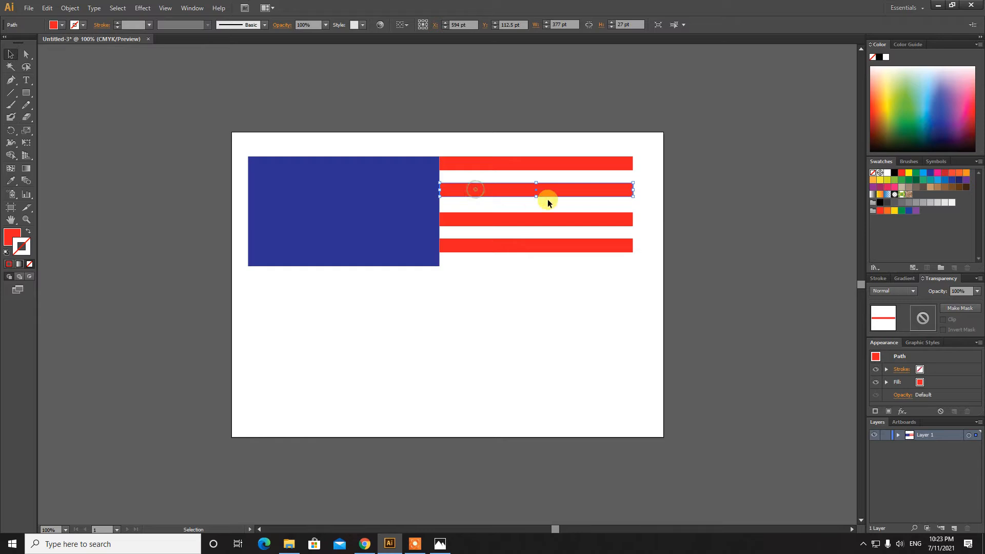
pyautogui.press('Down')
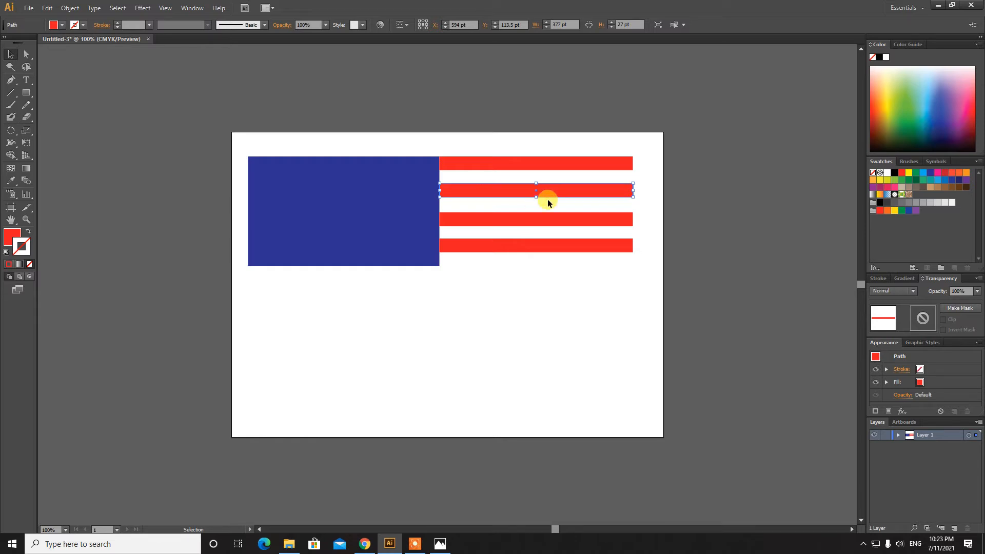
pyautogui.press('Up')
pyautogui.press('Up')
pyautogui.press('Up')
pyautogui.press('Up')
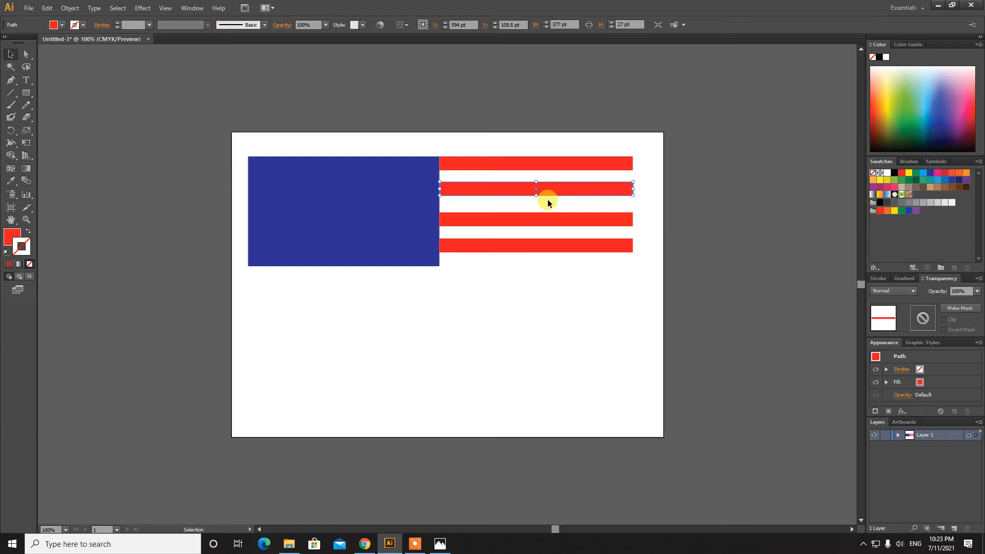
pyautogui.press('Down')
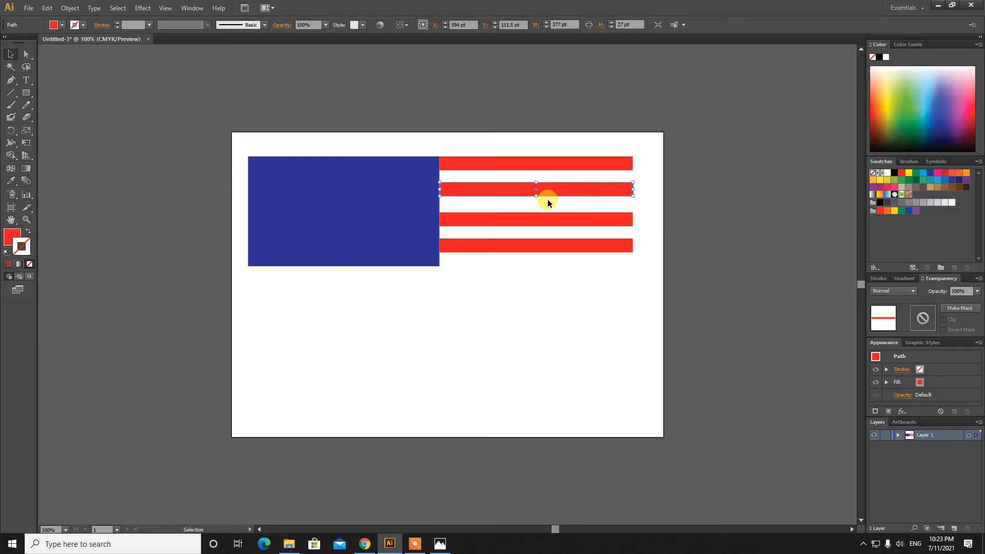
pyautogui.press('Down')
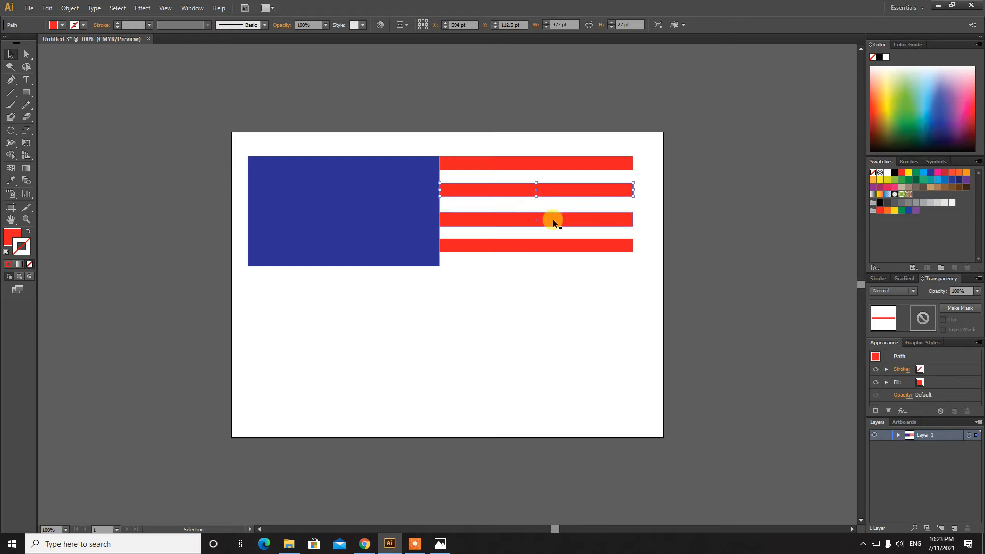
pyautogui.click(552, 219)
pyautogui.press('Up')
pyautogui.press('Up')
pyautogui.press('Up')
pyautogui.press('Up')
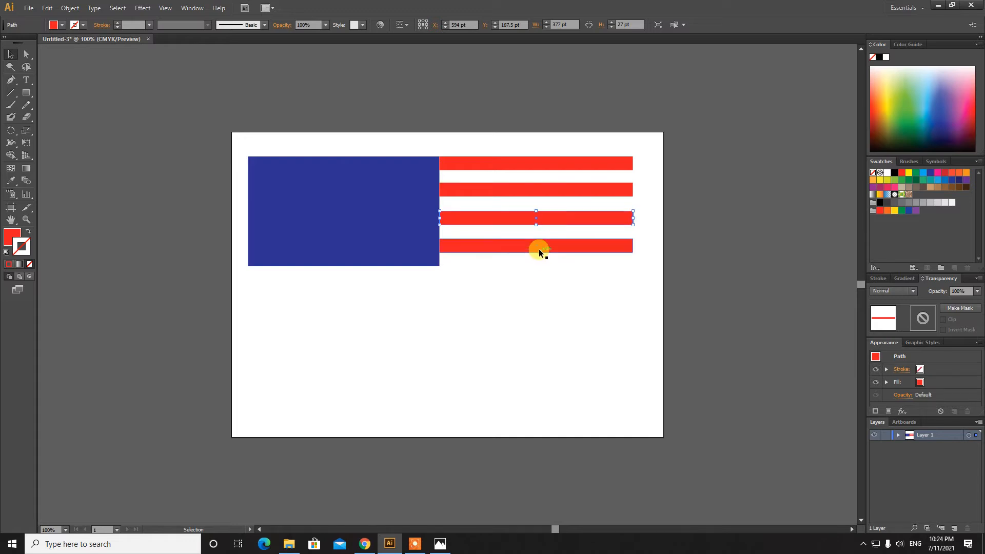
pyautogui.click(538, 248)
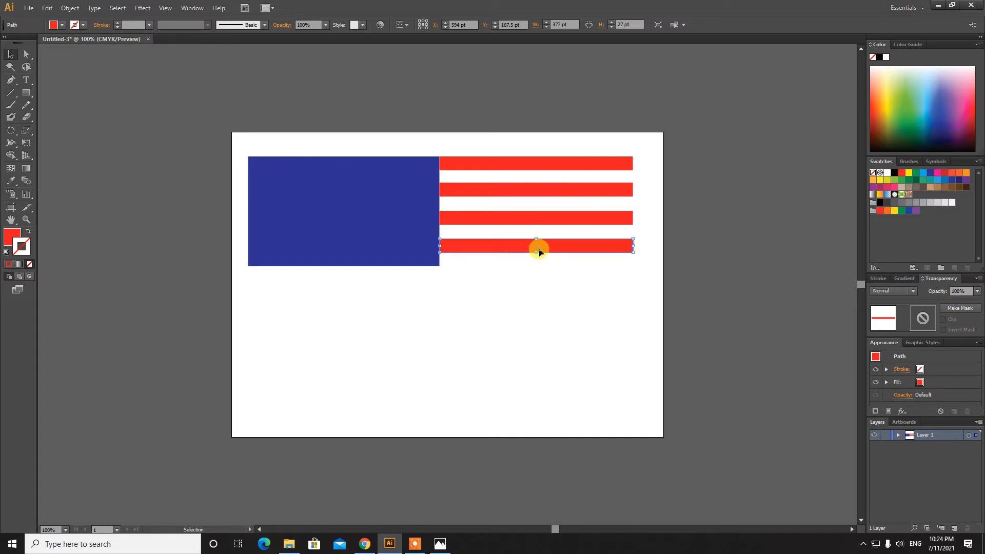
pyautogui.click(538, 278)
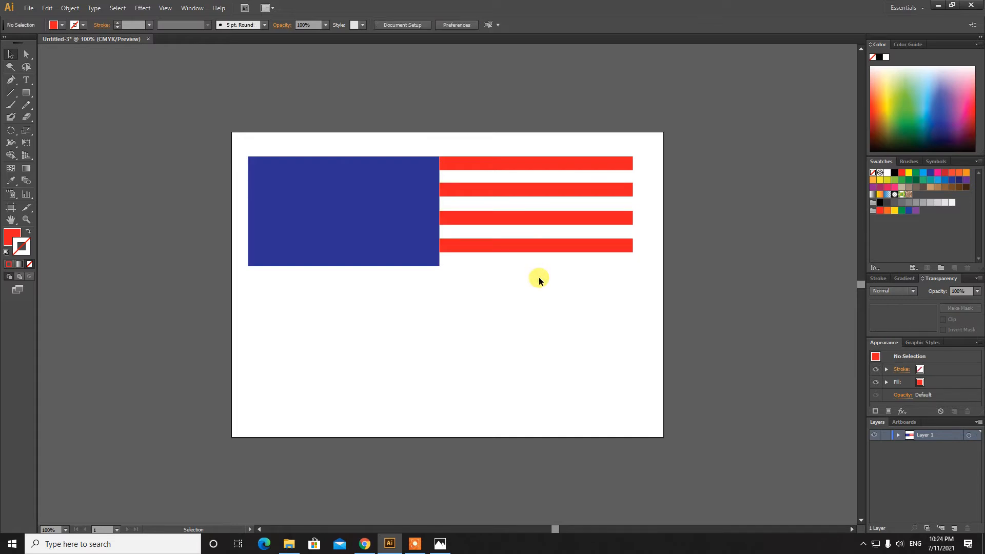
pyautogui.click(516, 163)
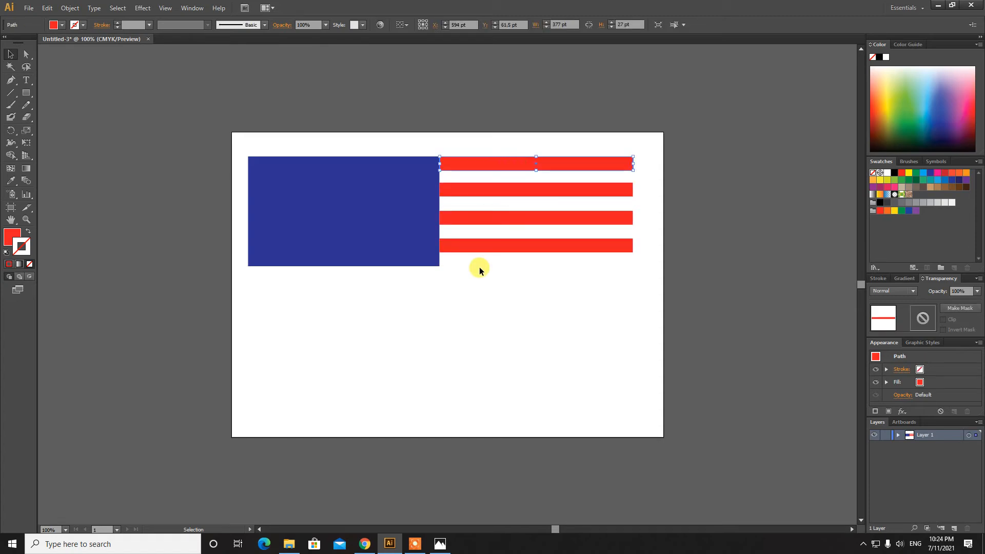
pyautogui.click(546, 255)
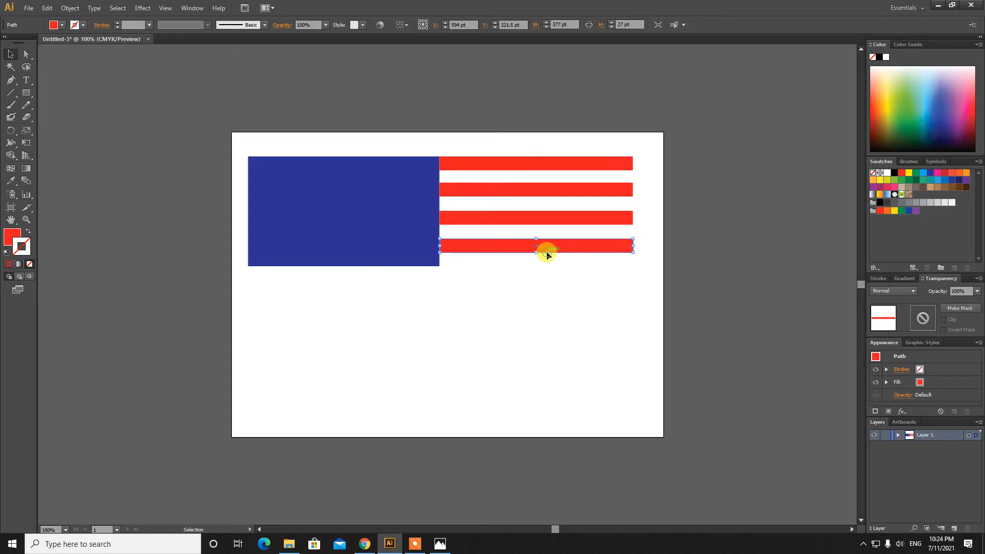
# Duplicate the bottom red stripe, place it beneath the blue canton, then check the reference photo
pyautogui.click(51, 9)
pyautogui.click(64, 57)
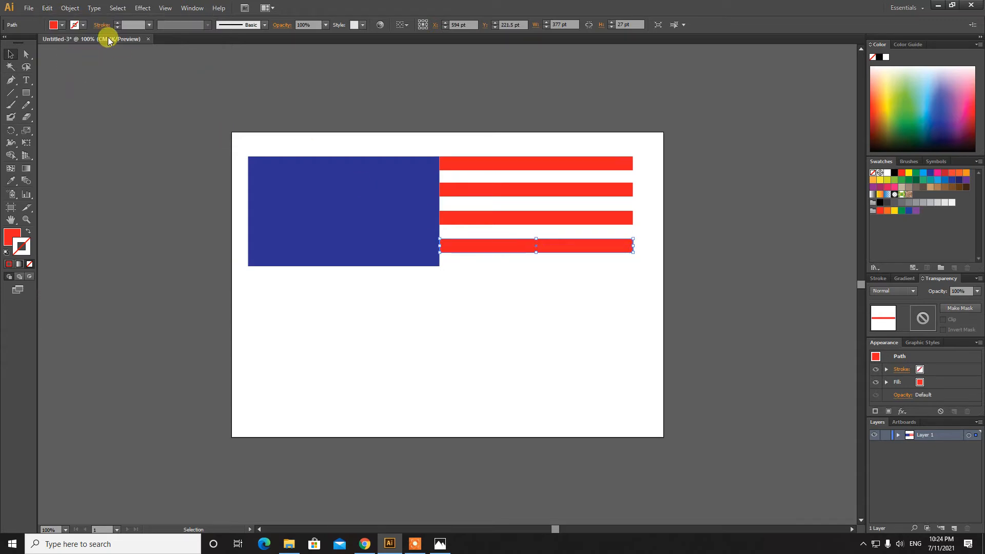
pyautogui.click(46, 8)
pyautogui.click(51, 66)
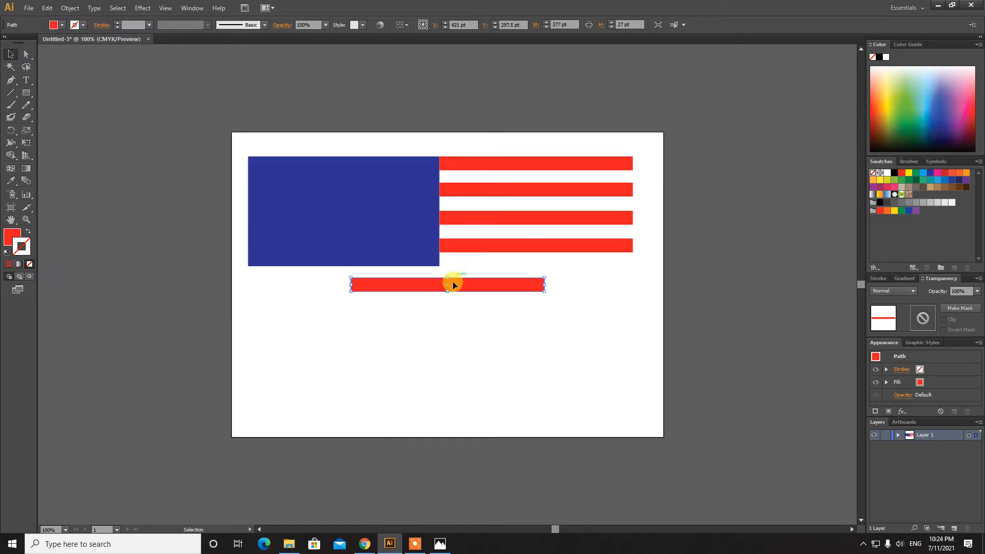
pyautogui.moveTo(452, 281); pyautogui.dragTo(347, 274)
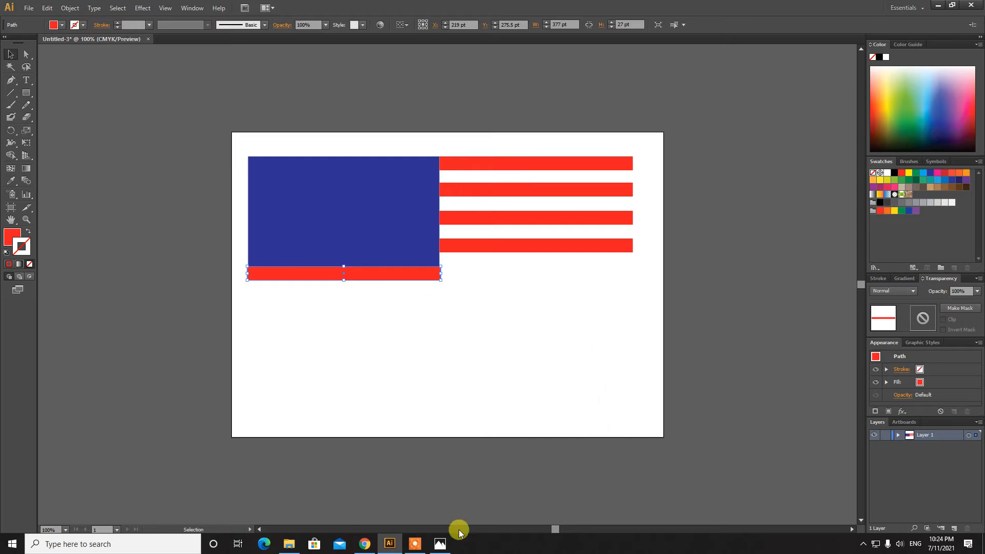
pyautogui.click(441, 545)
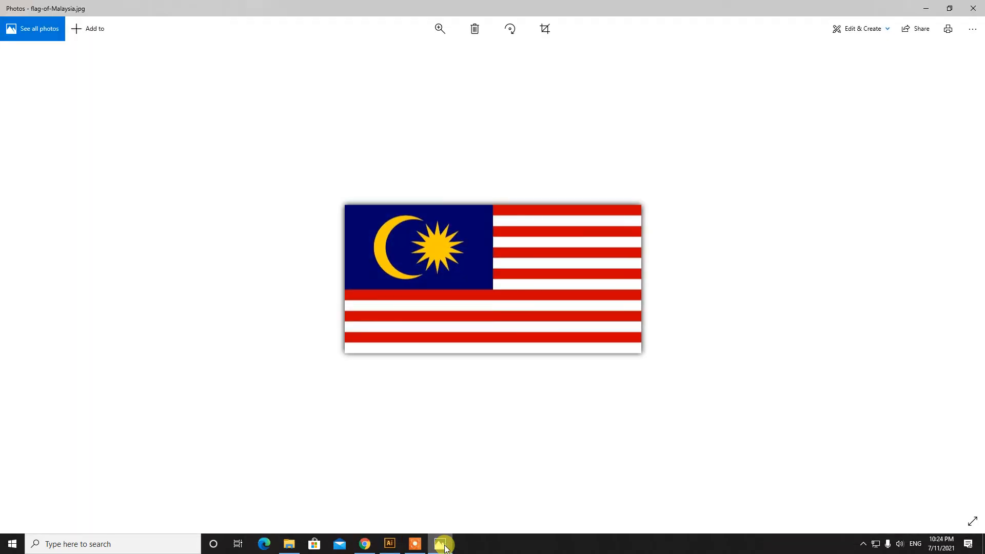
pyautogui.click(442, 545)
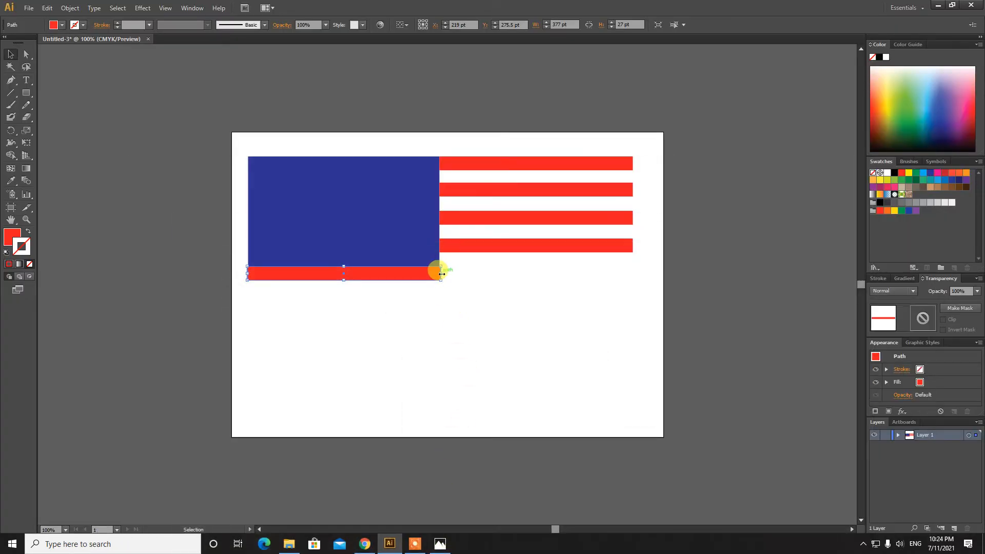
# Stretch the lower red stripe to full flag width and place a duplicate beneath it
pyautogui.moveTo(442, 274); pyautogui.dragTo(633, 282)
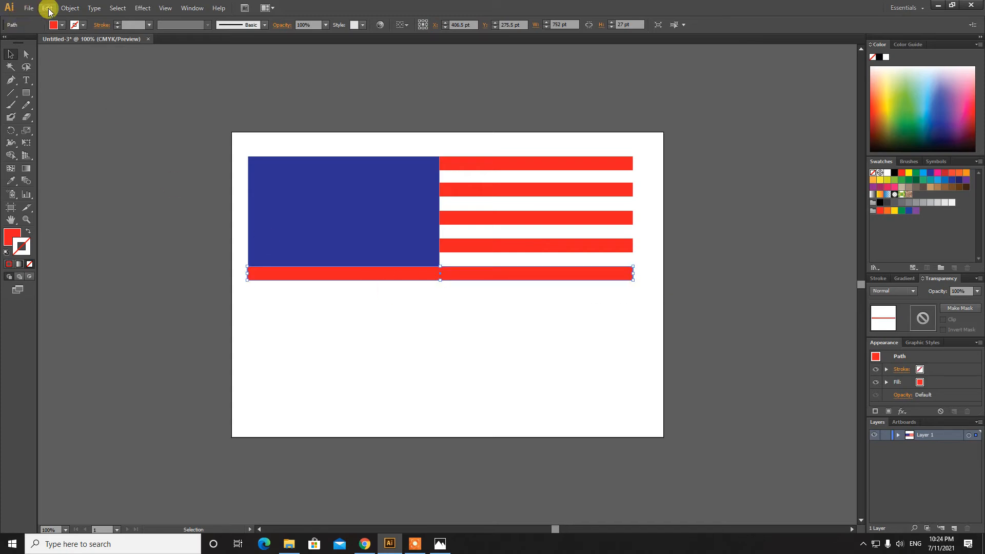
pyautogui.click(47, 8)
pyautogui.click(48, 9)
pyautogui.click(48, 8)
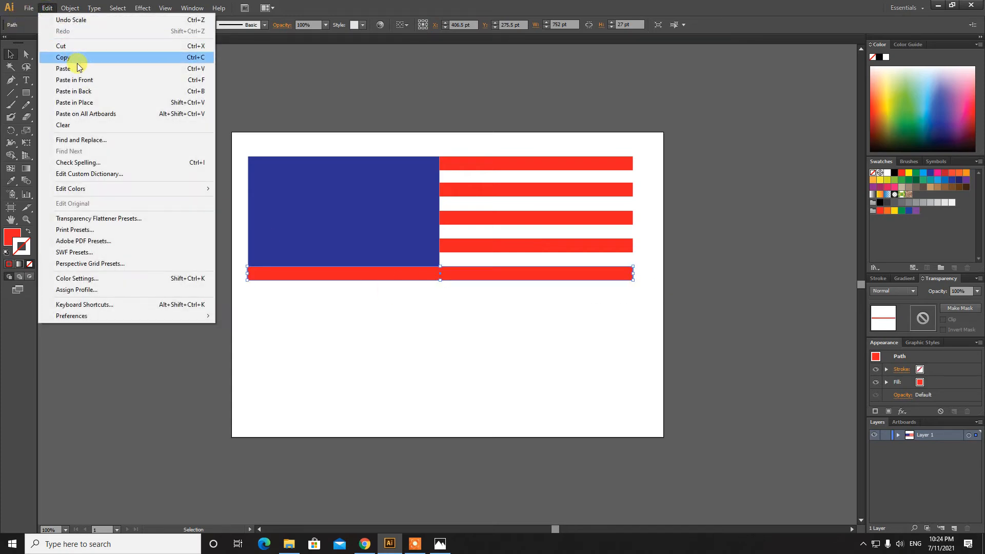
pyautogui.click(77, 68)
pyautogui.moveTo(508, 288); pyautogui.dragTo(506, 309)
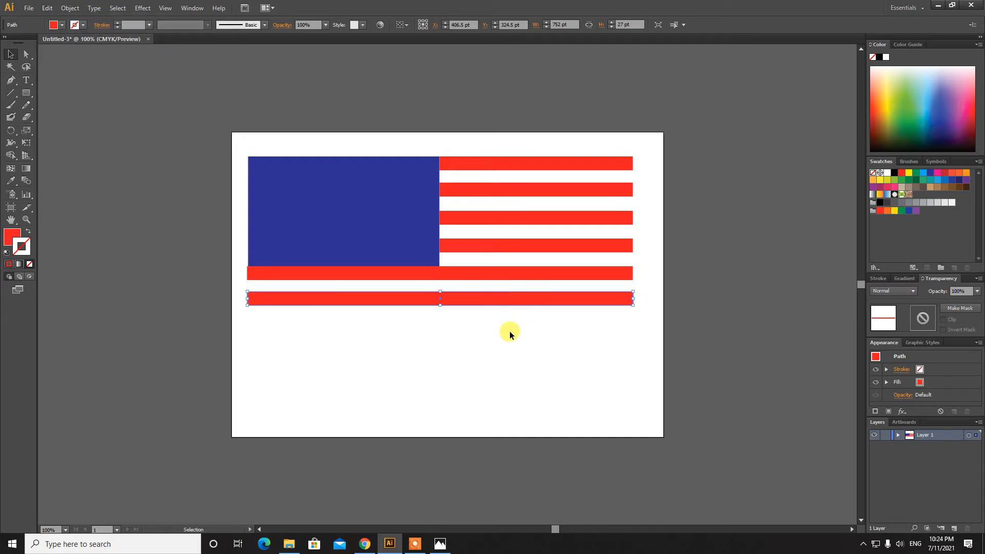
pyautogui.click(509, 331)
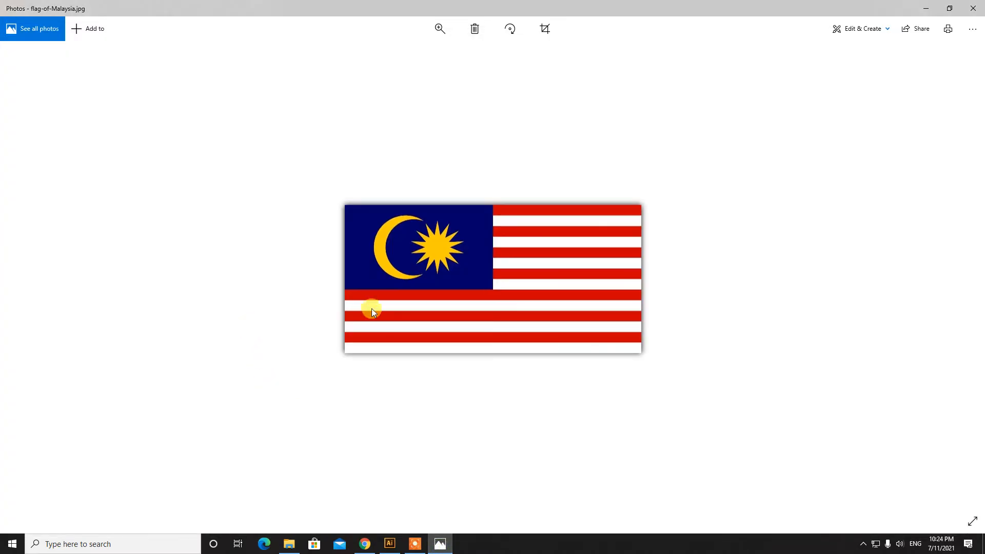
# Compare with the reference photo and nudge the bottom red stripe down slightly
pyautogui.click(441, 546)
pyautogui.click(440, 544)
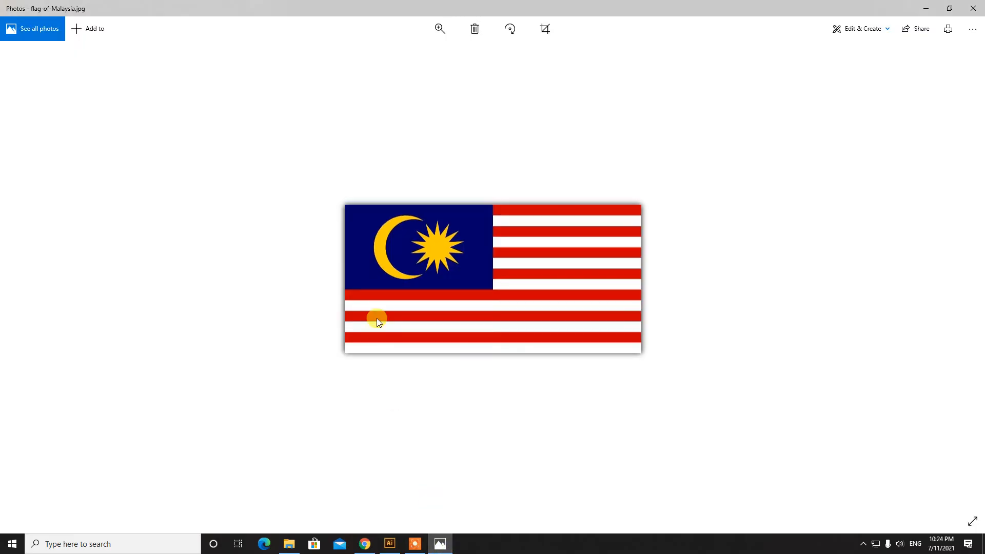
pyautogui.click(440, 543)
pyautogui.click(425, 304)
pyautogui.press('Down')
pyautogui.press('Down')
pyautogui.press('Down')
pyautogui.press('Down')
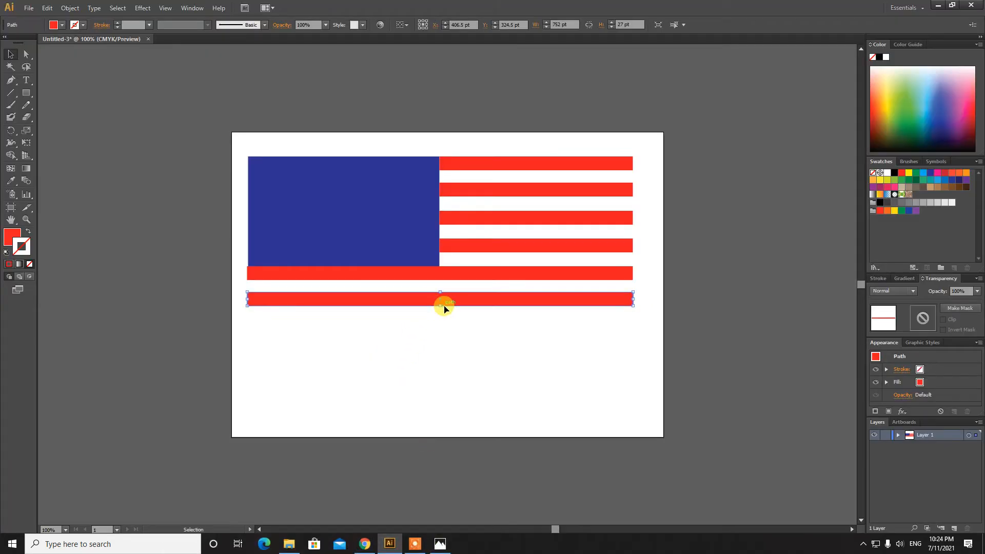
pyautogui.press('Down')
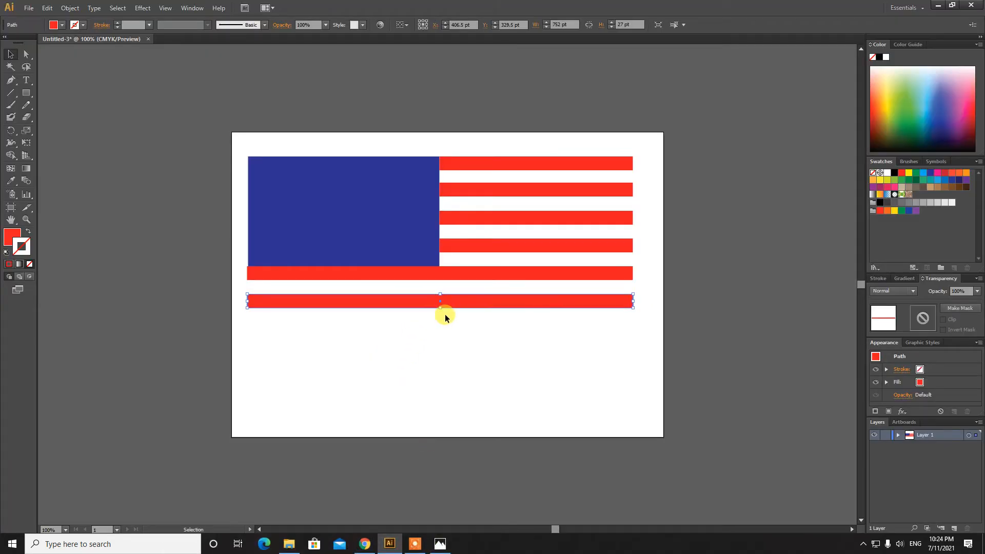
# Add a third full-width red stripe below the others and review the reference photo
pyautogui.click(47, 7)
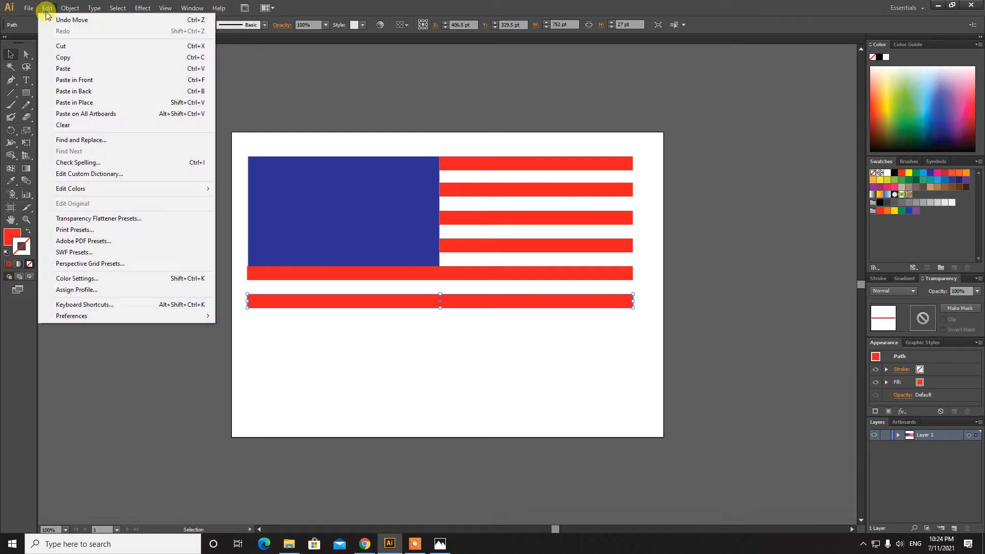
pyautogui.click(70, 69)
pyautogui.moveTo(477, 288); pyautogui.dragTo(479, 334)
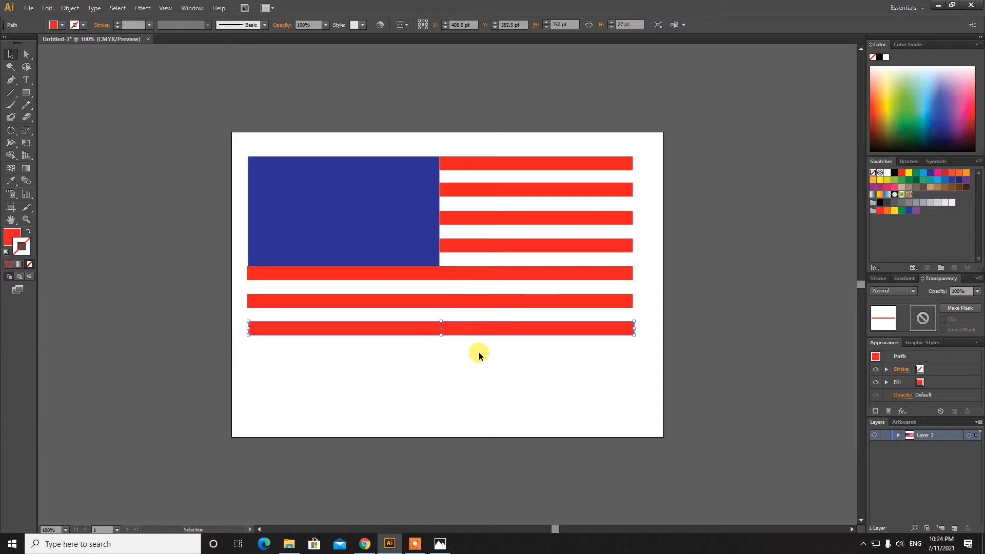
pyautogui.click(478, 352)
pyautogui.click(483, 328)
pyautogui.click(483, 351)
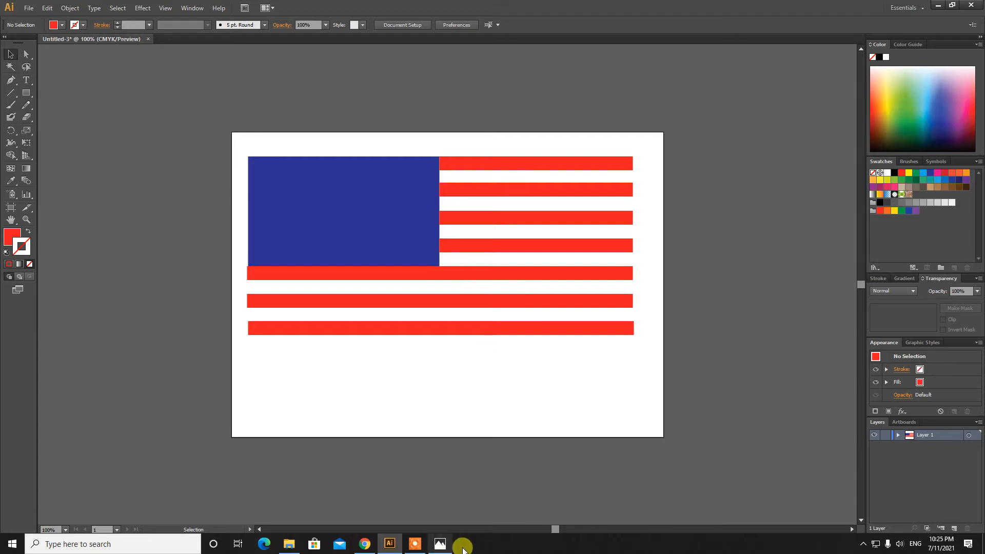
pyautogui.click(437, 545)
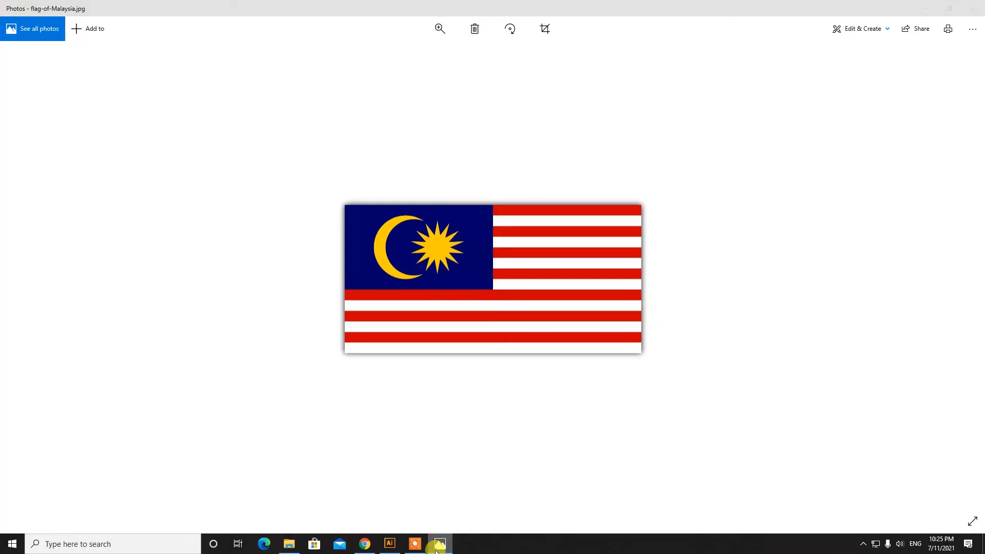
# Draw a yellow-filled ellipse below the flag with the Ellipse tool
pyautogui.click(436, 544)
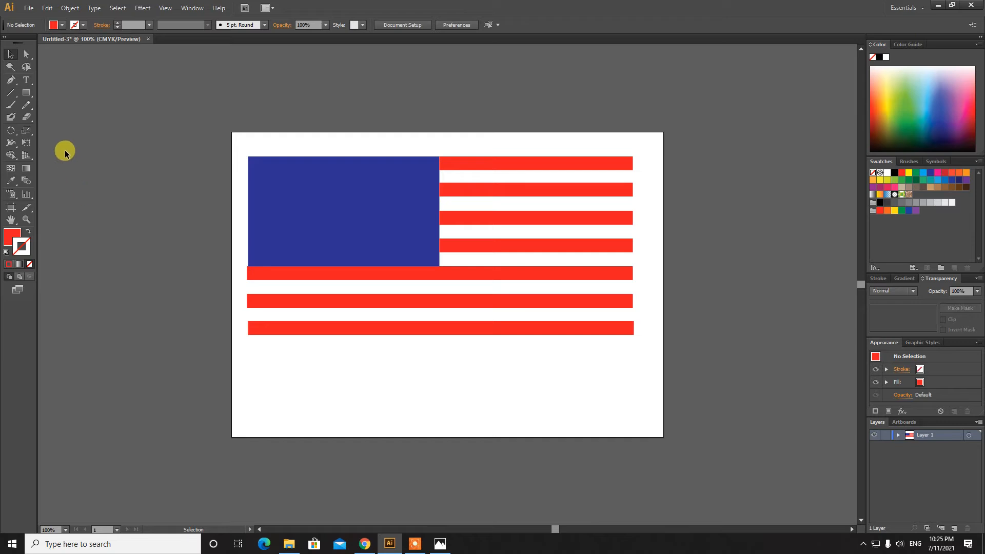
pyautogui.click(26, 93)
pyautogui.moveTo(42, 98); pyautogui.dragTo(74, 119)
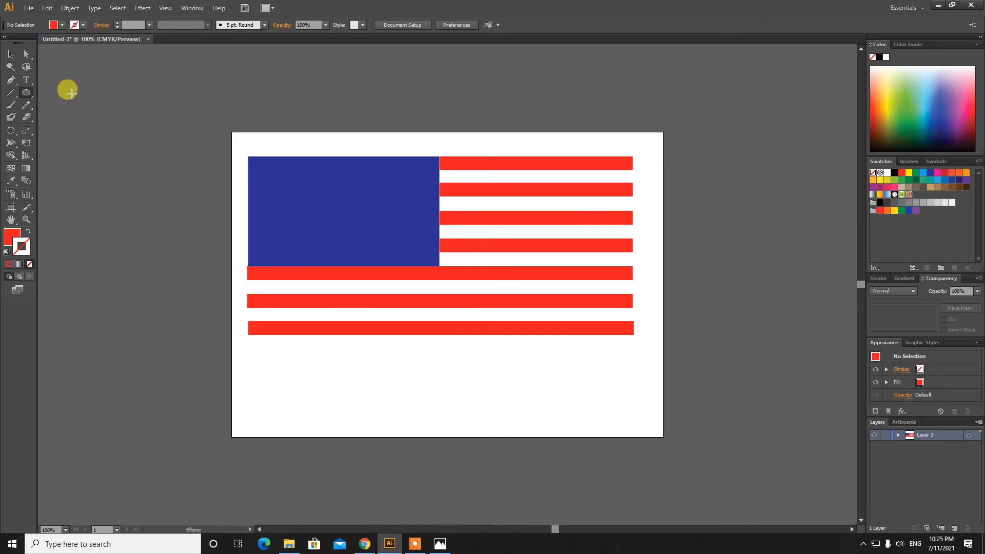
pyautogui.click(12, 238)
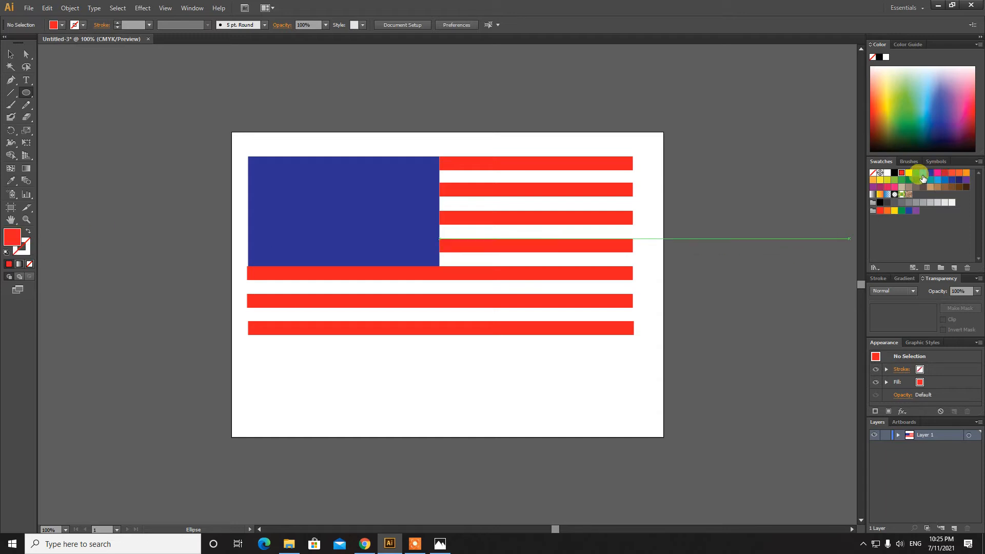
pyautogui.click(906, 176)
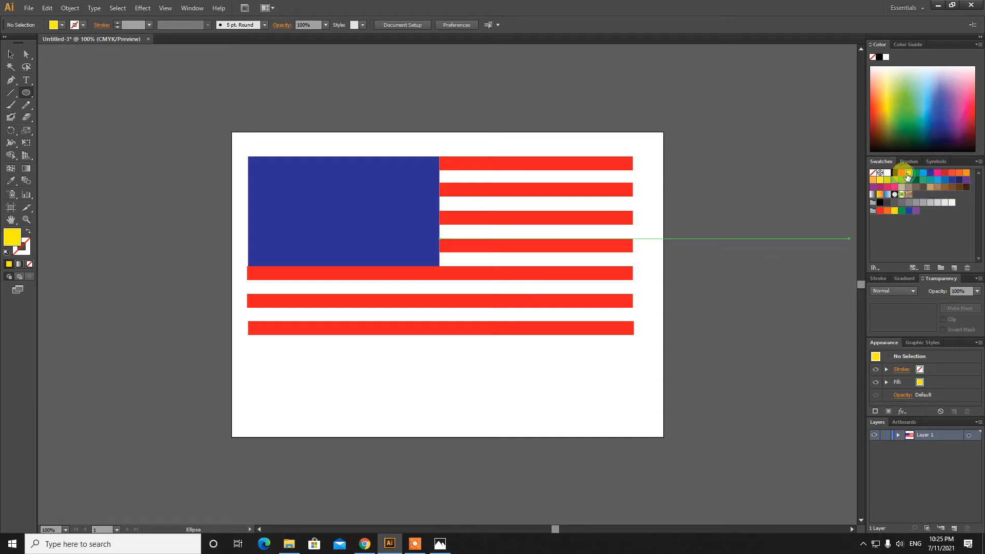
pyautogui.moveTo(313, 351); pyautogui.dragTo(412, 432)
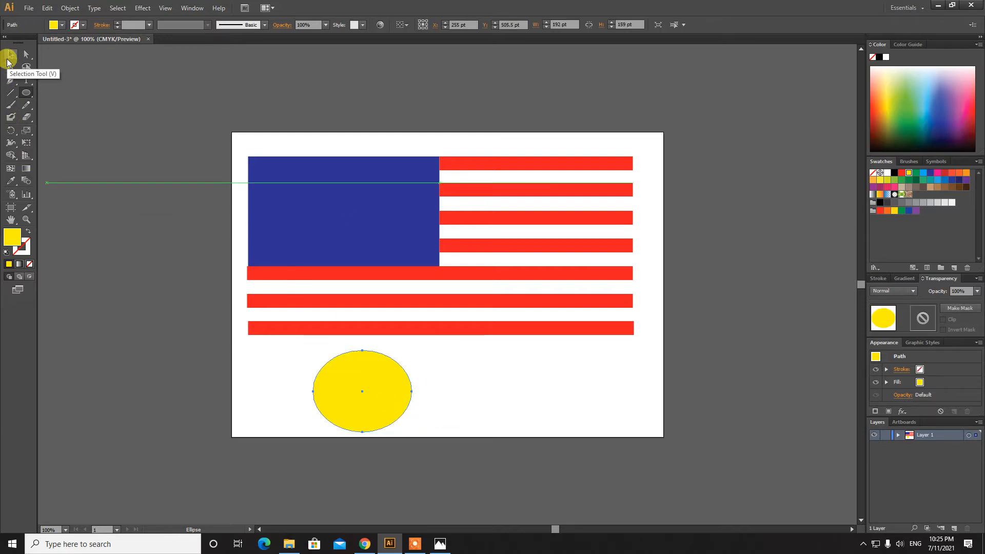
# Resize the ellipse to 160 × 163 pt and move it into the canton's upper left
pyautogui.click(7, 61)
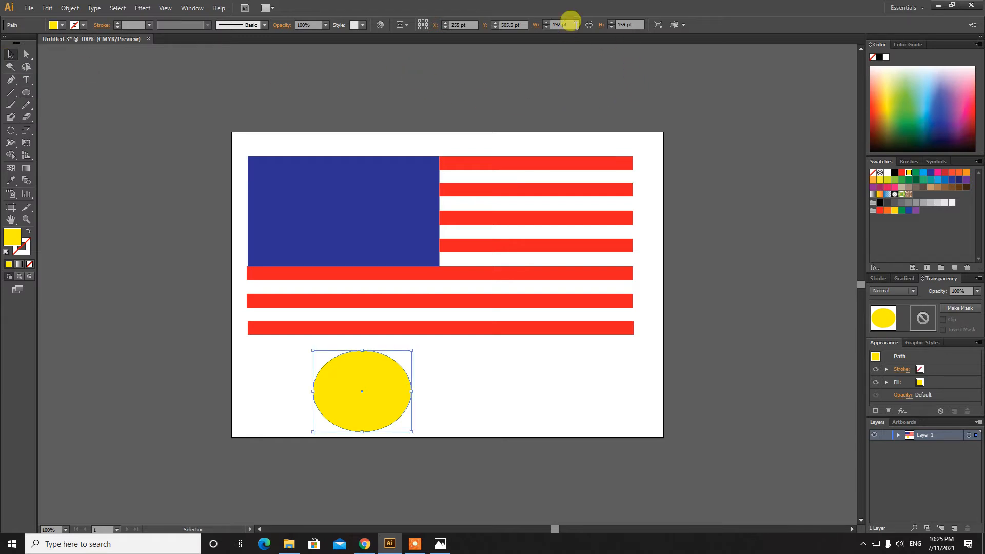
pyautogui.click(566, 24)
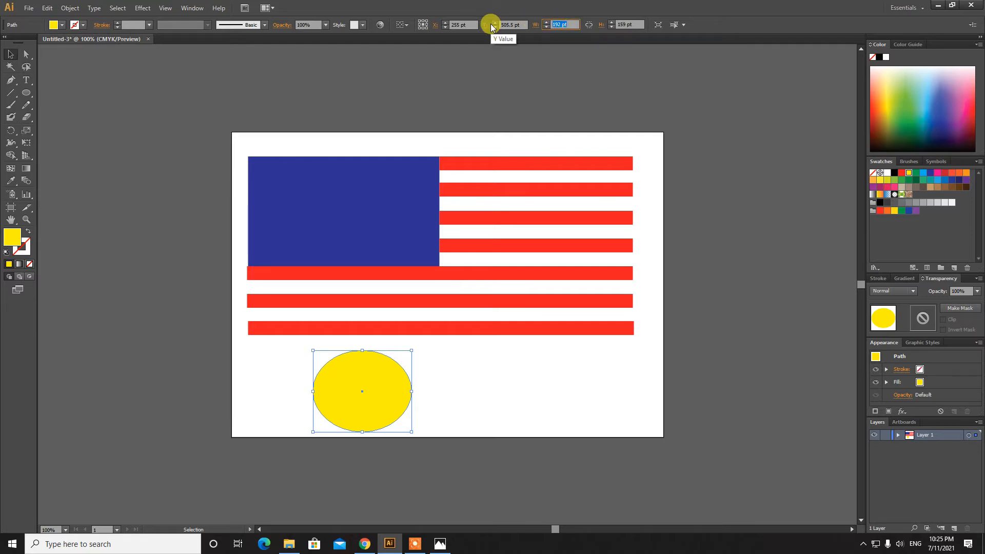
pyautogui.write('160')
pyautogui.press('Return')
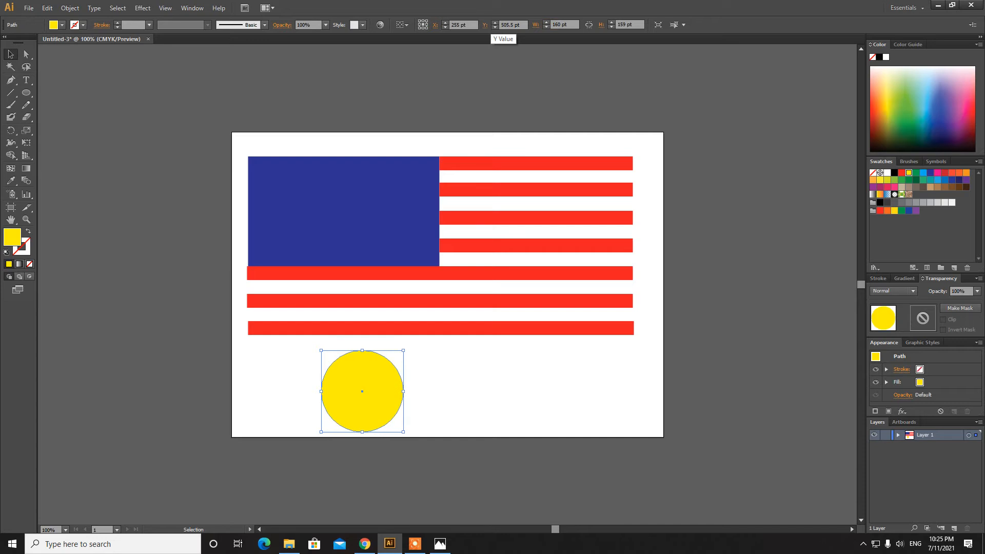
pyautogui.click(627, 24)
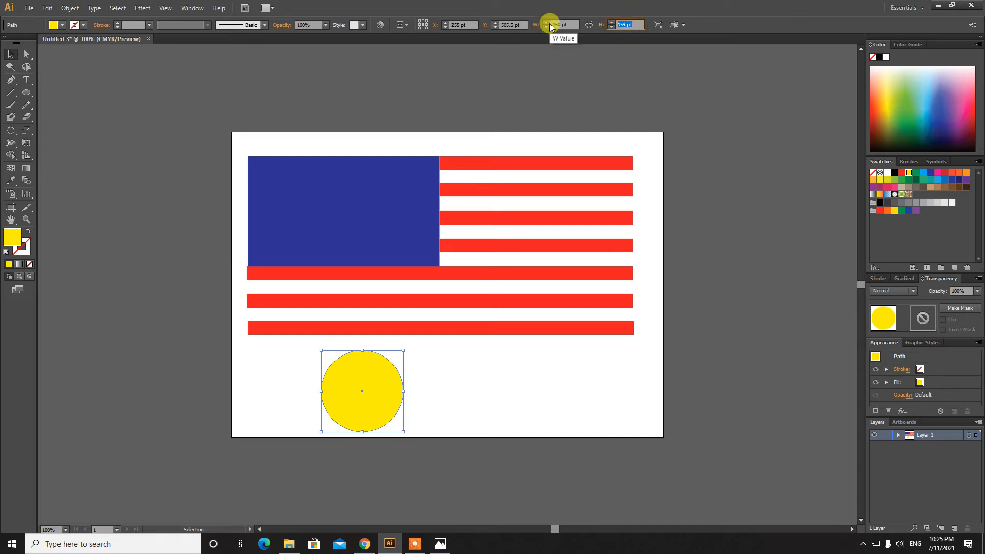
pyautogui.write('163')
pyautogui.click(548, 24)
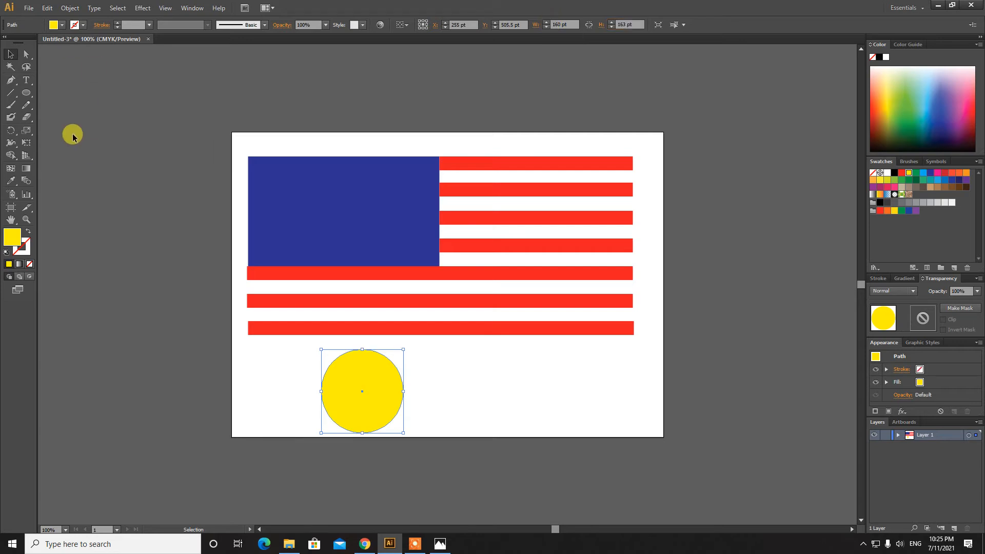
pyautogui.moveTo(359, 395); pyautogui.dragTo(294, 214)
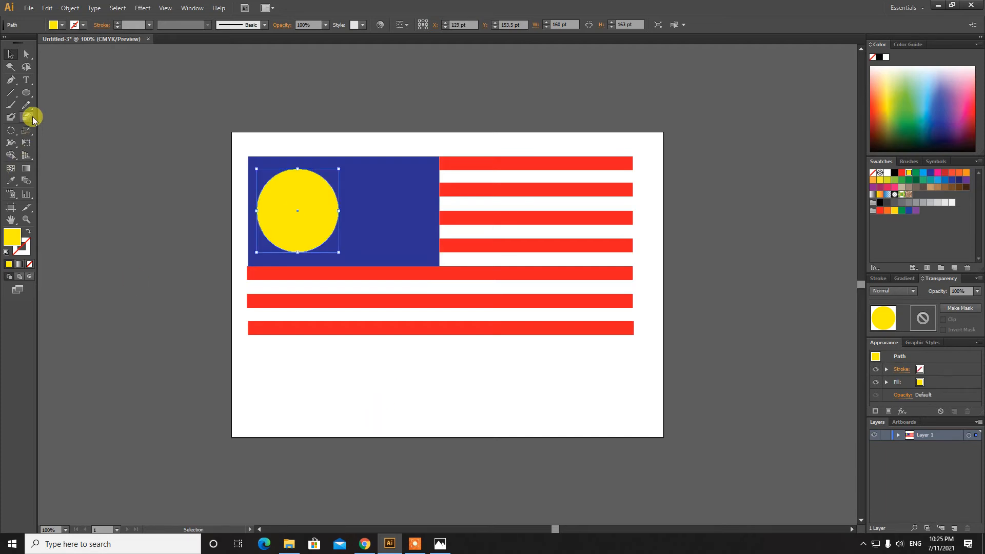
pyautogui.click(26, 93)
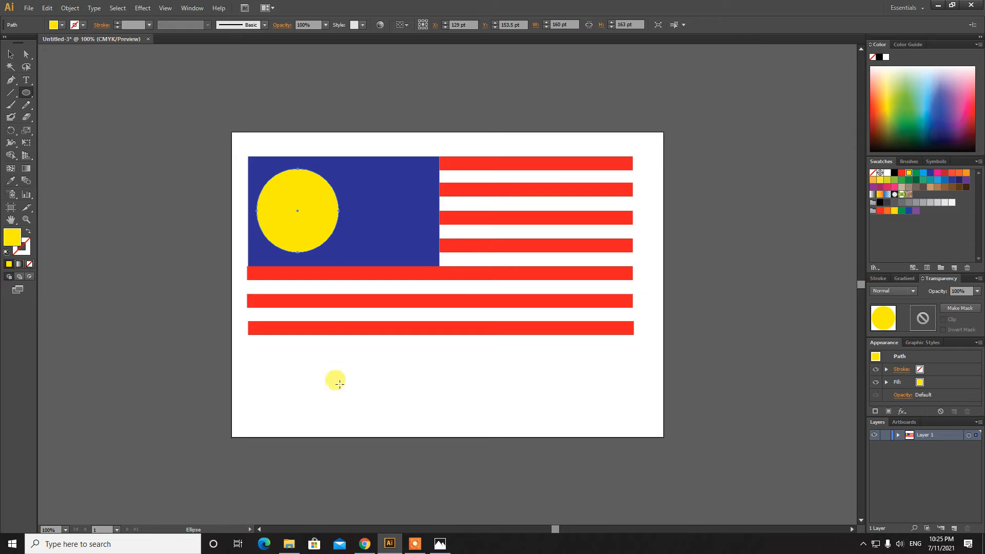
# Draw a second ellipse and size it to 153 × 142 pt
pyautogui.moveTo(375, 363); pyautogui.dragTo(459, 437)
pyautogui.click(11, 55)
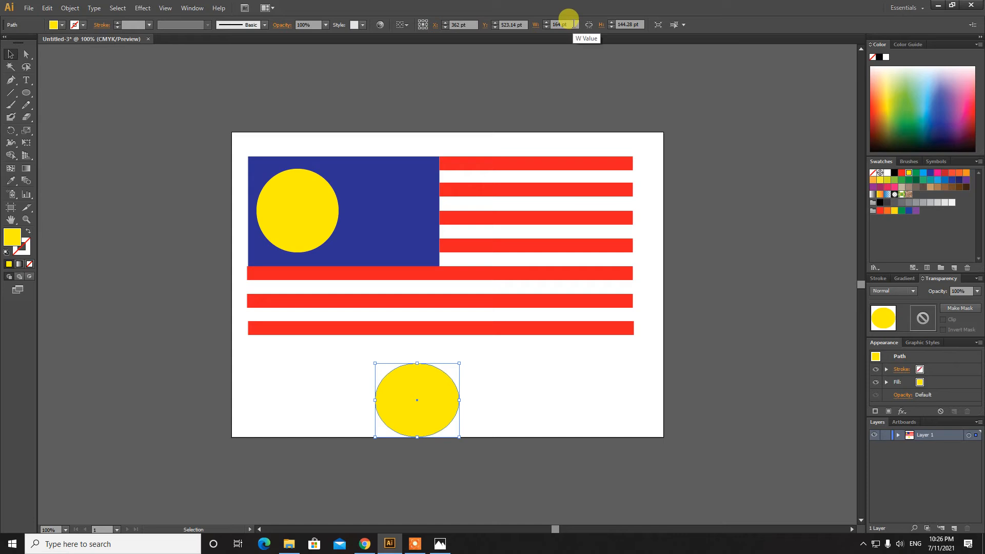
pyautogui.click(564, 24)
pyautogui.write('153')
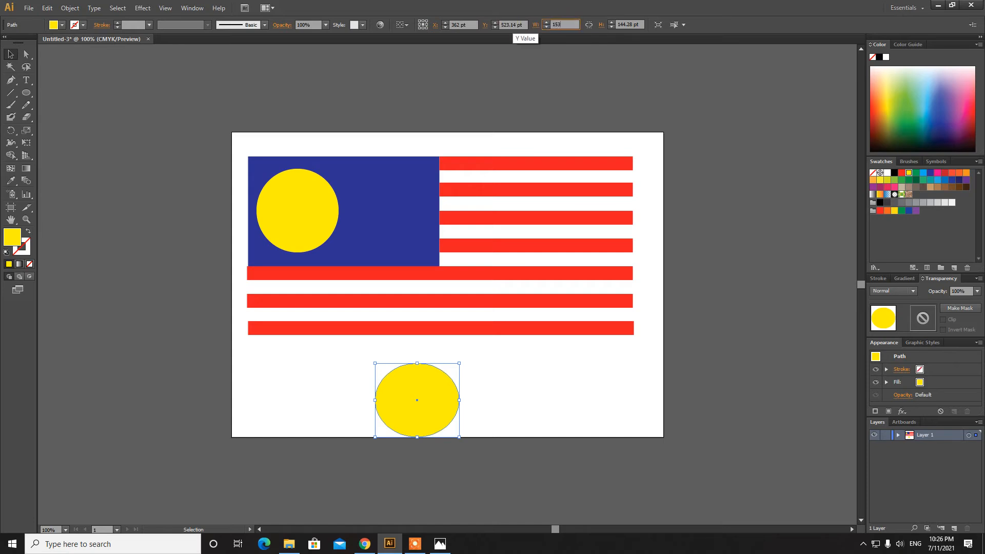
pyautogui.press('Tab')
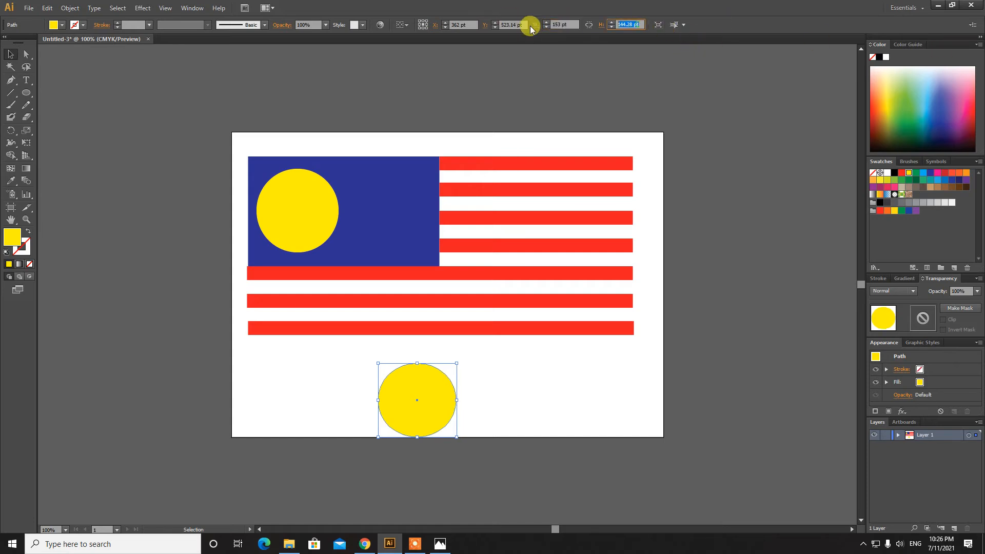
pyautogui.write('142')
pyautogui.press('Return')
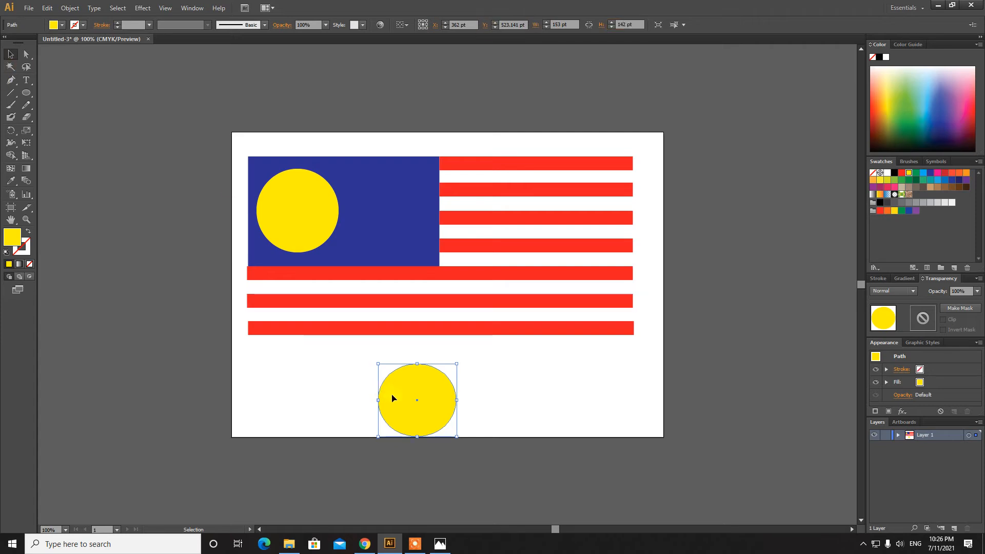
# Position it over the first circle, offset slightly right, and select both circles
pyautogui.moveTo(413, 395); pyautogui.dragTo(311, 208)
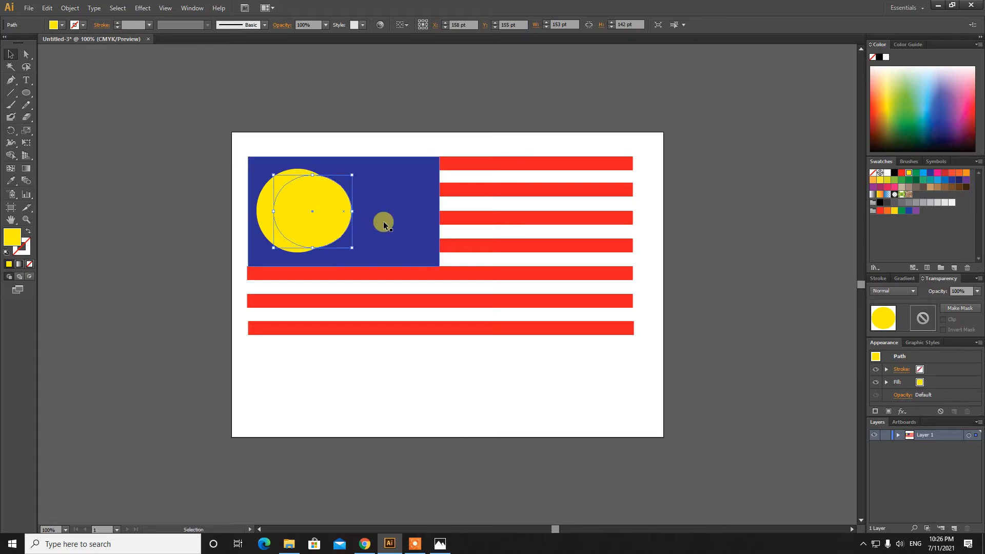
pyautogui.press('Up')
pyautogui.press('Up')
pyautogui.press('Down')
pyautogui.press('Left')
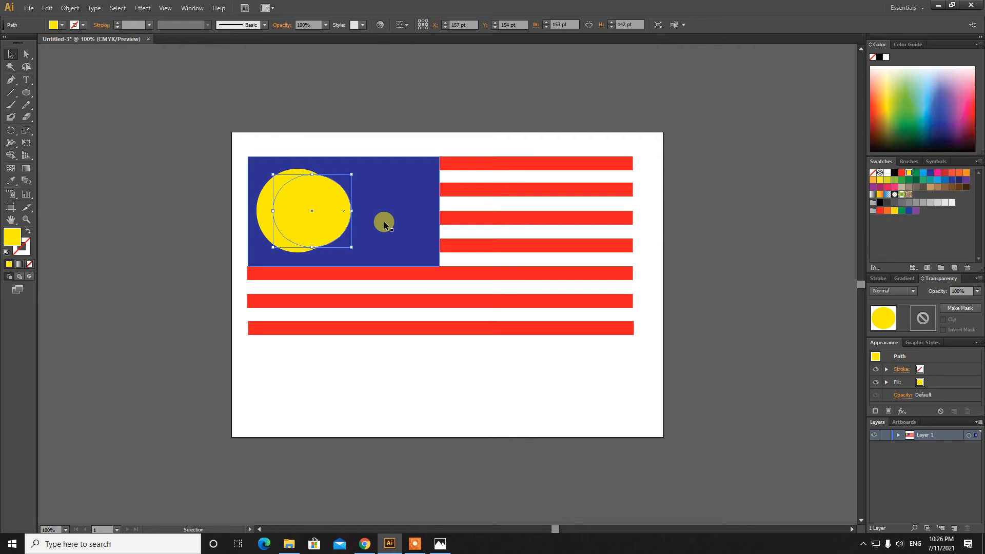
pyautogui.click(268, 183)
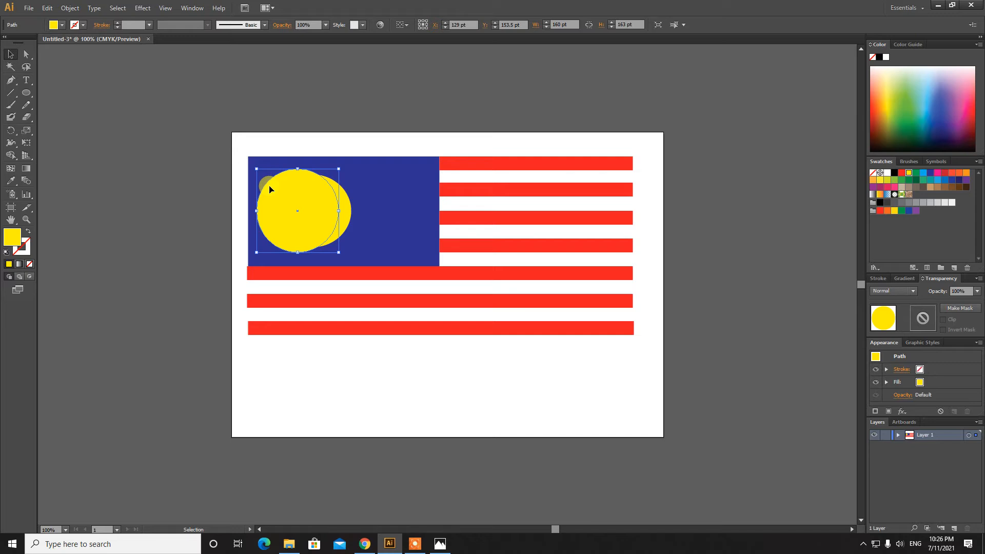
pyautogui.keyDown('shift'); pyautogui.click(342, 227); pyautogui.keyUp('shift')
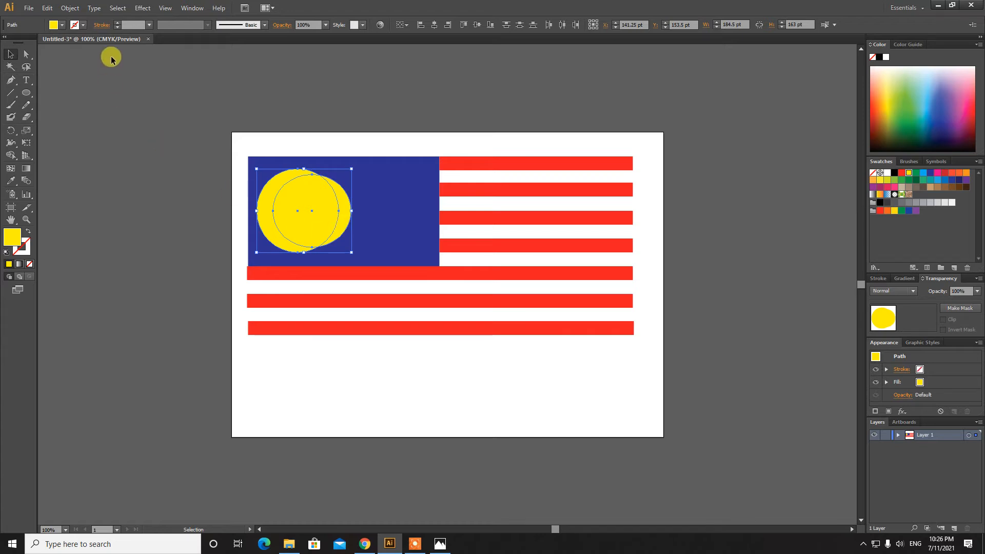
pyautogui.click(192, 9)
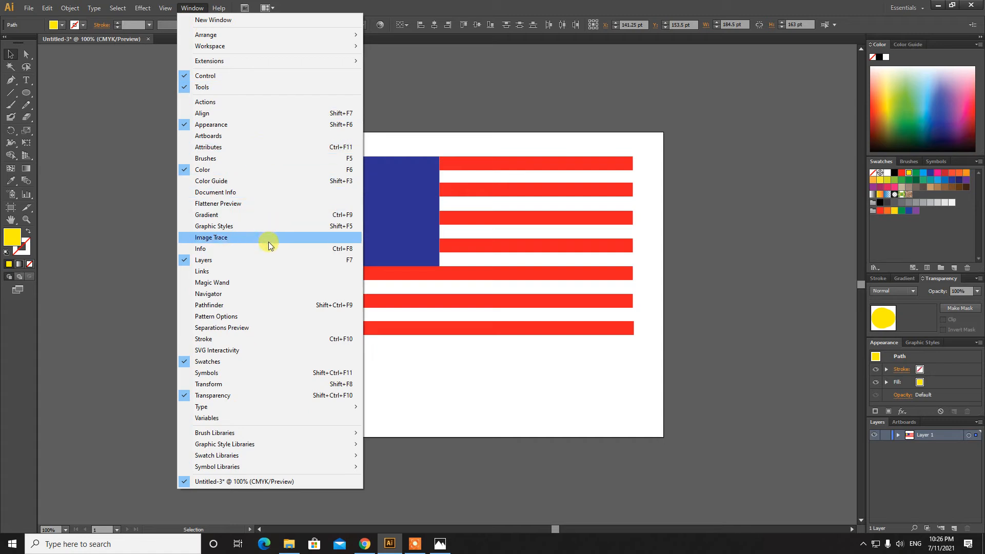
pyautogui.click(267, 305)
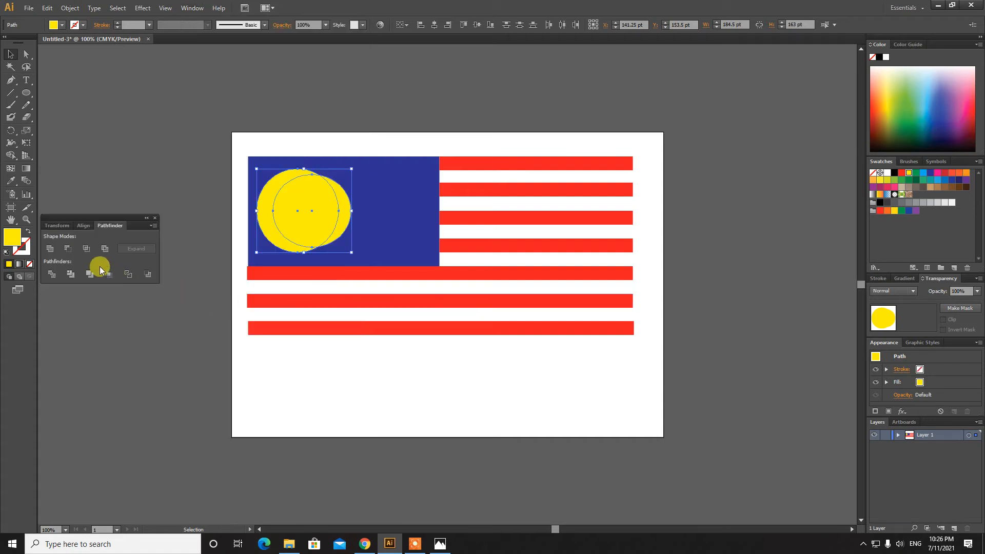
pyautogui.click(67, 251)
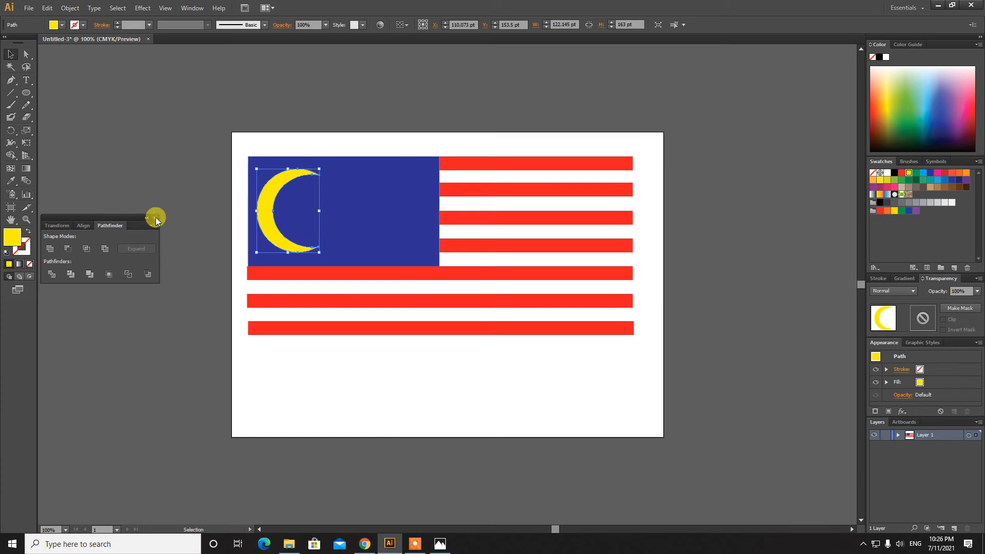
pyautogui.click(45, 9)
pyautogui.click(59, 20)
pyautogui.click(47, 9)
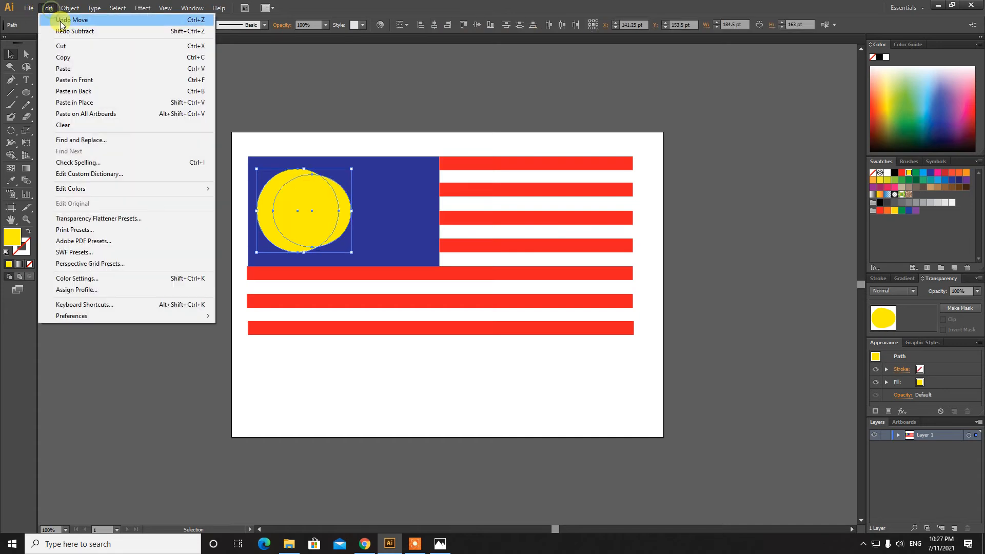
pyautogui.click(61, 22)
pyautogui.click(136, 121)
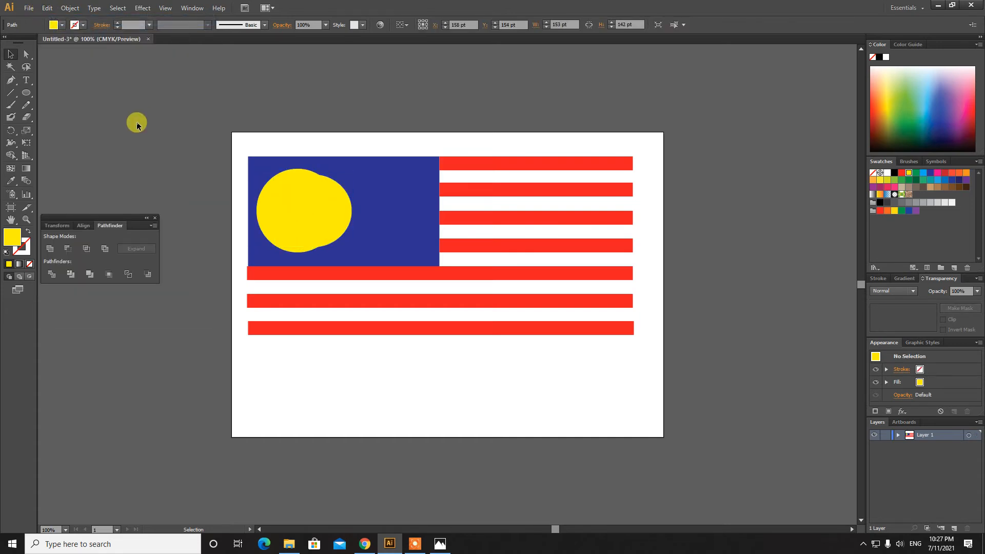
pyautogui.click(155, 218)
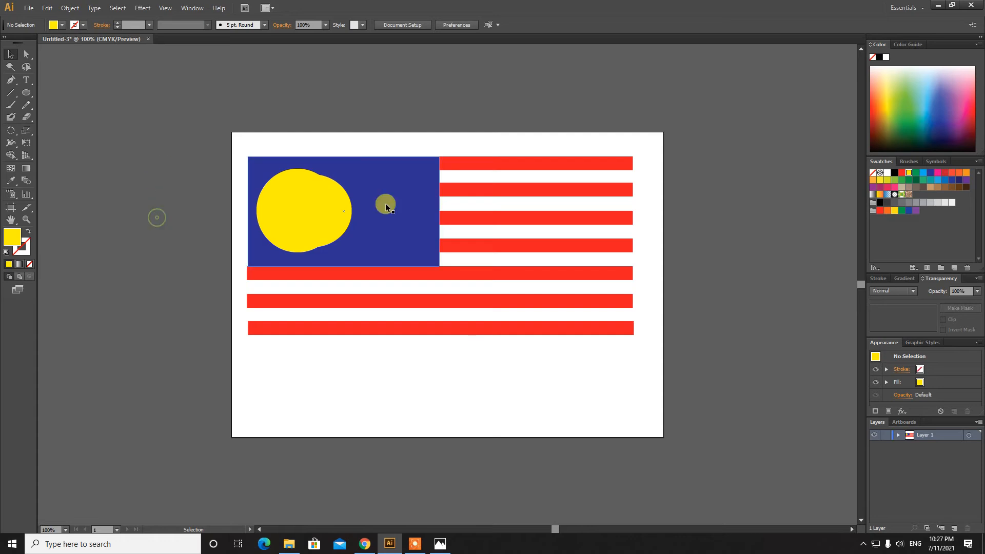
pyautogui.click(270, 192)
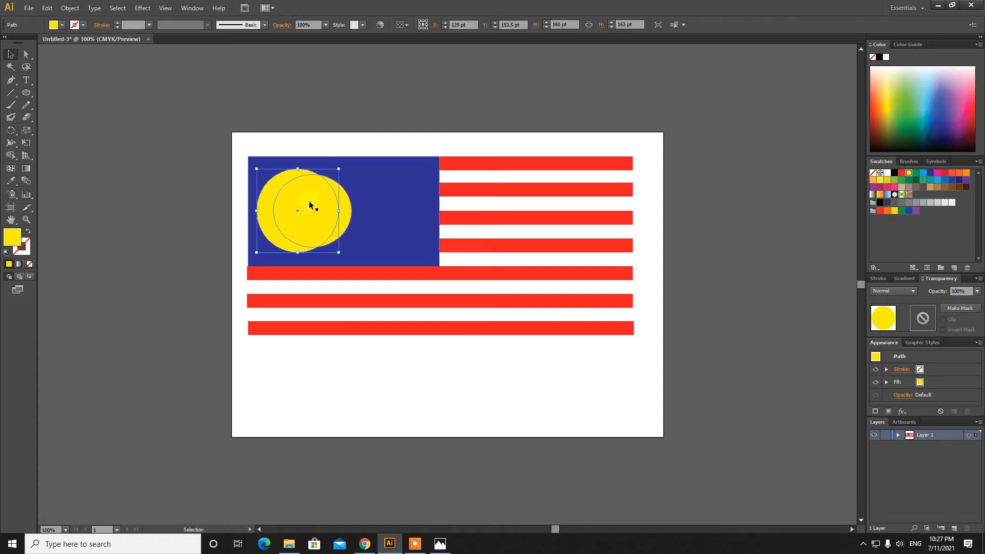
pyautogui.click(345, 203)
pyautogui.click(269, 195)
pyautogui.click(343, 204)
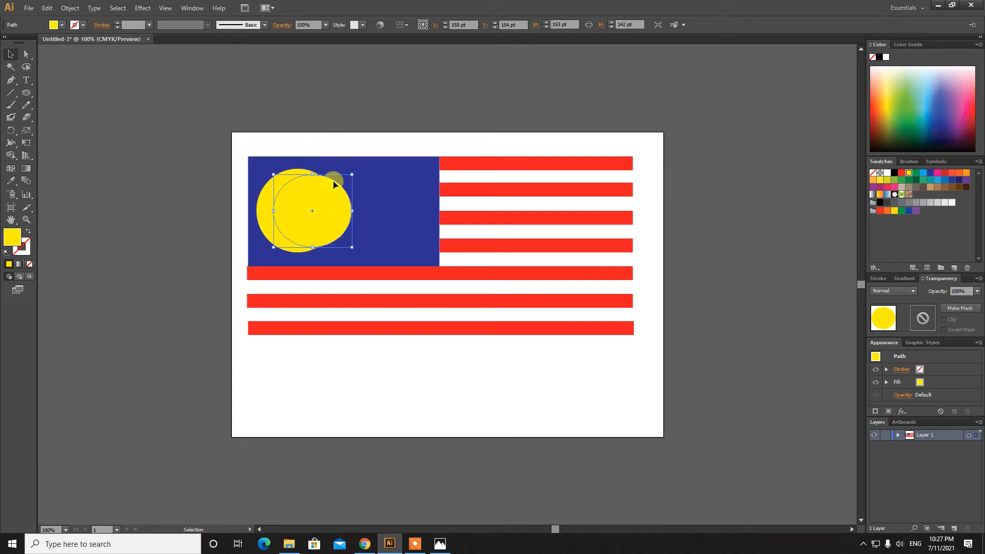
pyautogui.click(267, 203)
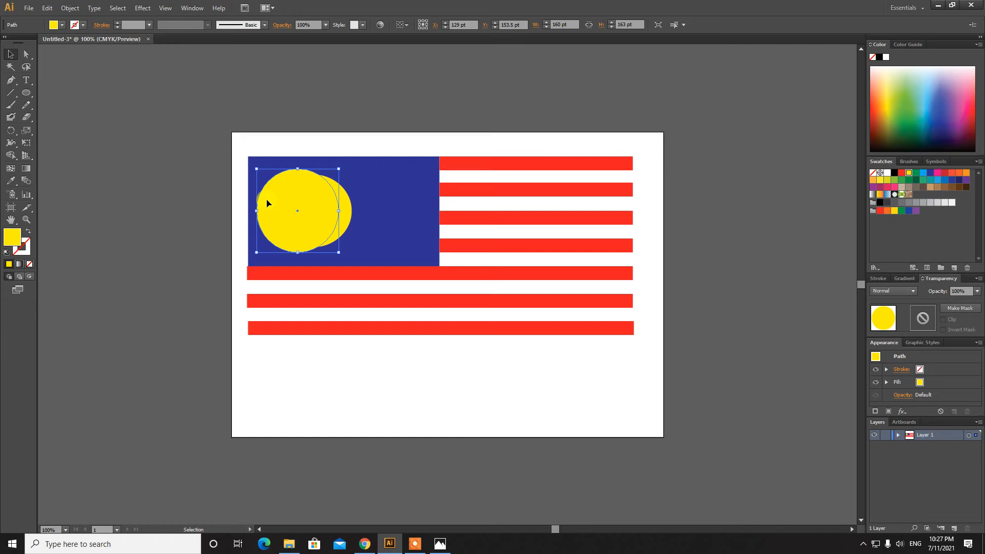
pyautogui.moveTo(267, 203); pyautogui.dragTo(284, 191)
pyautogui.keyDown('shift'); pyautogui.click(347, 217); pyautogui.keyUp('shift')
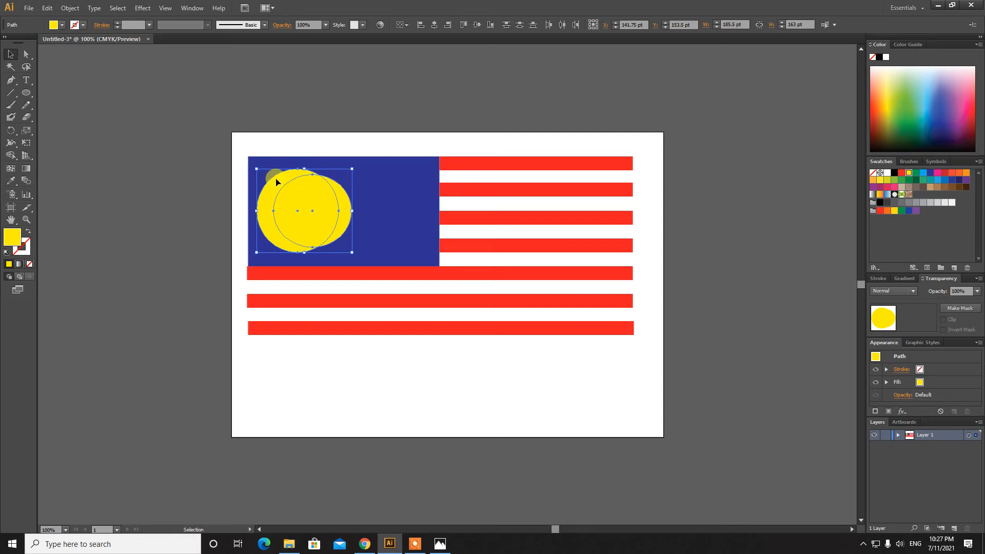
# Apply Pathfinder Minus Front to cut the front circle away, leaving the crescent
pyautogui.click(193, 10)
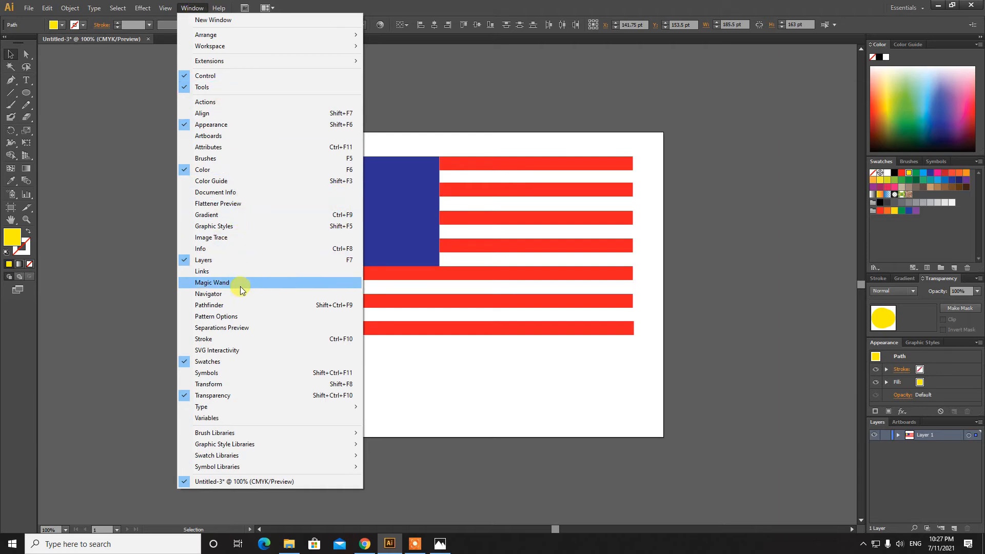
pyautogui.click(210, 308)
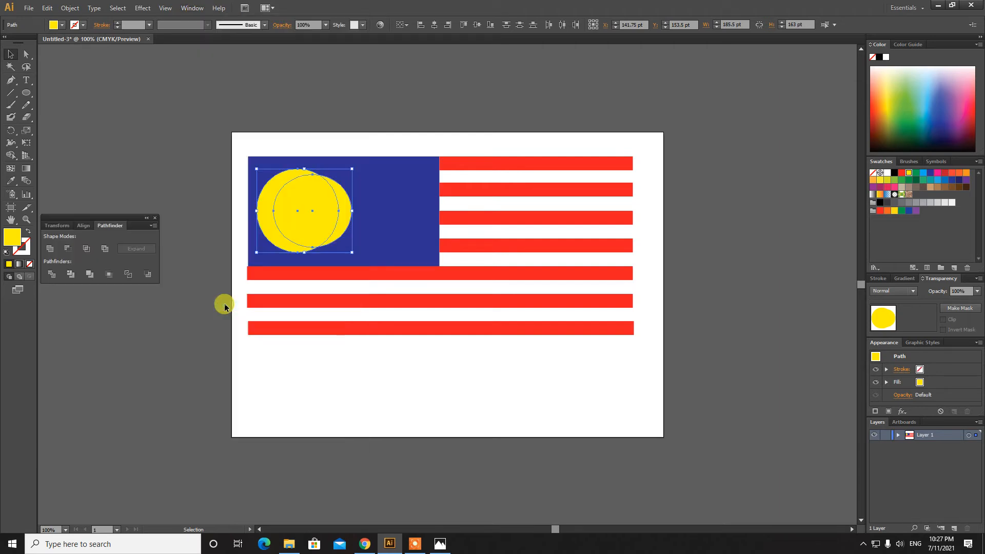
pyautogui.click(72, 250)
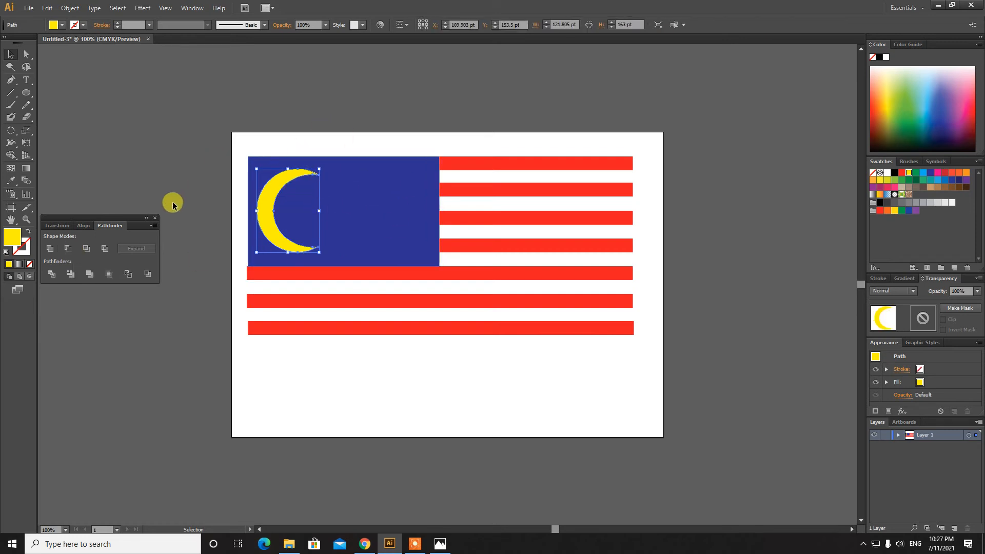
# Switch to the Star Tool from the shape-tool flyout
pyautogui.click(155, 219)
pyautogui.moveTo(26, 93); pyautogui.dragTo(71, 103)
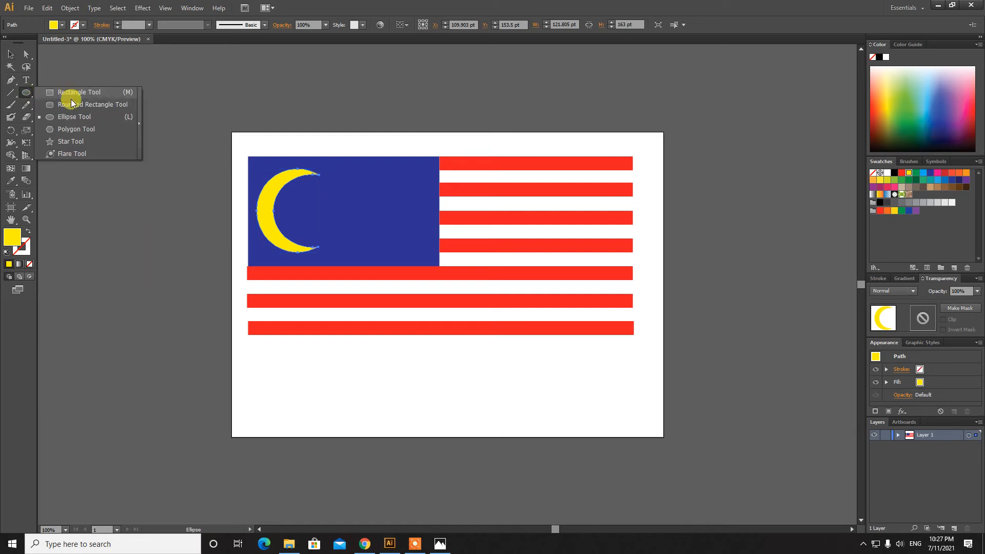
pyautogui.click(82, 141)
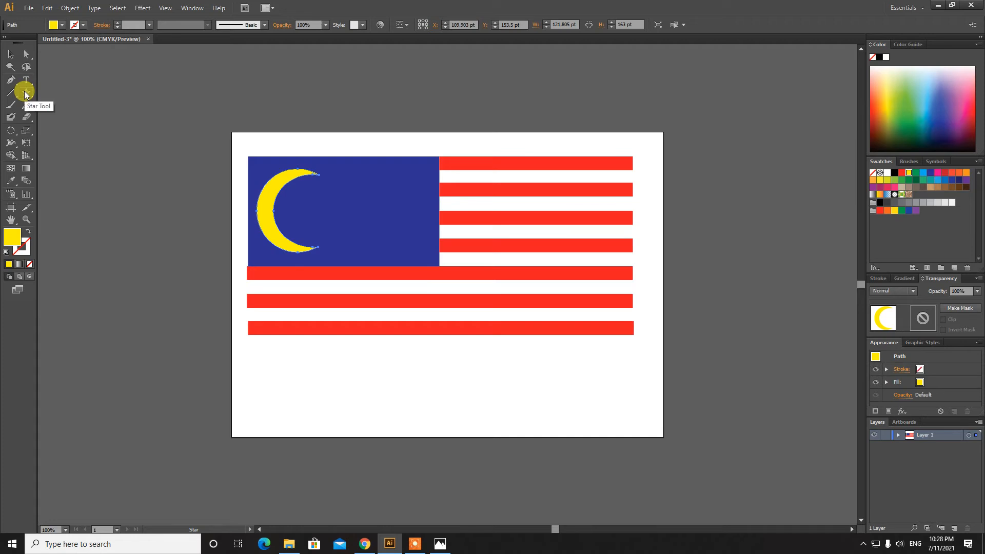
pyautogui.moveTo(25, 94); pyautogui.dragTo(71, 105)
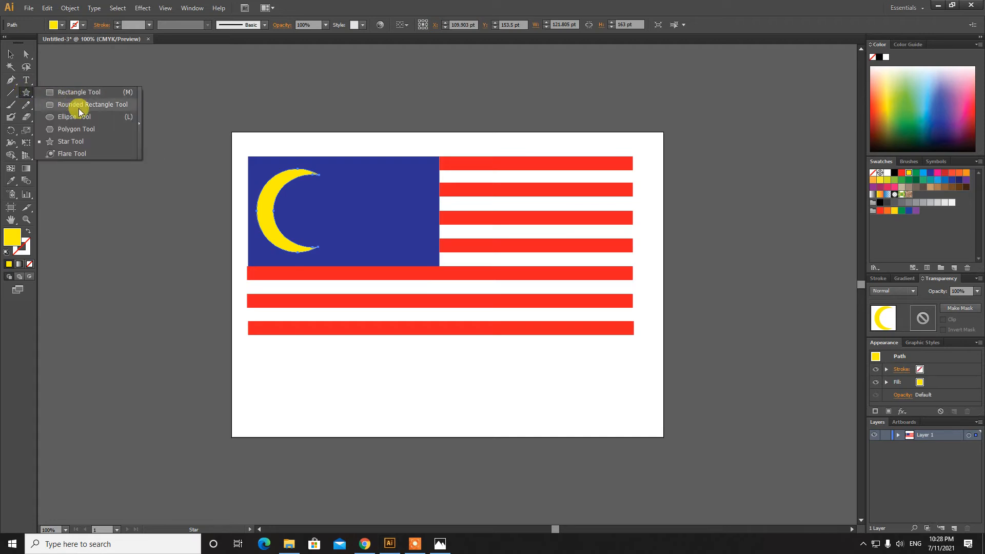
pyautogui.click(85, 142)
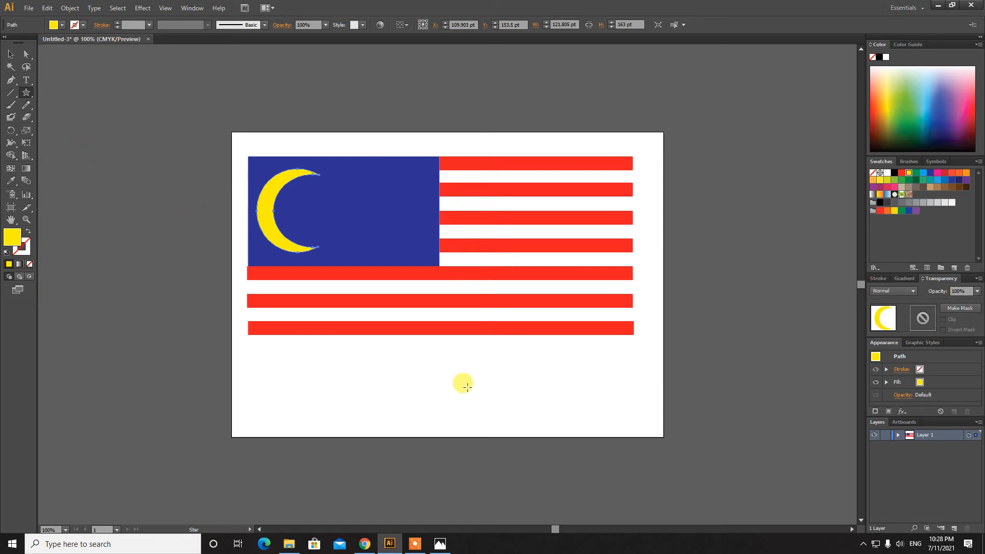
pyautogui.moveTo(416, 376); pyautogui.dragTo(418, 337)
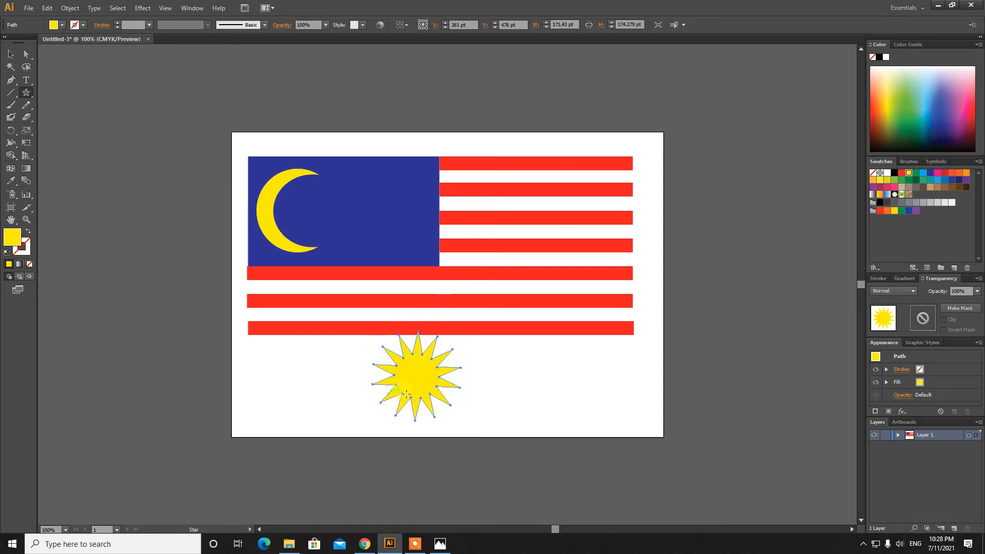
pyautogui.click(11, 54)
pyautogui.click(384, 361)
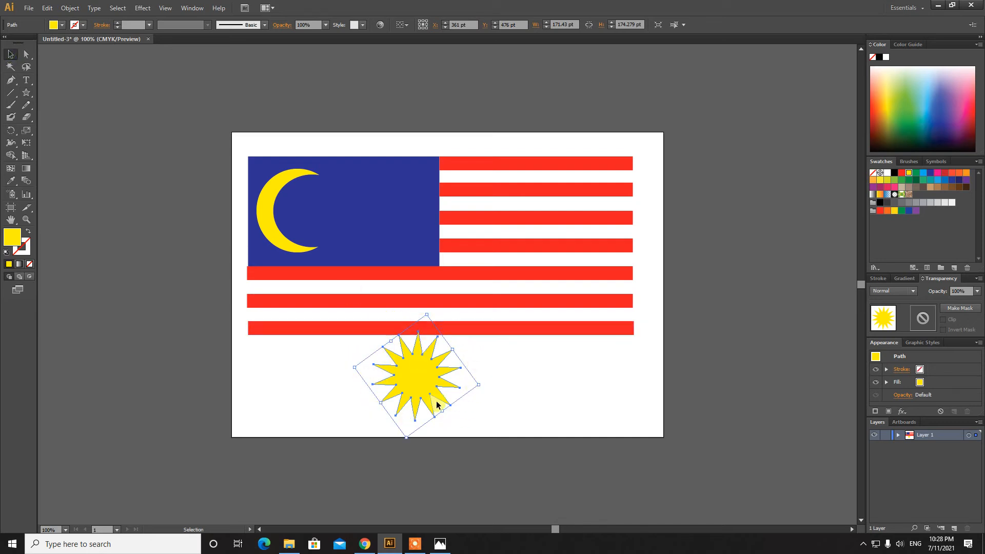
pyautogui.press('Delete')
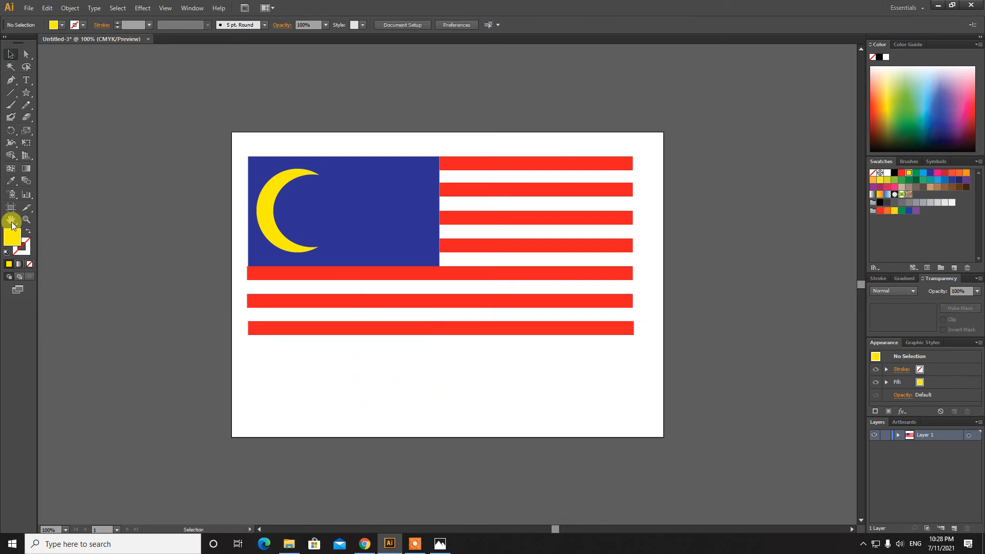
pyautogui.click(28, 93)
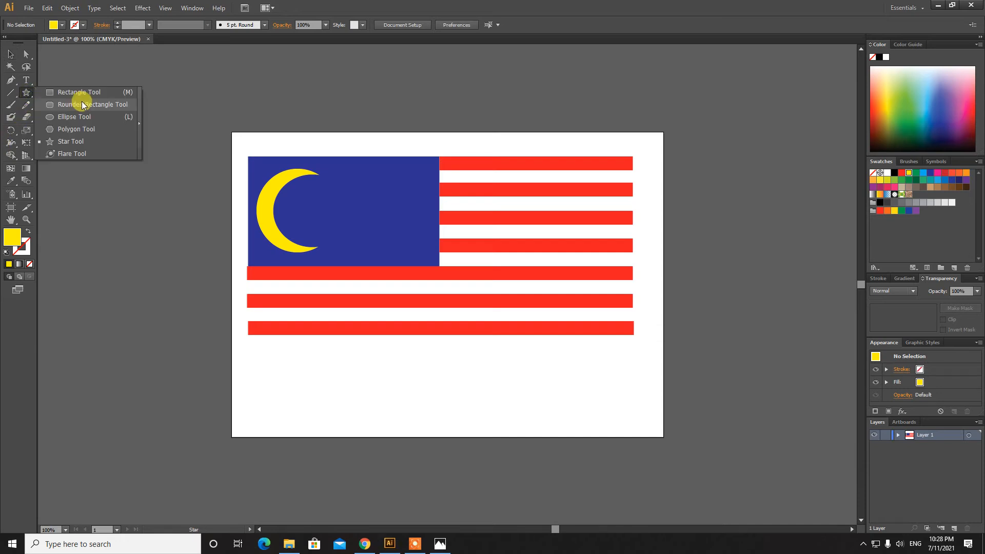
pyautogui.click(97, 141)
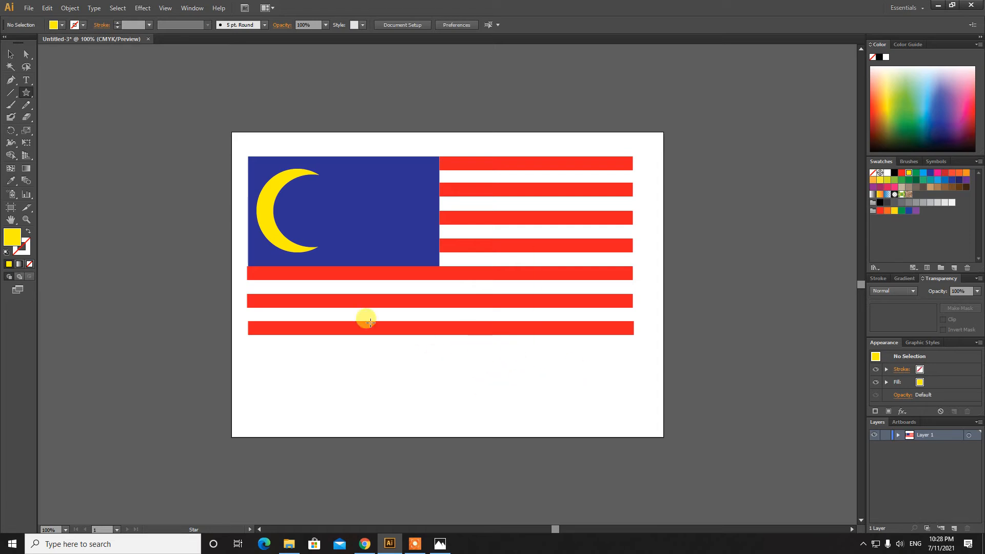
pyautogui.moveTo(30, 92); pyautogui.dragTo(83, 140)
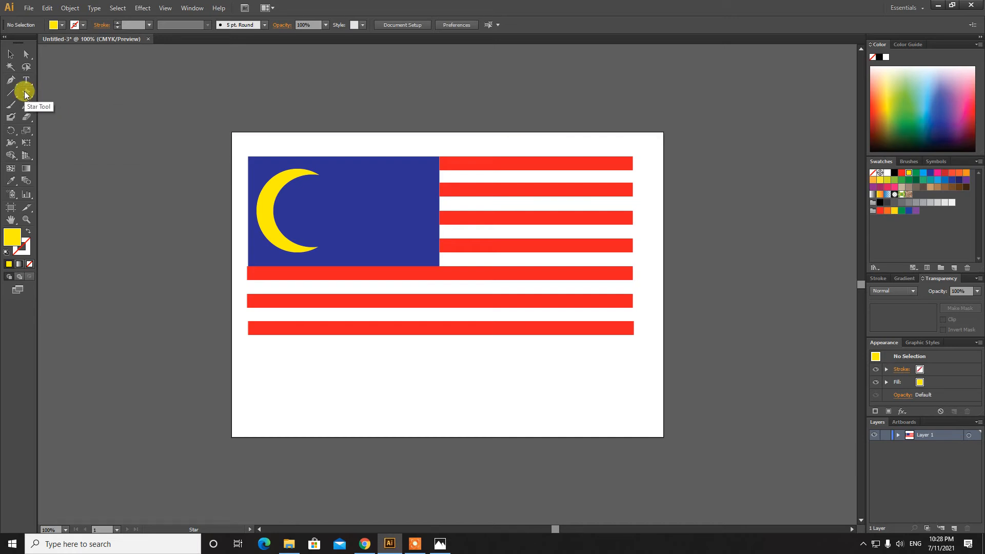
pyautogui.moveTo(29, 92); pyautogui.dragTo(77, 145)
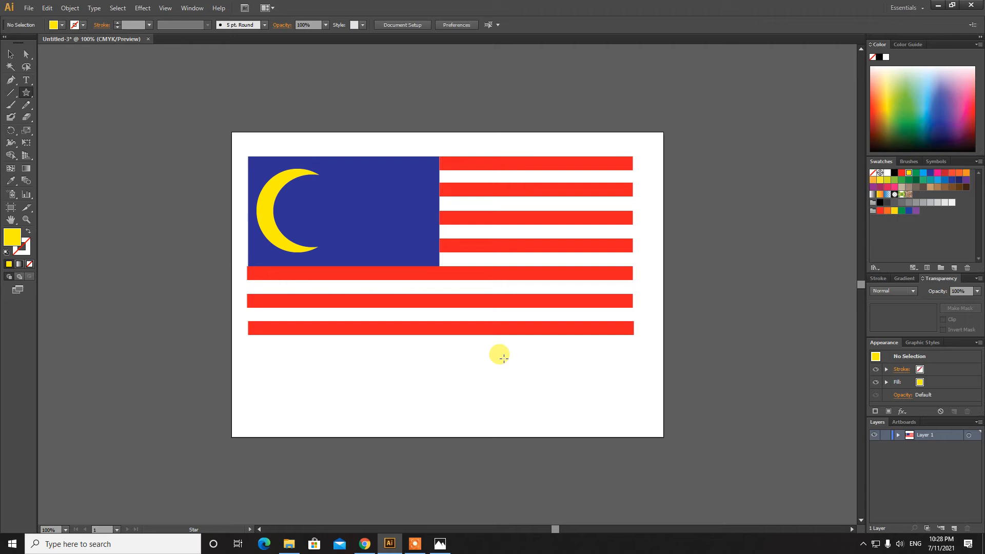
# Click the artboard with the Star Tool and create a six-point star
pyautogui.click(476, 352)
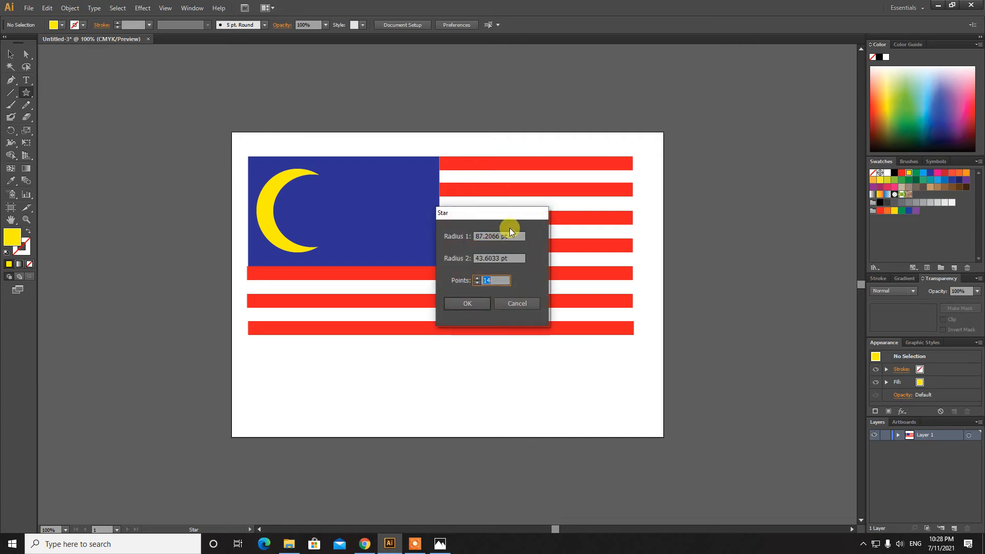
pyautogui.click(490, 236)
pyautogui.click(510, 258)
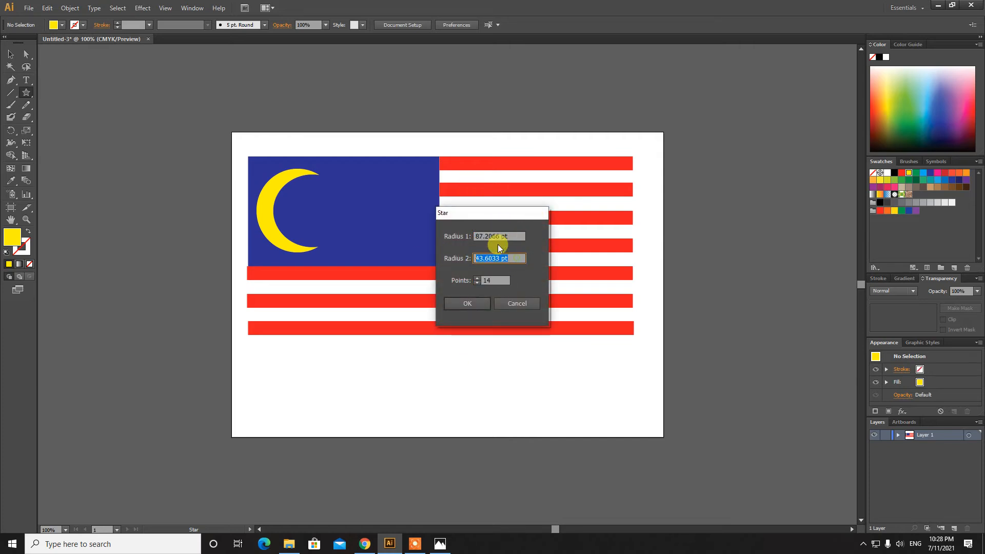
pyautogui.click(482, 236)
pyautogui.click(501, 258)
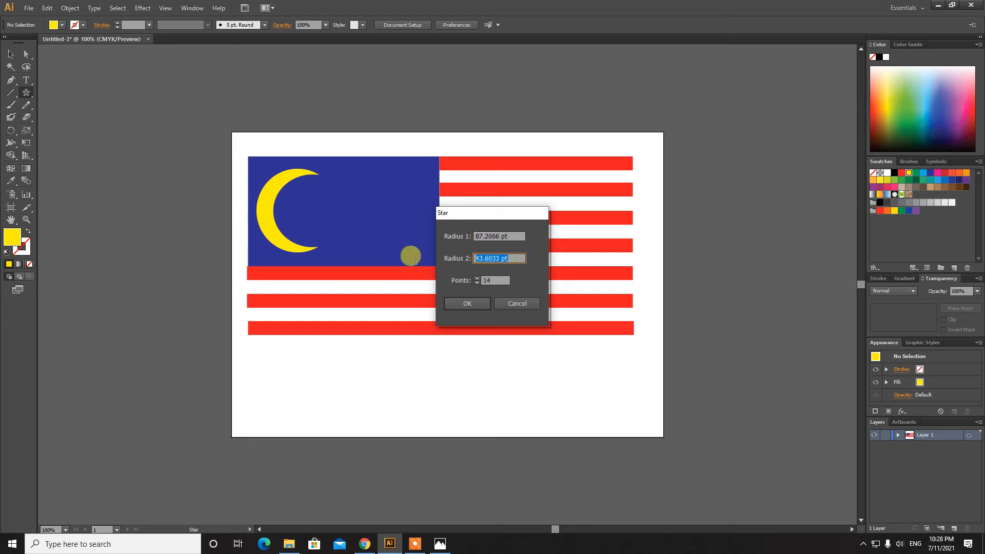
pyautogui.click(510, 234)
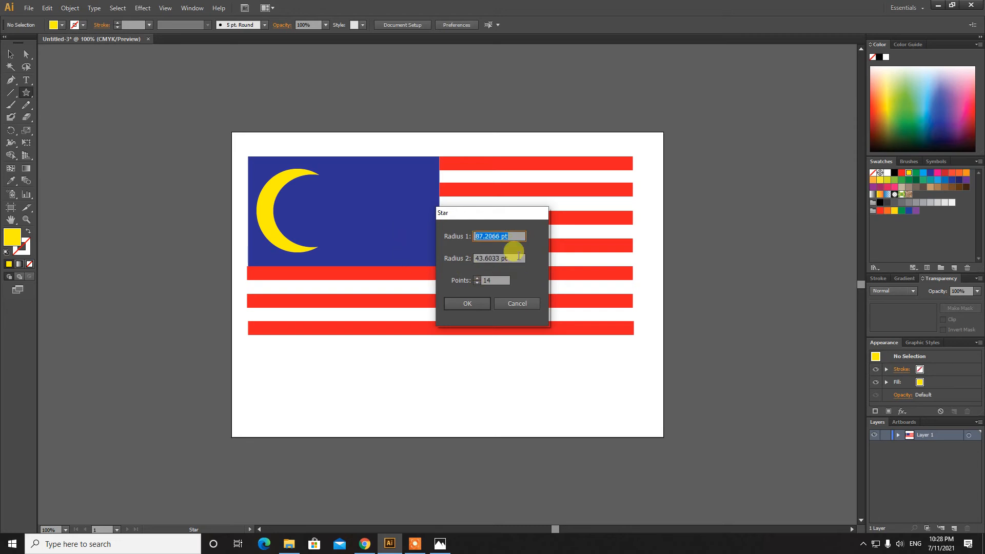
pyautogui.click(515, 256)
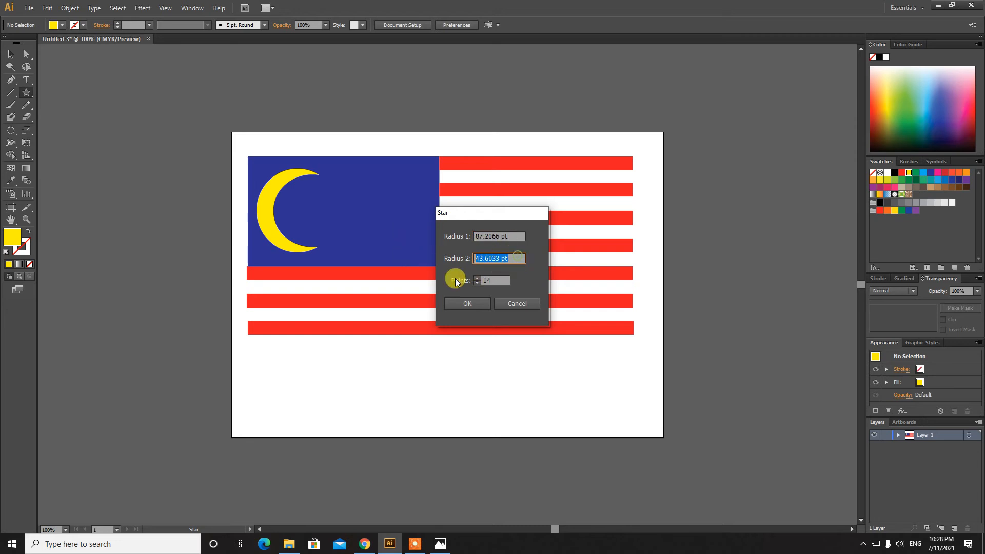
pyautogui.click(492, 280)
pyautogui.write('6')
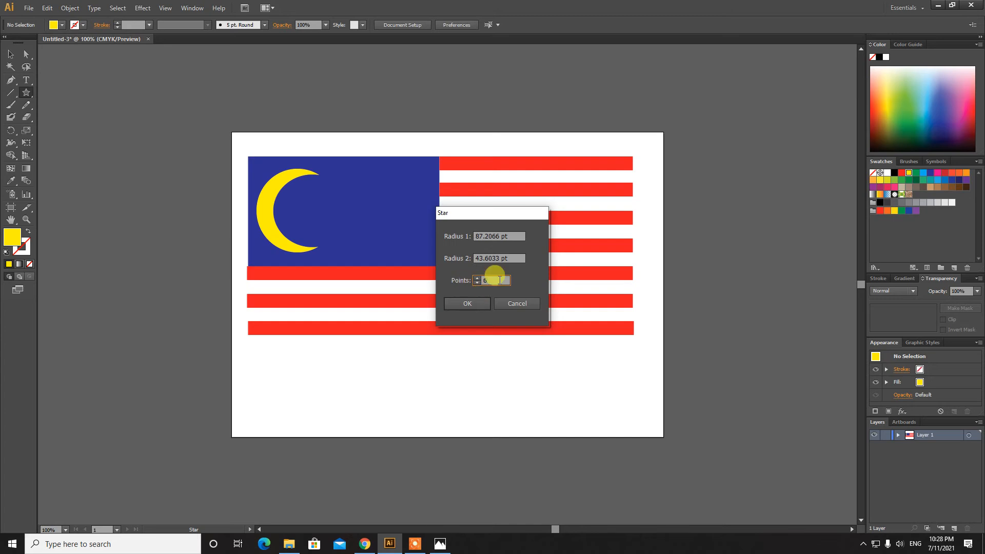
pyautogui.moveTo(498, 279); pyautogui.dragTo(408, 279)
pyautogui.click(466, 302)
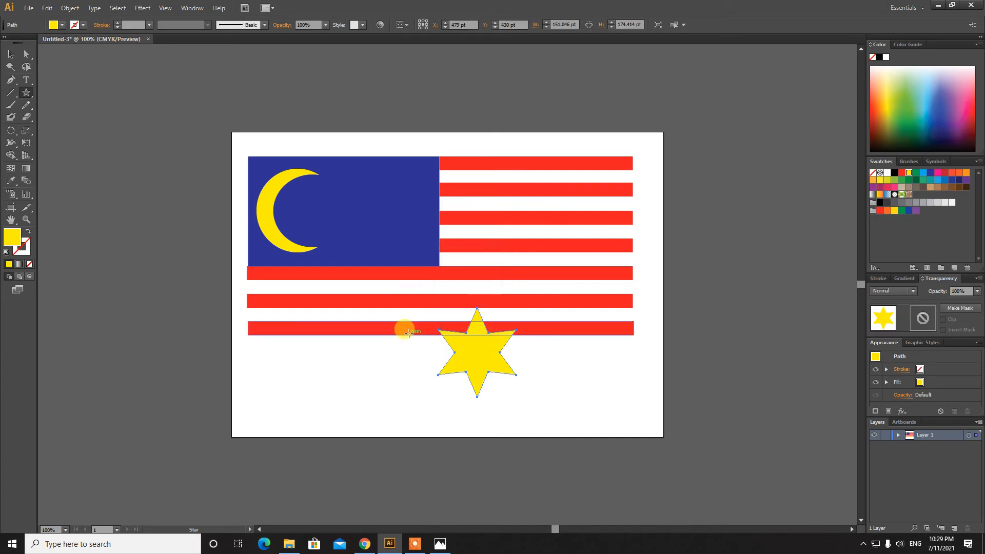
# Delete the six-point star and create a 14-point yellow star instead
pyautogui.press('Delete')
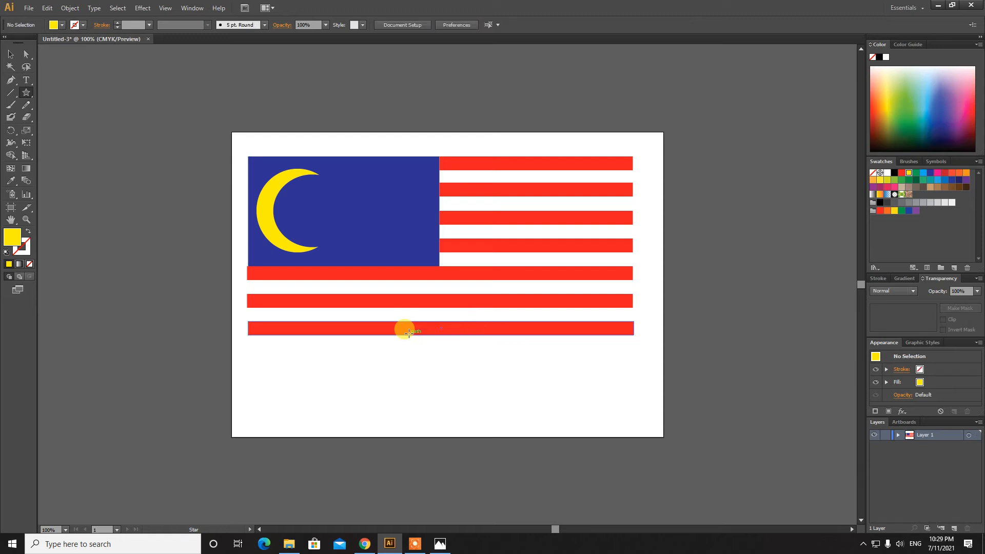
pyautogui.click(491, 388)
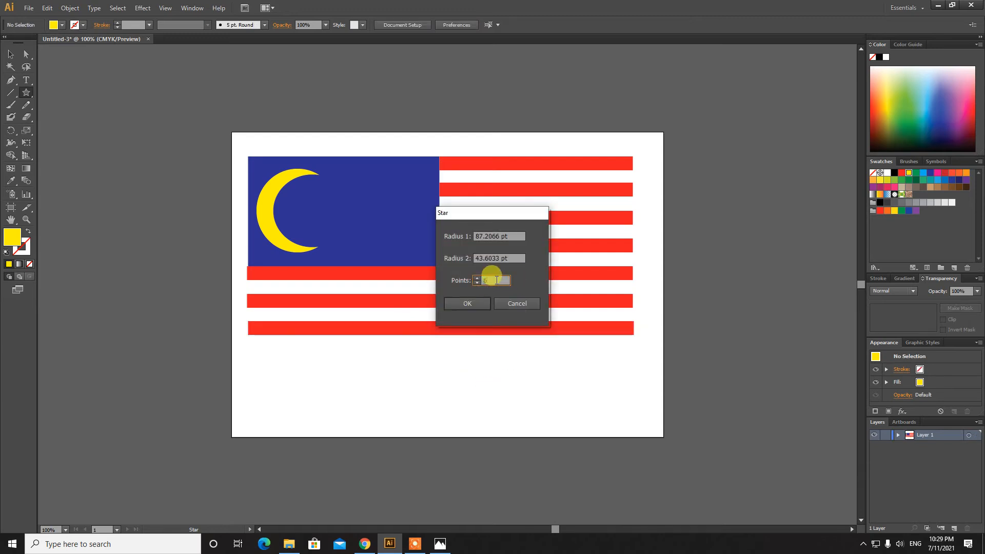
pyautogui.write('14')
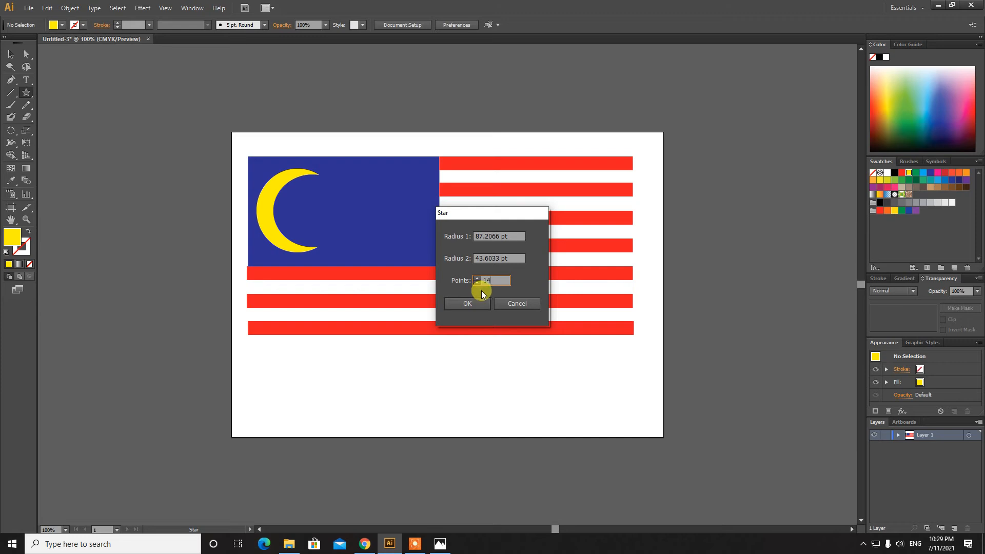
pyautogui.doubleClick(495, 279)
pyautogui.click(467, 301)
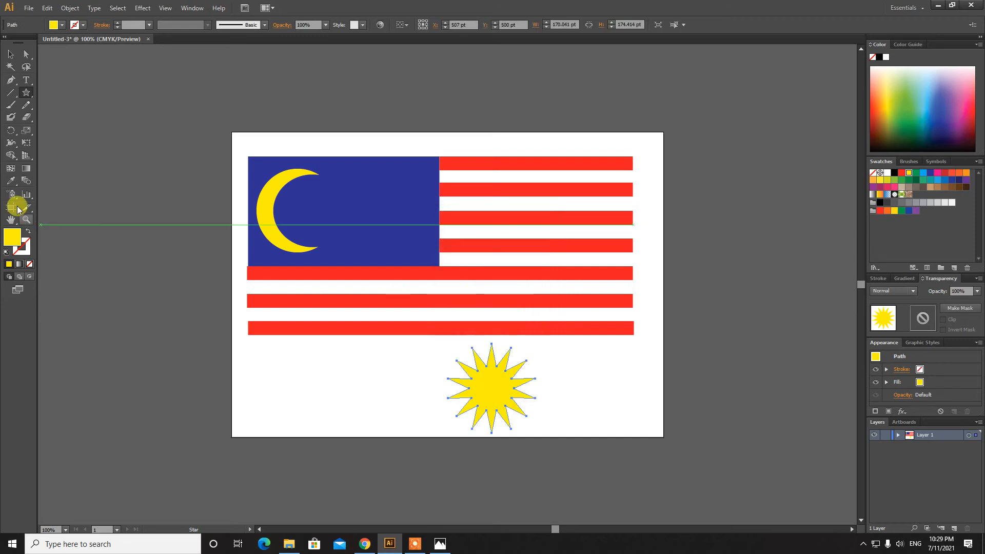
# Shrink the star, place it beside the crescent, and shift the crescent slightly right
pyautogui.click(10, 55)
pyautogui.moveTo(533, 433); pyautogui.dragTo(365, 205)
pyautogui.moveTo(386, 241); pyautogui.dragTo(398, 255)
pyautogui.moveTo(378, 220); pyautogui.dragTo(378, 208)
pyautogui.moveTo(262, 220)
pyautogui.mouseDown()
pyautogui.moveTo(285, 214)
pyautogui.moveTo(277, 215)
pyautogui.mouseUp()
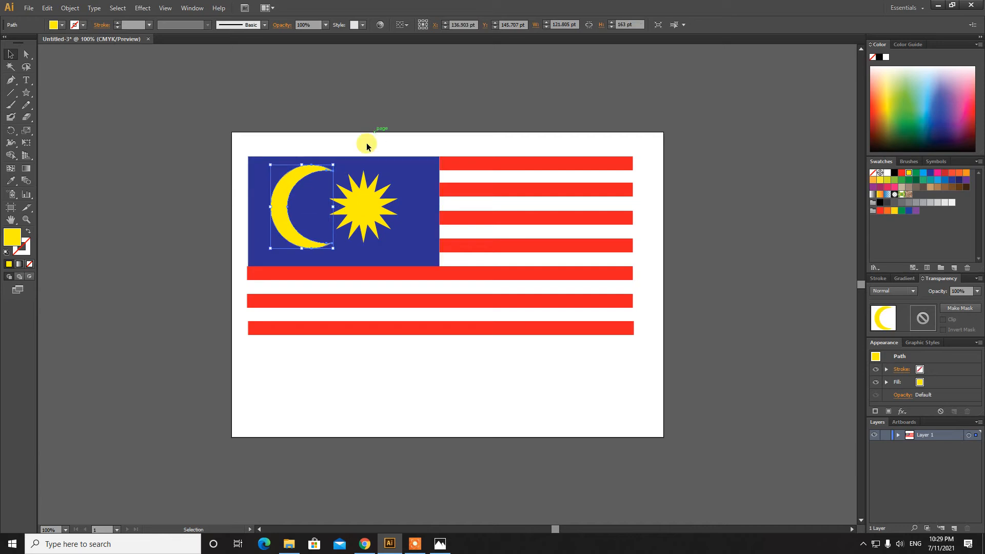
pyautogui.moveTo(360, 201); pyautogui.dragTo(353, 201)
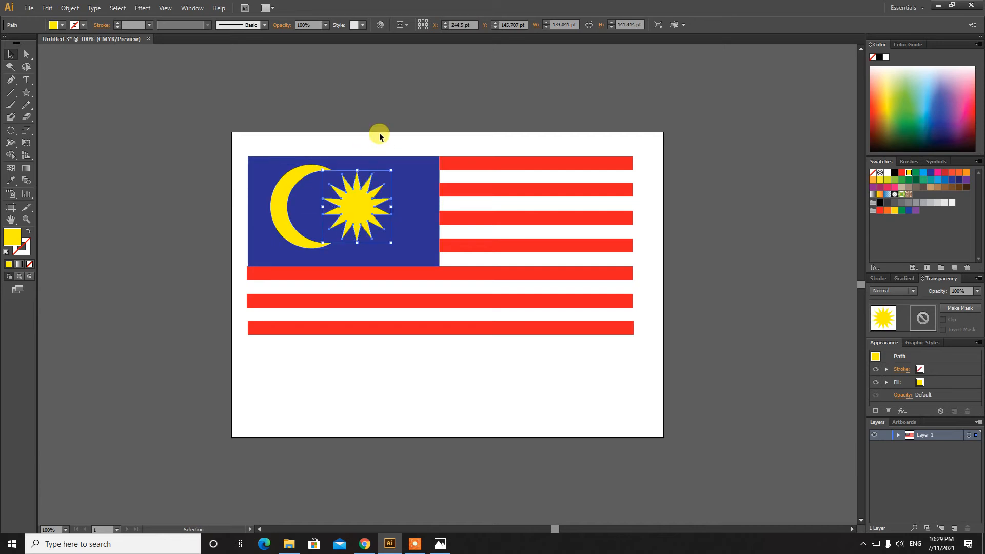
# Fine-tune the star's size and position next to the crescent with arrow-key nudges
pyautogui.click(380, 125)
pyautogui.click(359, 203)
pyautogui.press('Down')
pyautogui.press('Down')
pyautogui.press('Left')
pyautogui.press('Left')
pyautogui.press('Left')
pyautogui.press('Left')
pyautogui.press('Left')
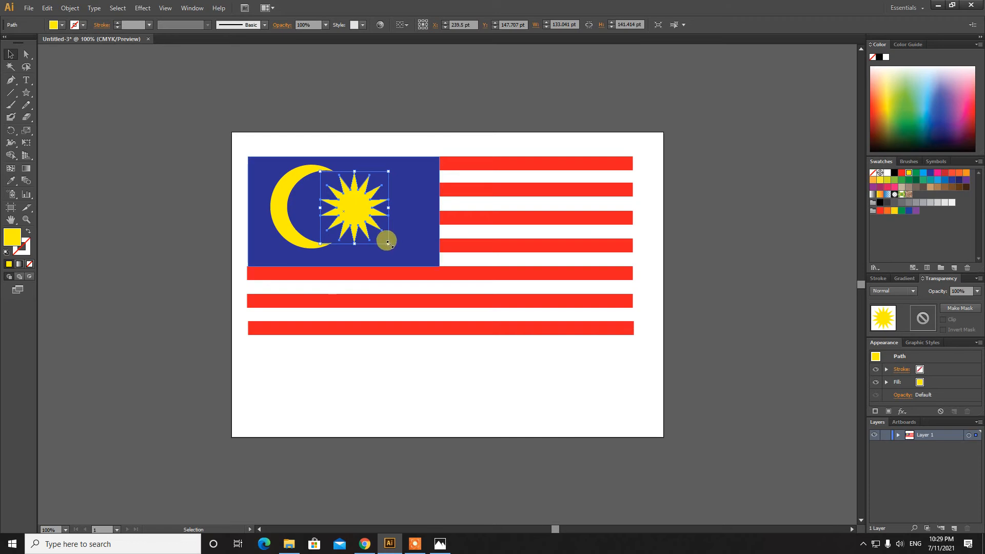
pyautogui.moveTo(390, 244); pyautogui.dragTo(360, 217)
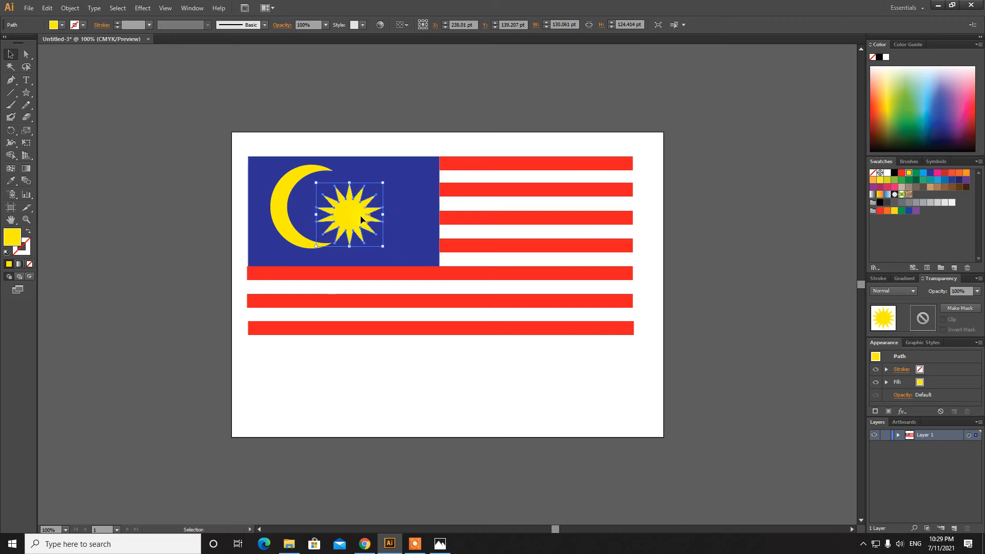
pyautogui.press('Up')
pyautogui.press('Up')
pyautogui.press('Up')
pyautogui.press('Up')
pyautogui.press('Up')
pyautogui.press('Up')
pyautogui.press('Up')
pyautogui.press('Up')
pyautogui.press('Up')
pyautogui.press('Up')
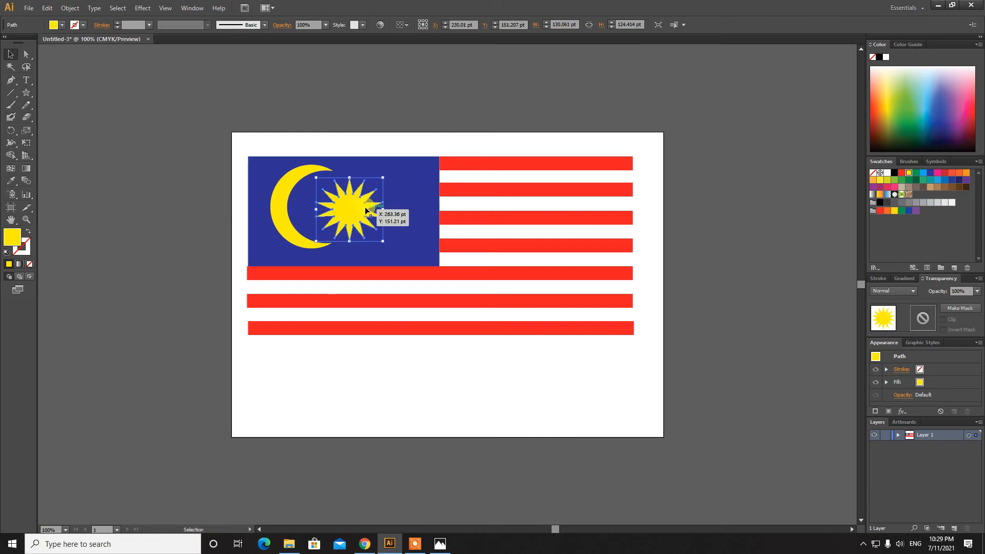
pyautogui.press('Up')
pyautogui.press('Up')
pyautogui.press('Up')
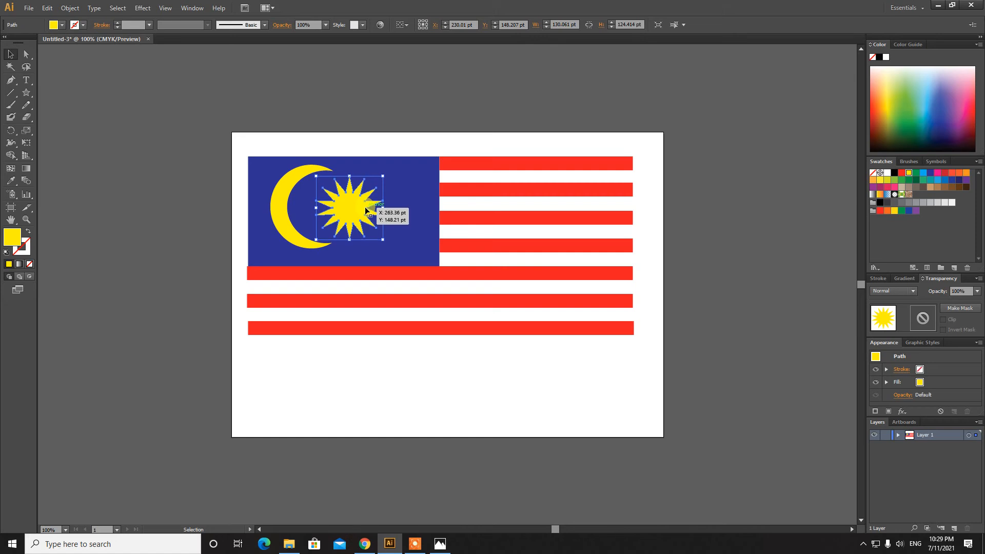
pyautogui.press('Left')
pyautogui.press('Left')
pyautogui.press('Left')
pyautogui.press('Left')
# Select the star and crescent together and nudge them right and down
pyautogui.click(402, 103)
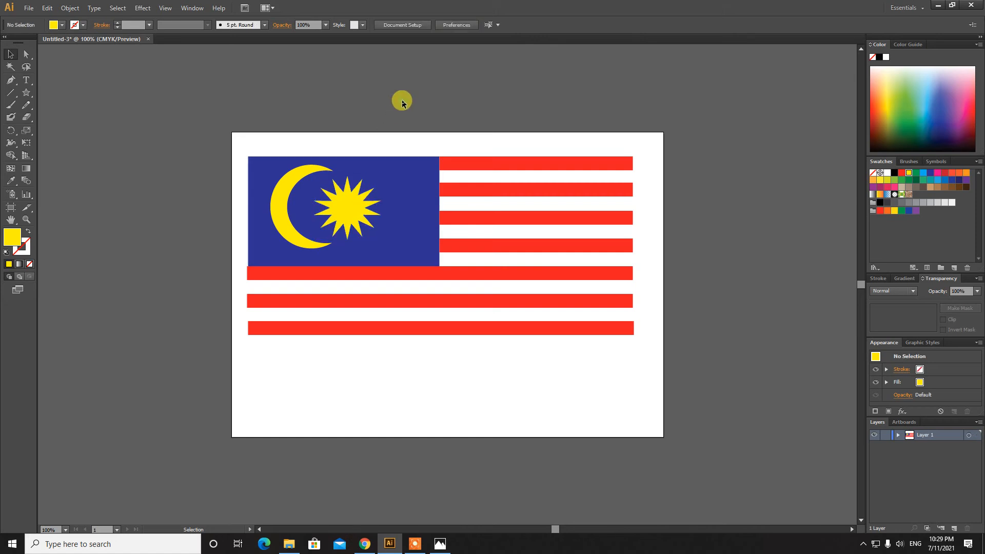
pyautogui.click(342, 210)
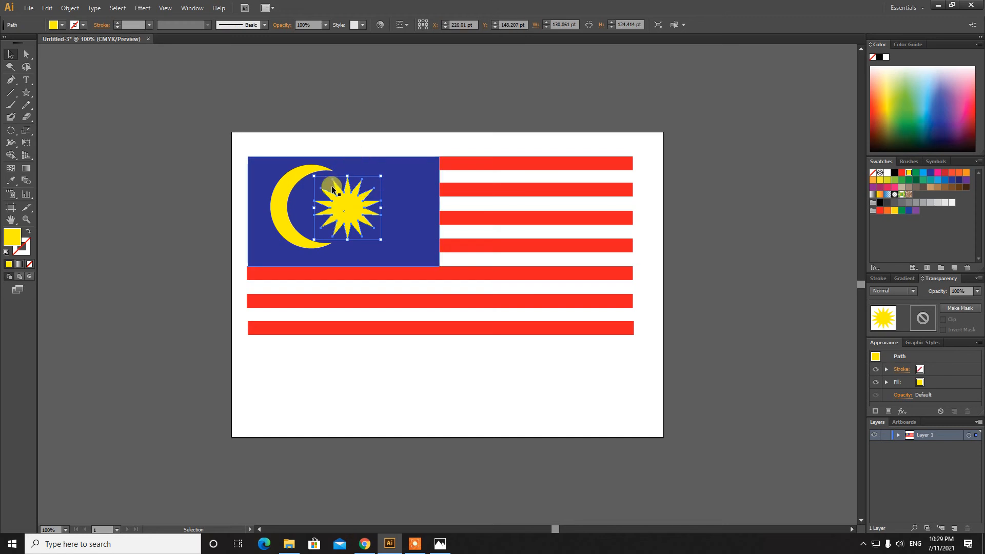
pyautogui.keyDown('shift'); pyautogui.click(275, 200); pyautogui.keyUp('shift')
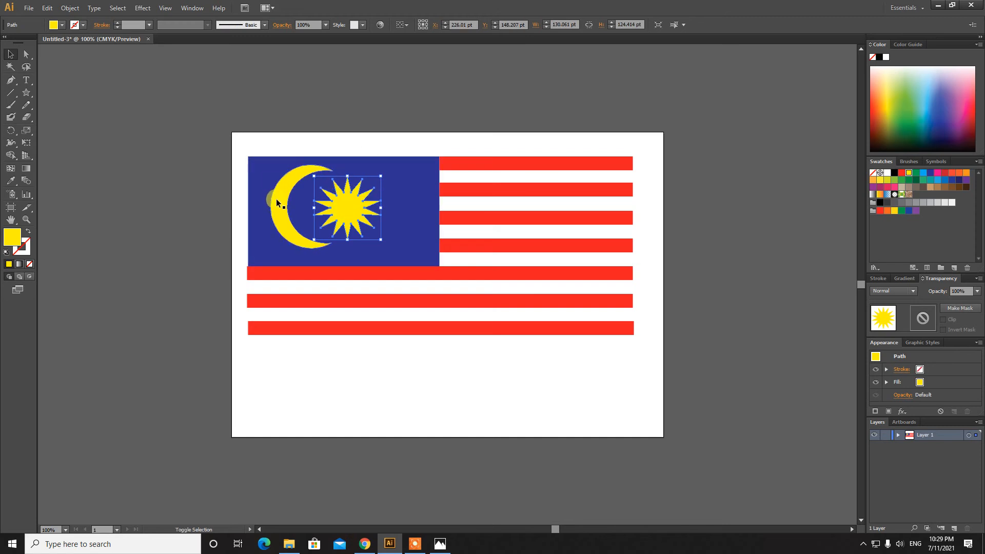
pyautogui.keyDown('shift'); pyautogui.click(283, 208); pyautogui.keyUp('shift')
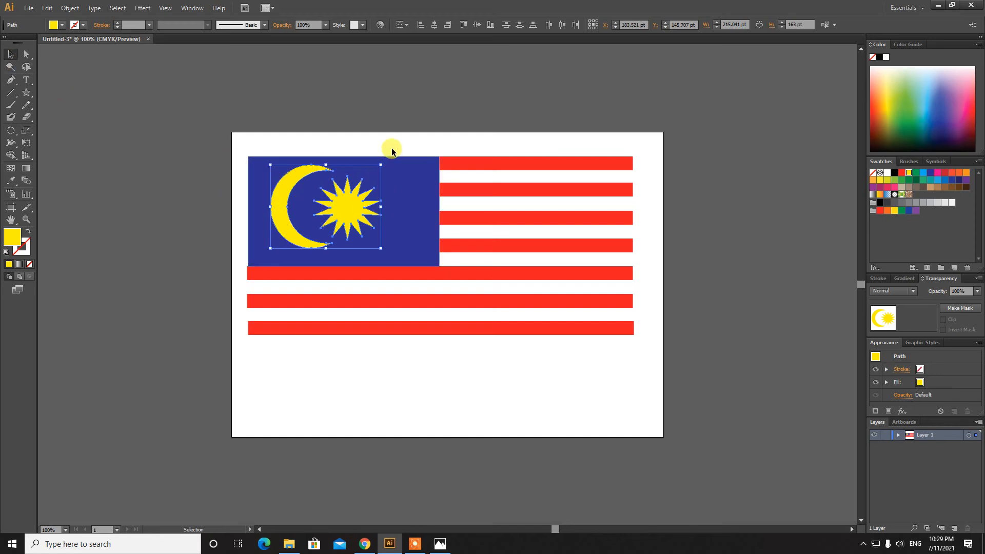
pyautogui.press('Right')
pyautogui.press('Right')
pyautogui.press('Right')
pyautogui.press('Right')
pyautogui.press('Right')
pyautogui.press('Right')
pyautogui.press('Right')
pyautogui.press('Right')
pyautogui.press('Right')
pyautogui.press('Right')
pyautogui.press('Right')
pyautogui.press('Right')
pyautogui.press('Right')
pyautogui.press('Right')
pyautogui.press('Right')
pyautogui.press('Right')
pyautogui.press('Right')
pyautogui.press('Right')
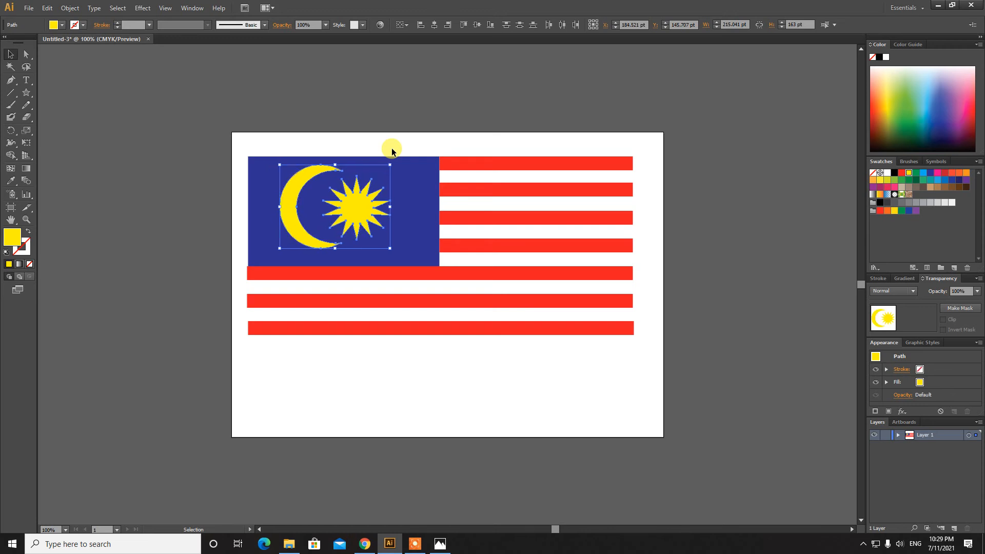
pyautogui.press('Right')
pyautogui.press('Right')
pyautogui.press('Right')
pyautogui.press('Right')
pyautogui.press('Right')
pyautogui.press('Down')
pyautogui.press('Down')
pyautogui.press('Down')
pyautogui.press('Down')
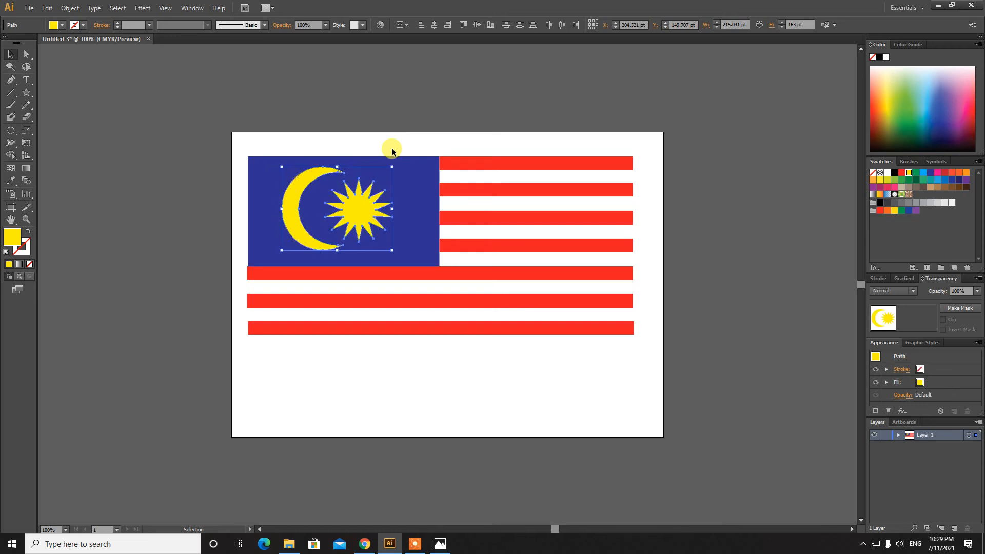
pyautogui.click(407, 123)
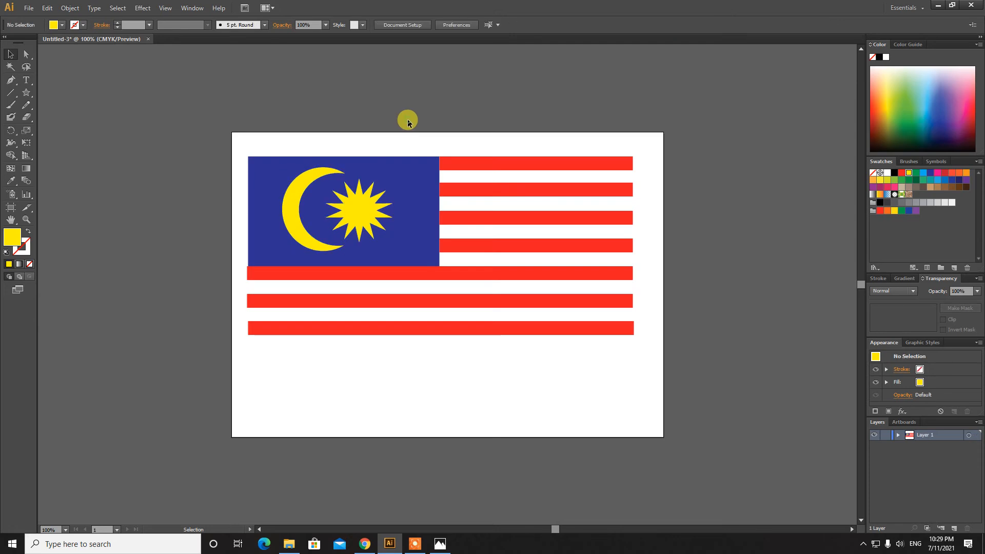
# Compare the emblem's placement against the reference flag photo
pyautogui.click(449, 545)
pyautogui.click(450, 545)
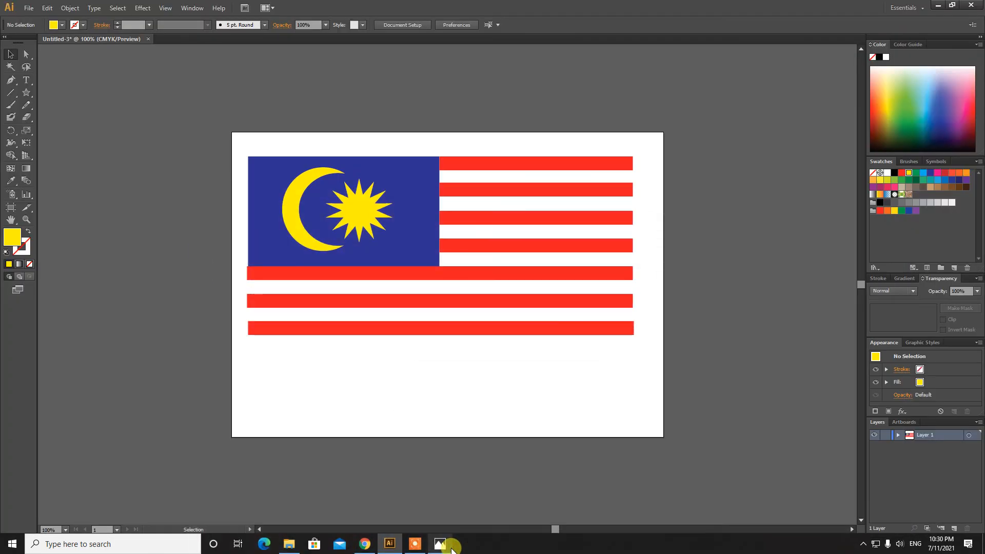
pyautogui.click(451, 547)
pyautogui.click(452, 547)
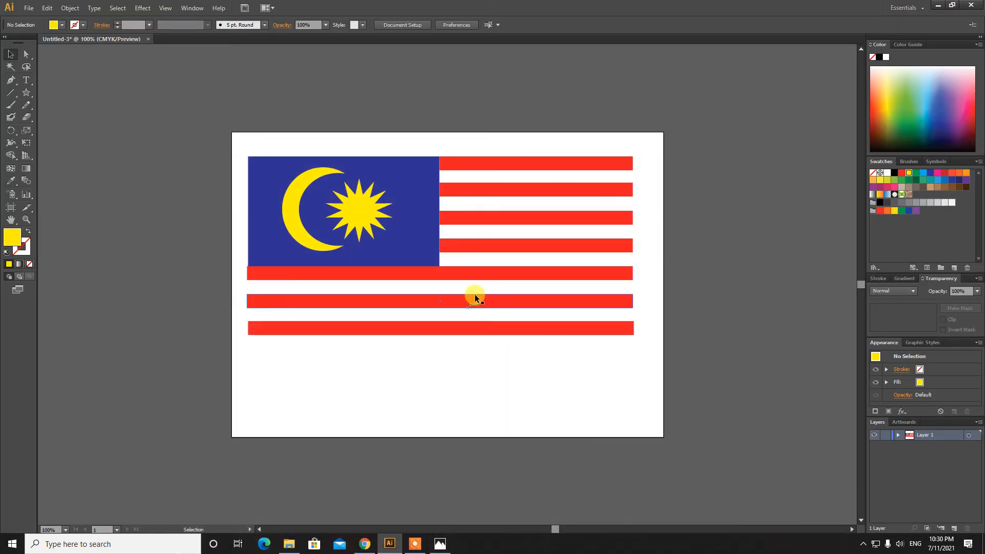
pyautogui.click(482, 165)
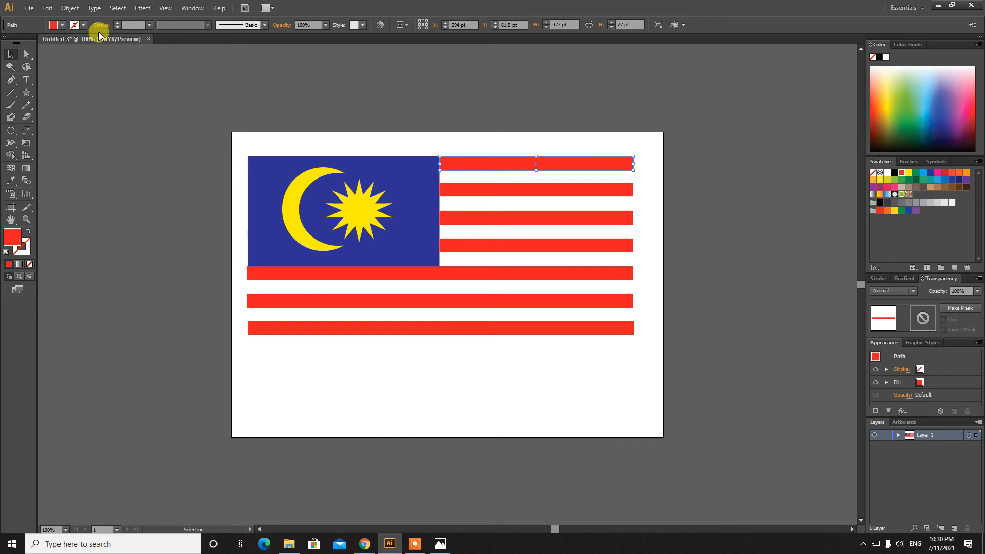
# Paste a white copy of the top red stripe into the gap below it
pyautogui.click(46, 8)
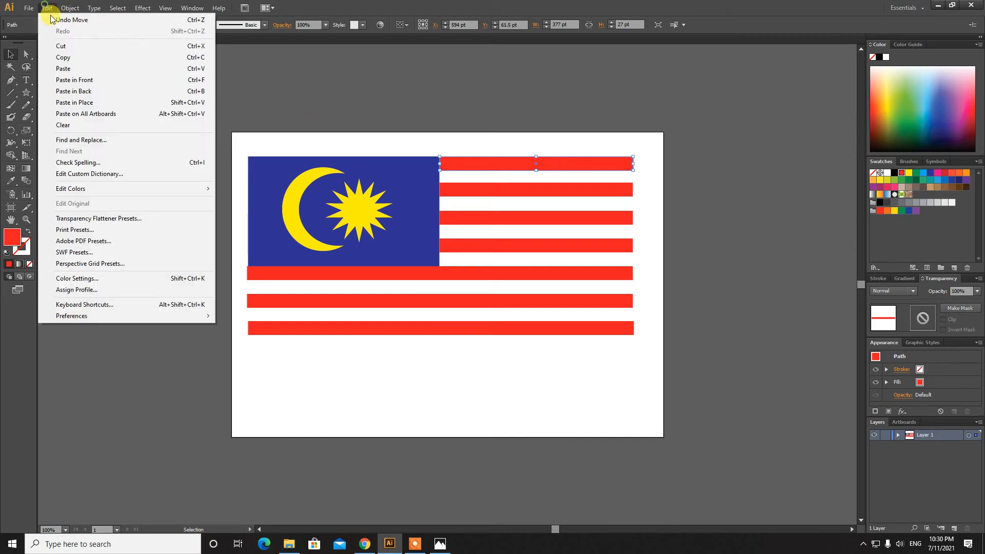
pyautogui.click(61, 61)
pyautogui.click(46, 7)
pyautogui.click(63, 68)
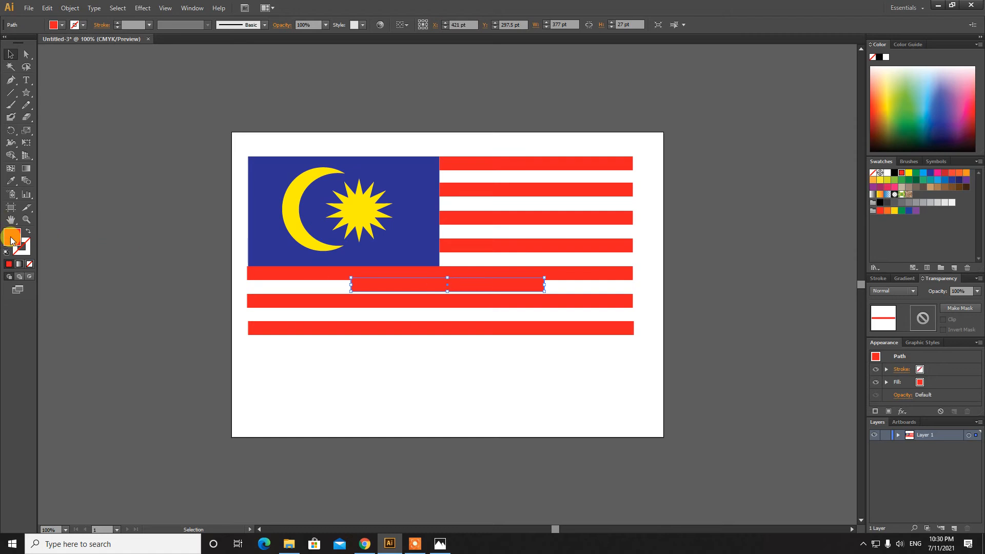
pyautogui.click(886, 176)
pyautogui.moveTo(498, 286); pyautogui.dragTo(587, 179)
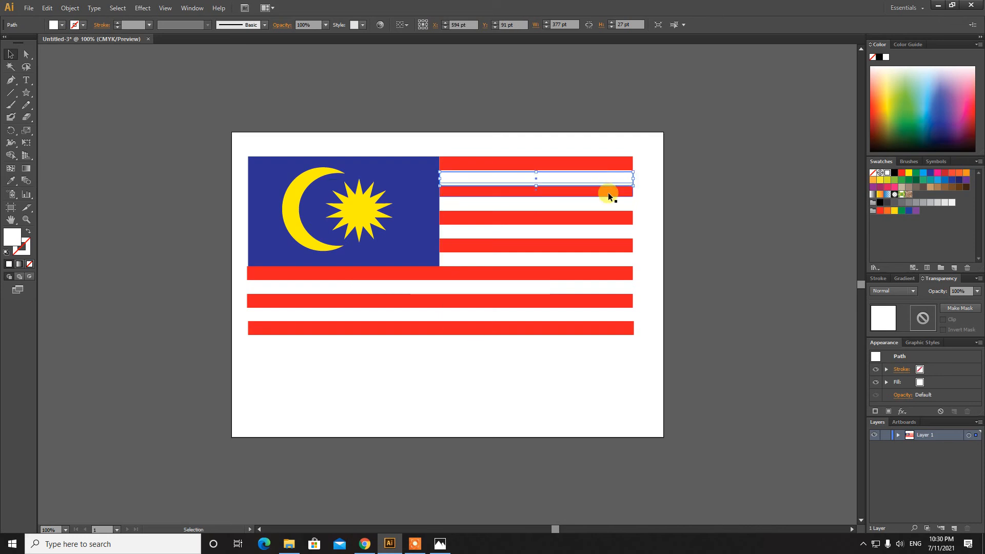
pyautogui.press('Up')
pyautogui.press('Up')
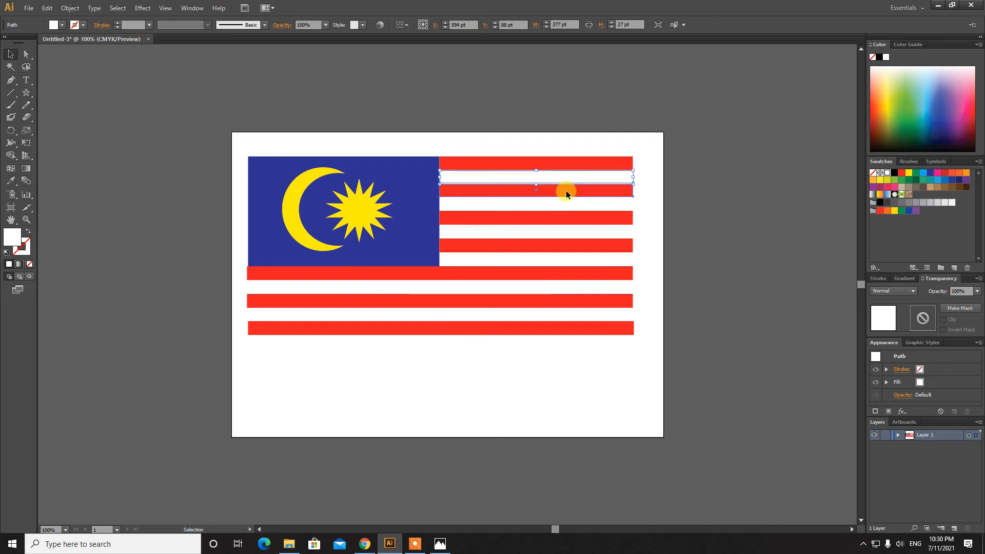
# Realign the second red stripe beneath the white stripe with small nudges
pyautogui.moveTo(565, 193); pyautogui.dragTo(568, 193)
pyautogui.press('Down')
pyautogui.press('Down')
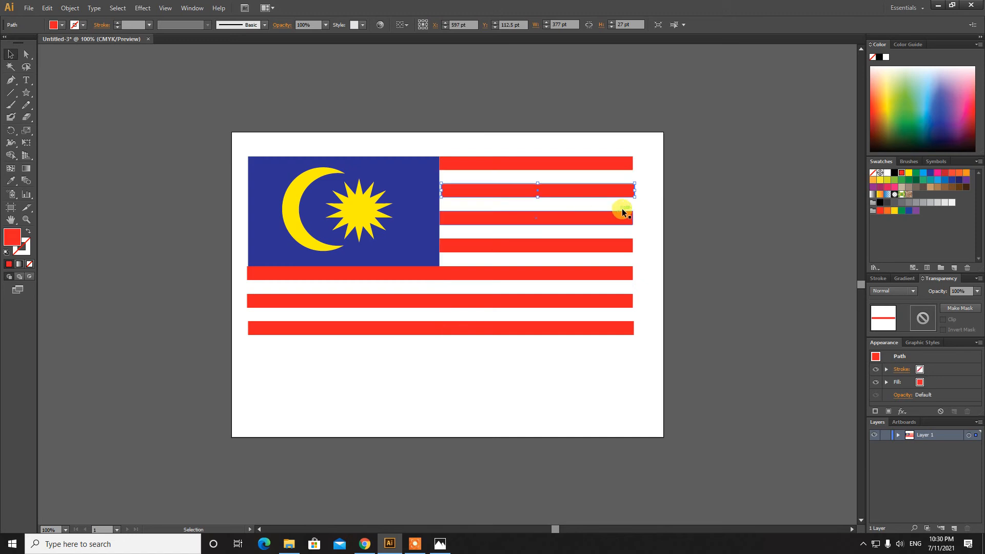
pyautogui.press('Up')
pyautogui.press('Up')
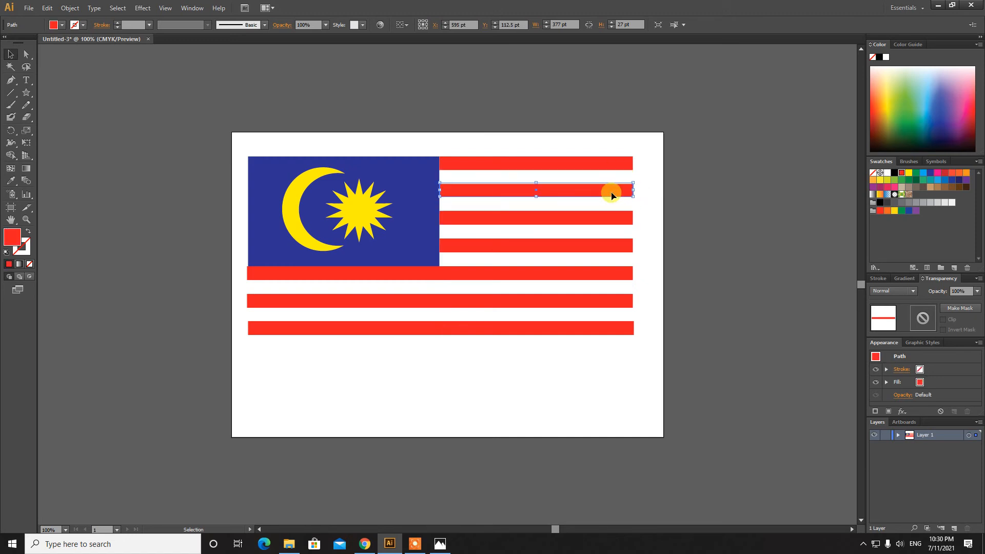
pyautogui.press('Left')
pyautogui.click(621, 177)
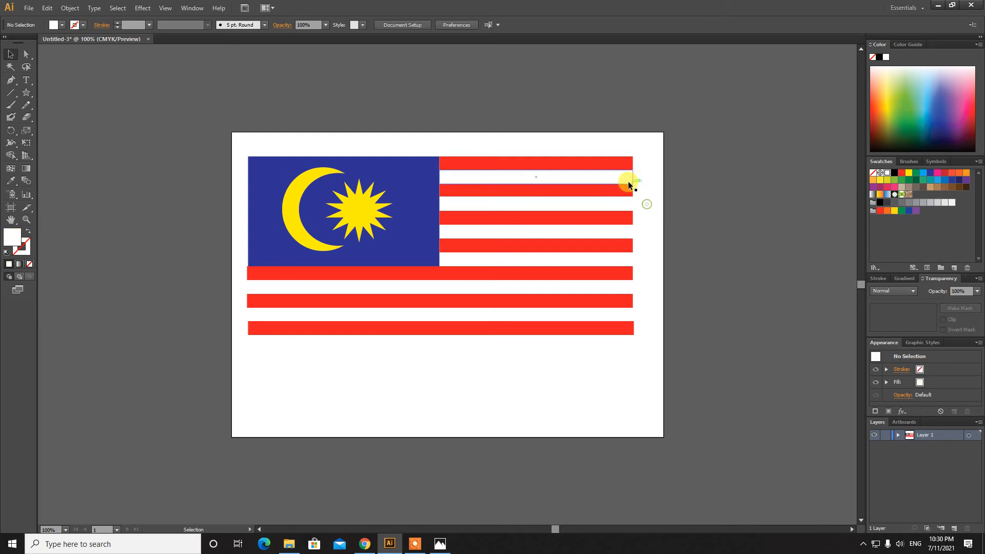
pyautogui.click(621, 189)
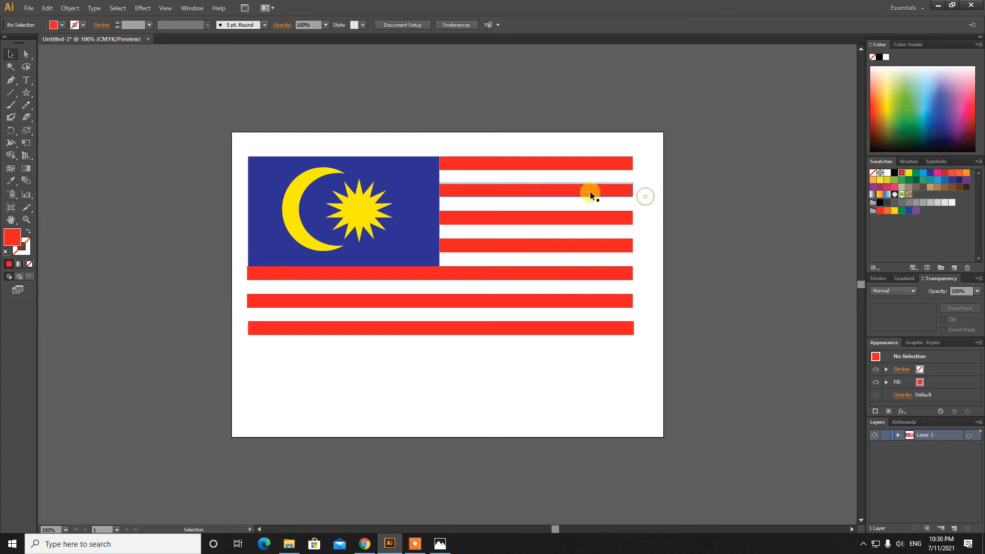
pyautogui.click(584, 179)
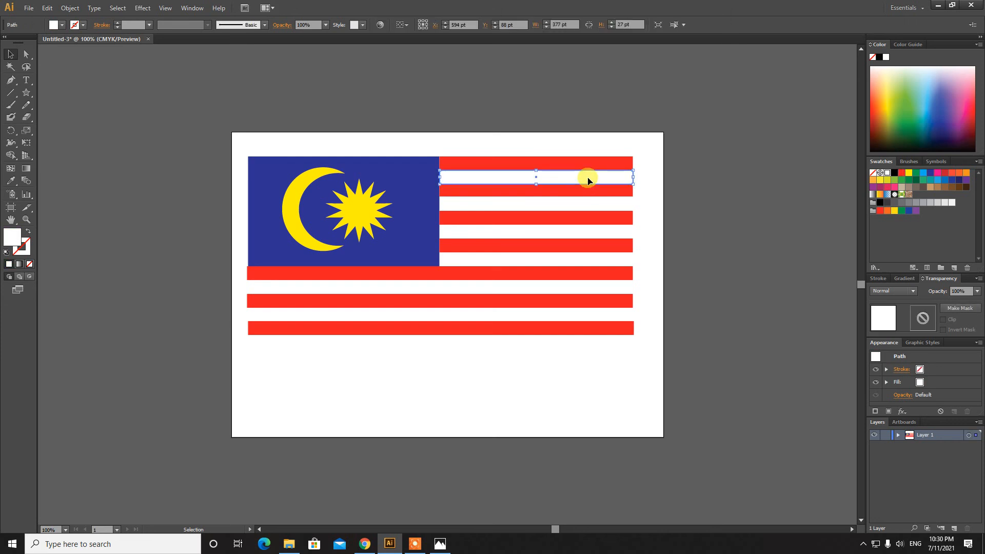
# Paste another stripe, make it white with no outline, and place it in the next gap
pyautogui.click(56, 10)
pyautogui.click(61, 68)
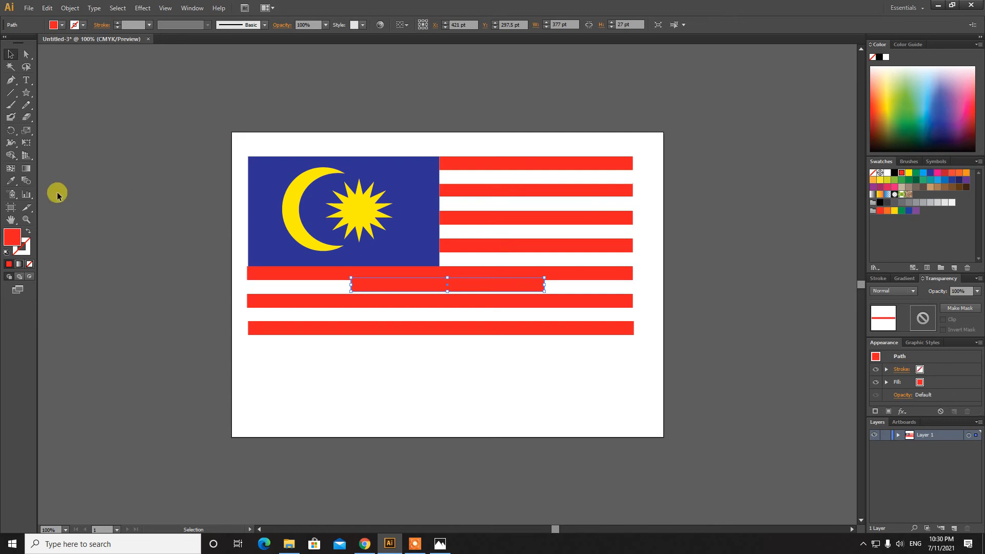
pyautogui.moveTo(10, 238); pyautogui.dragTo(22, 248)
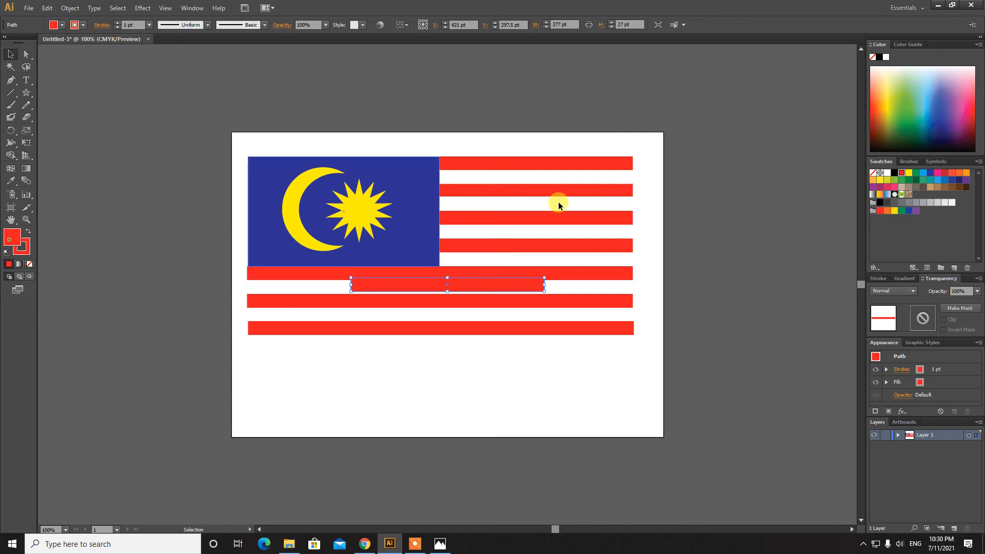
pyautogui.click(887, 173)
pyautogui.moveTo(483, 285); pyautogui.dragTo(572, 202)
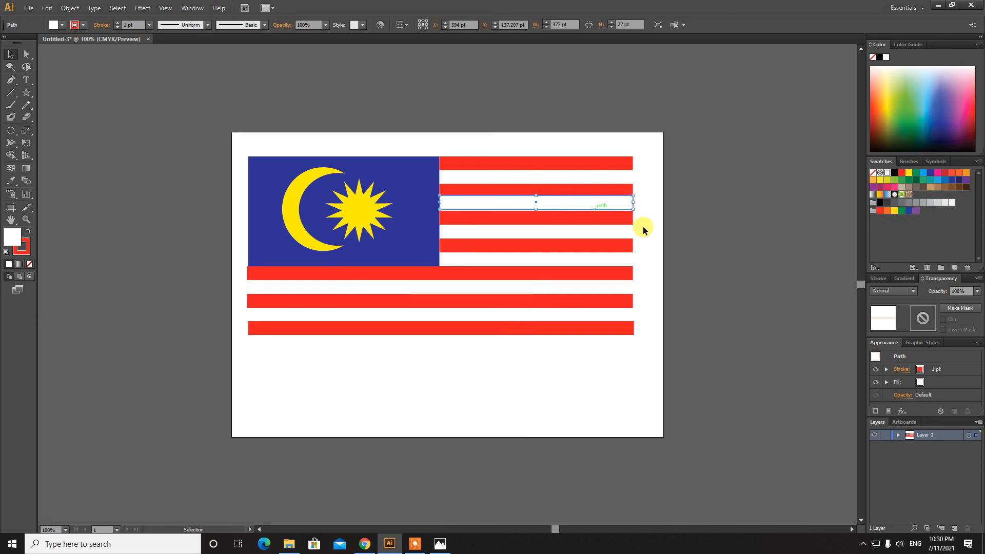
pyautogui.click(662, 231)
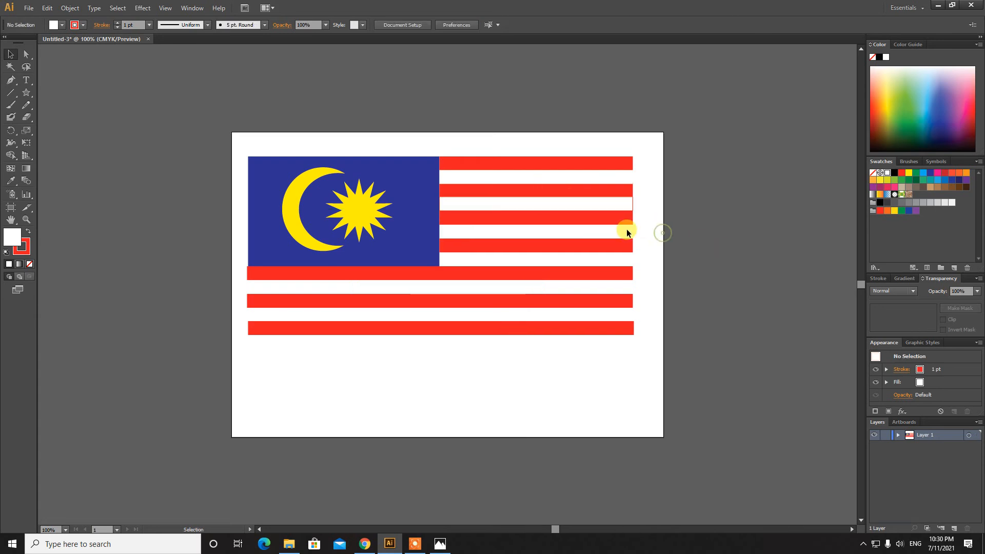
pyautogui.click(626, 204)
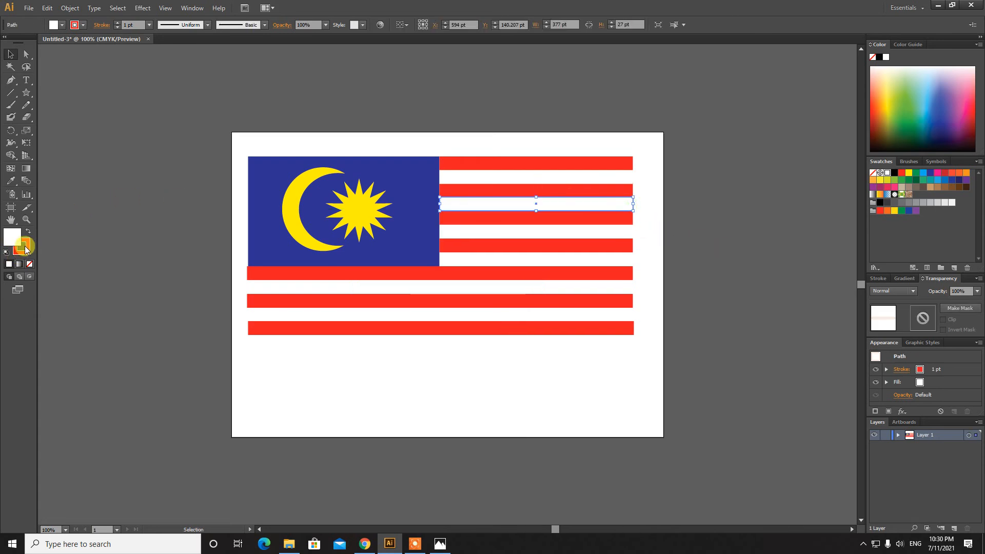
pyautogui.click(29, 264)
pyautogui.moveTo(547, 204)
pyautogui.mouseDown()
pyautogui.moveTo(552, 189)
pyautogui.moveTo(585, 177)
pyautogui.mouseUp()
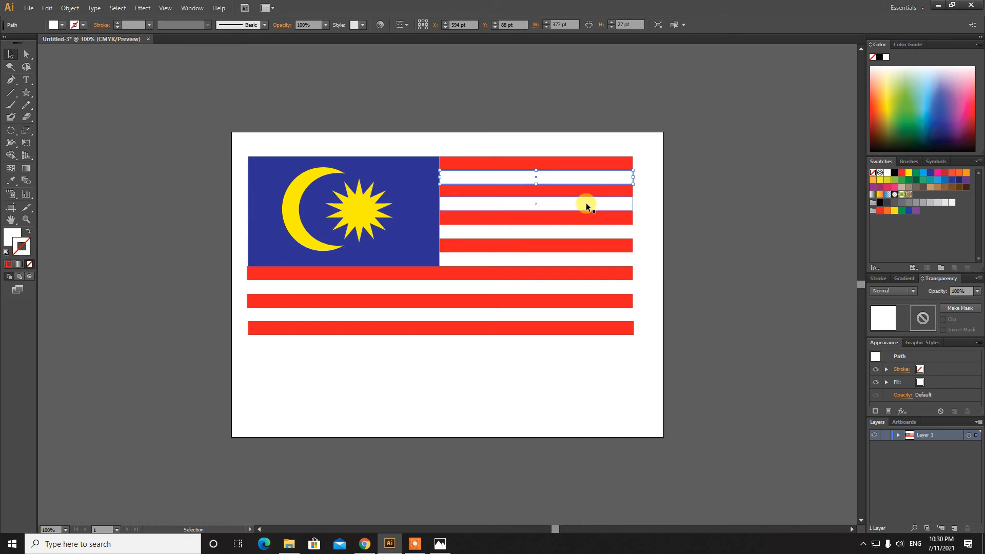
pyautogui.hotkey('ctrl', 'z')
# Duplicate the white stripe and move the copy into the next gap down
pyautogui.click(46, 8)
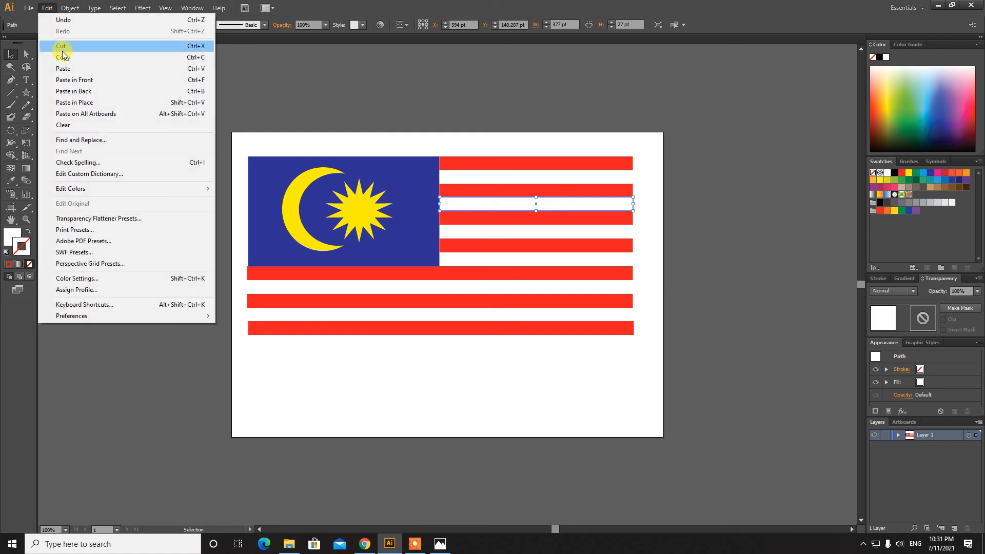
pyautogui.click(63, 57)
pyautogui.click(46, 8)
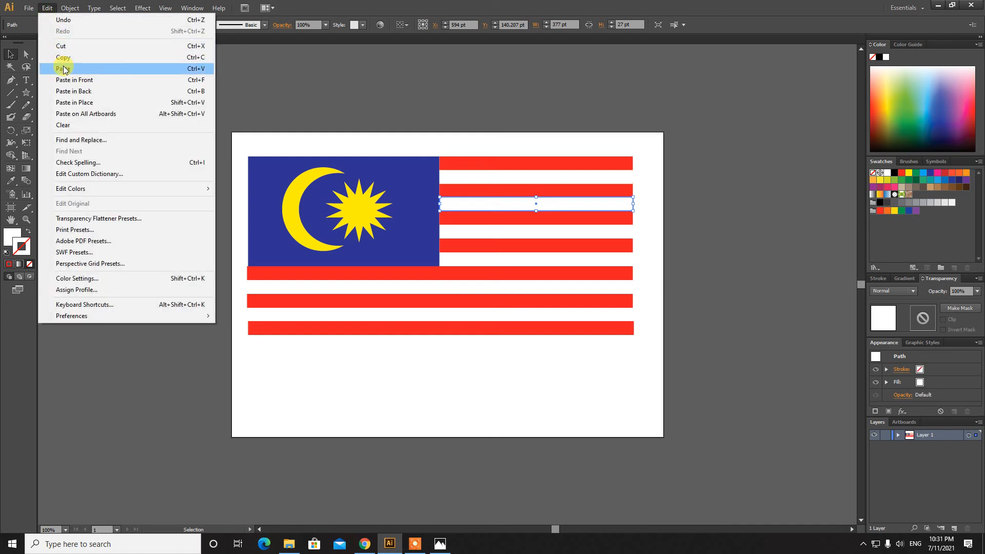
pyautogui.click(63, 69)
pyautogui.moveTo(497, 287); pyautogui.dragTo(587, 235)
# Paste a copy of the white stripe into the last gap beside the canton
pyautogui.click(636, 193)
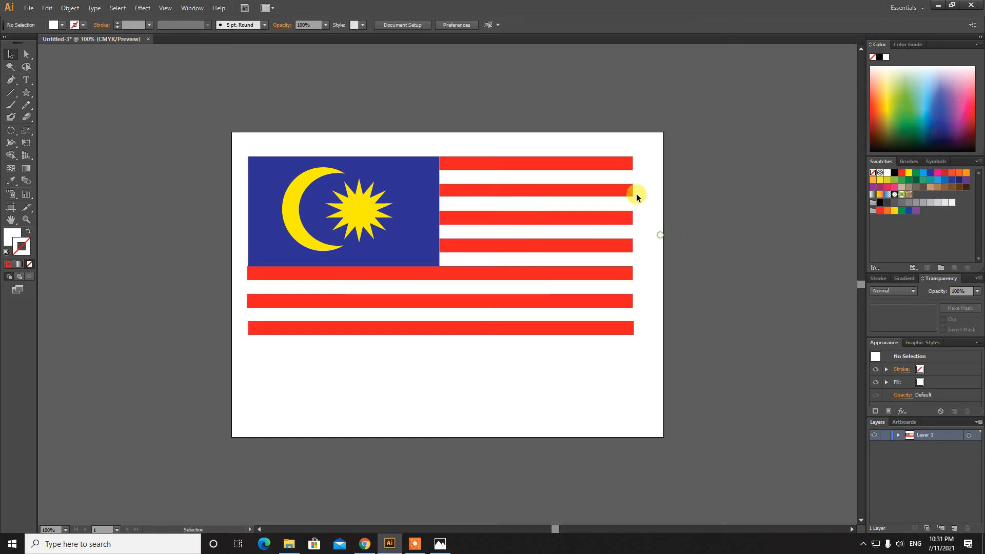
pyautogui.click(601, 232)
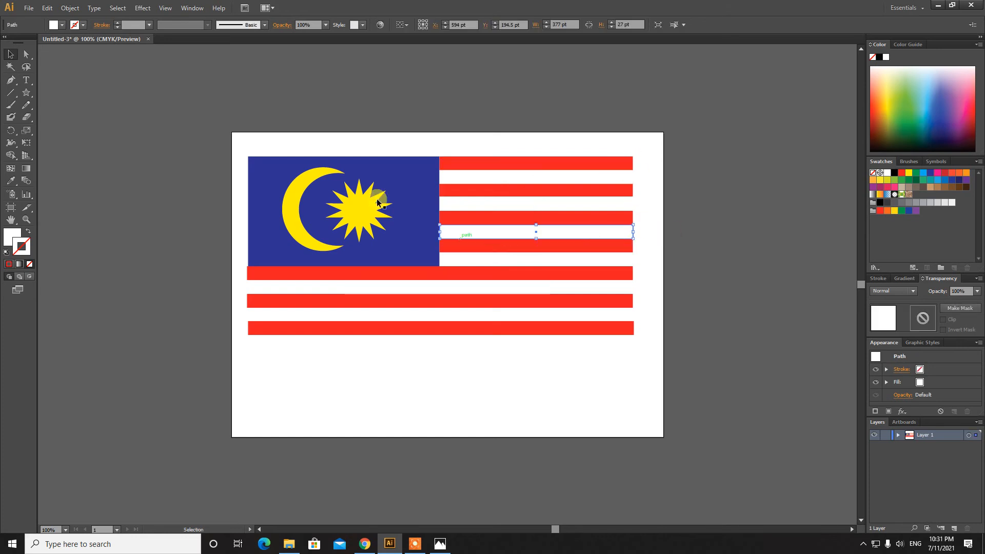
pyautogui.click(46, 9)
pyautogui.click(63, 68)
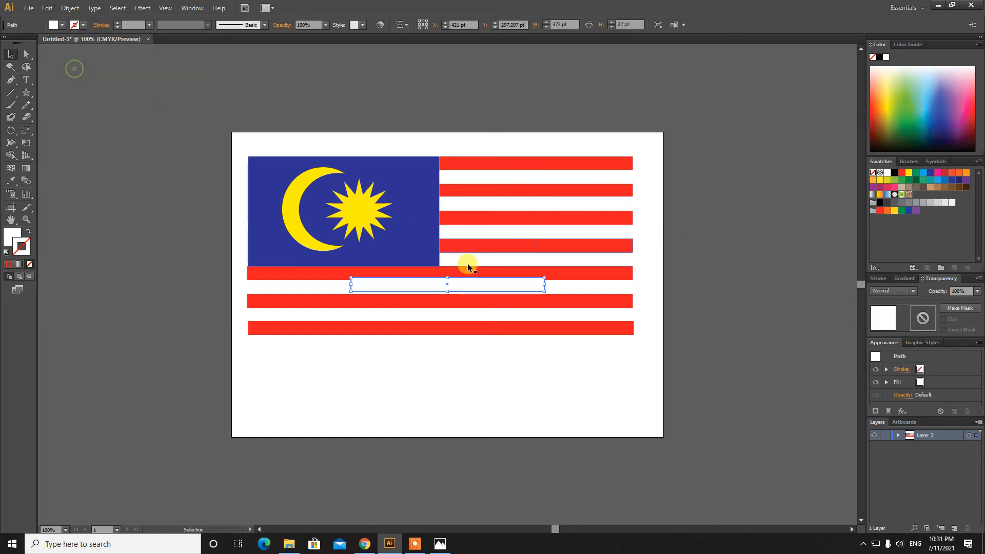
pyautogui.moveTo(477, 283); pyautogui.dragTo(568, 261)
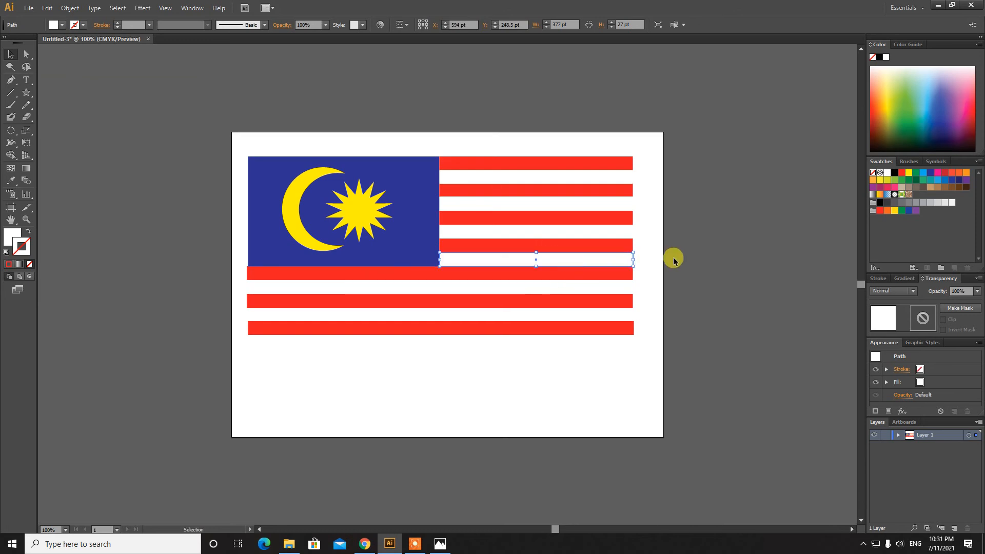
# Duplicate that stripe to the flag's left edge and stretch it to the full 754 pt width
pyautogui.click(666, 259)
pyautogui.click(491, 257)
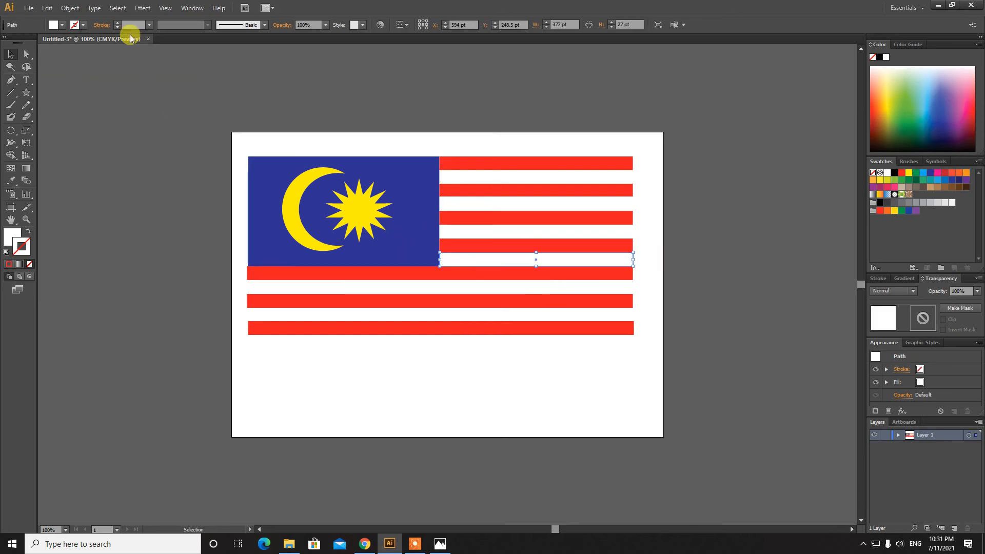
pyautogui.click(49, 8)
pyautogui.click(64, 62)
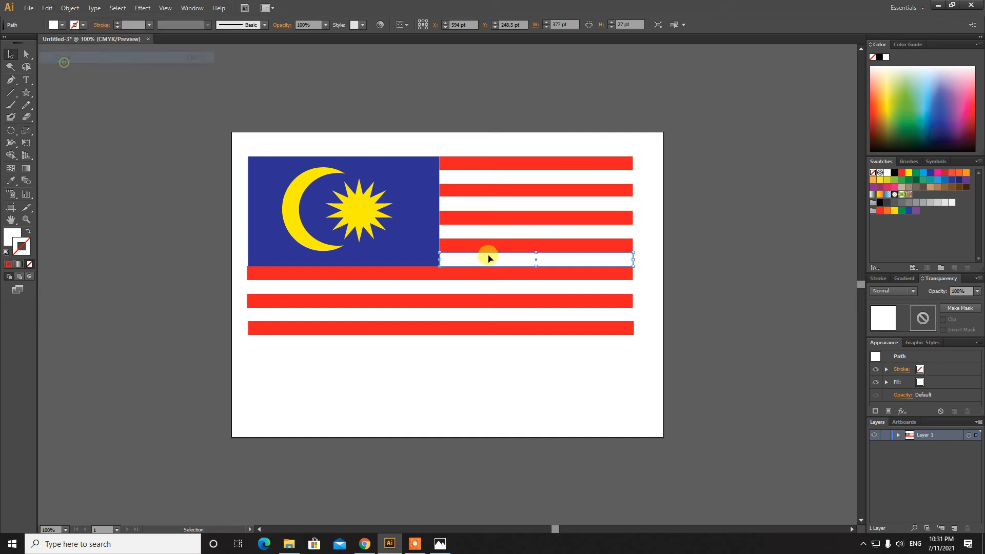
pyautogui.click(47, 7)
pyautogui.click(70, 80)
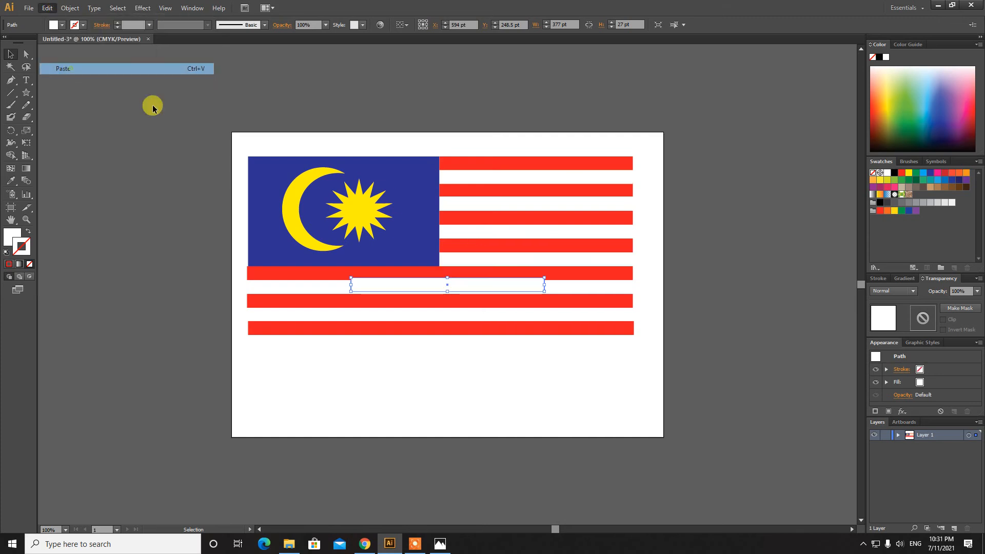
pyautogui.moveTo(462, 286); pyautogui.dragTo(354, 286)
pyautogui.moveTo(441, 285); pyautogui.dragTo(635, 285)
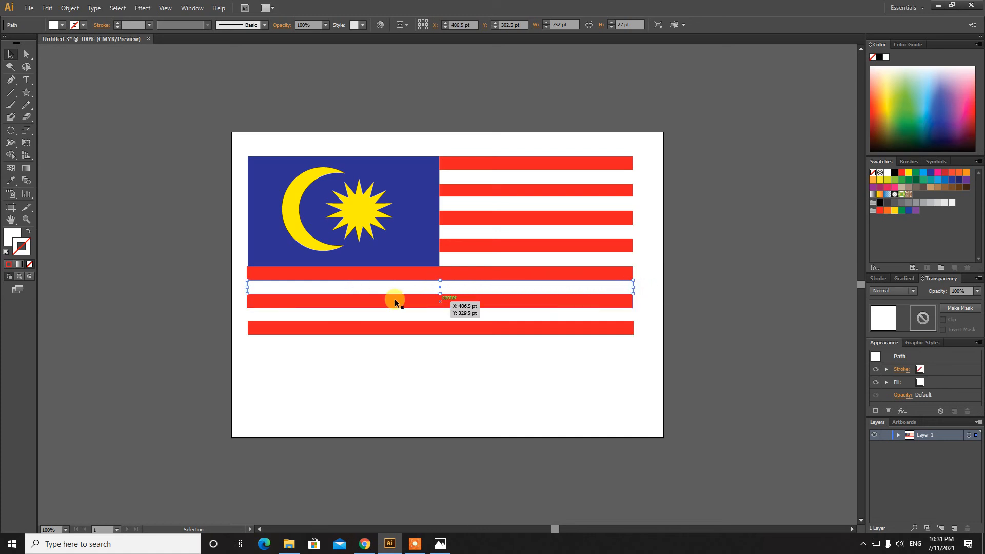
# Add another full-width white stripe between the lower red stripes
pyautogui.click(47, 8)
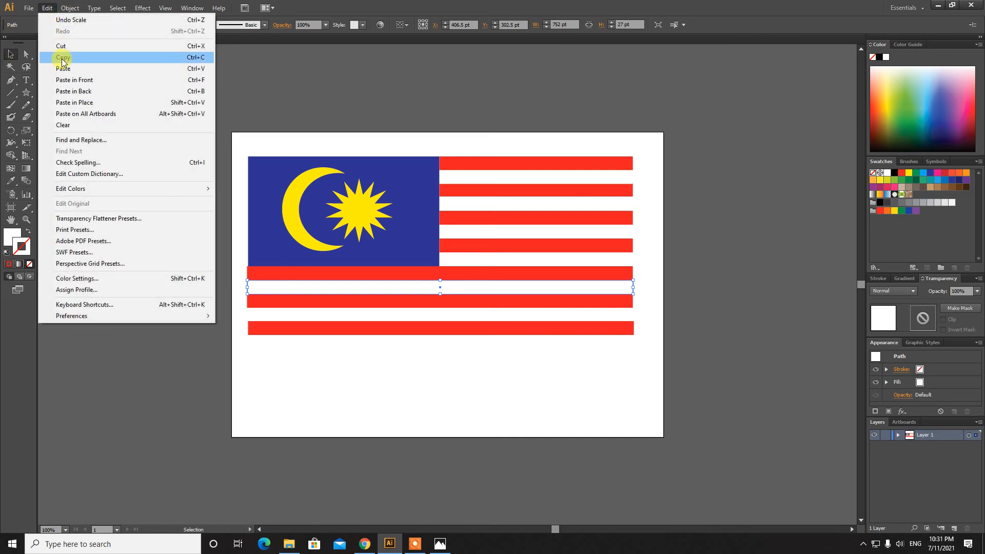
pyautogui.click(66, 69)
pyautogui.moveTo(413, 290); pyautogui.dragTo(311, 322)
pyautogui.moveTo(440, 314); pyautogui.dragTo(634, 322)
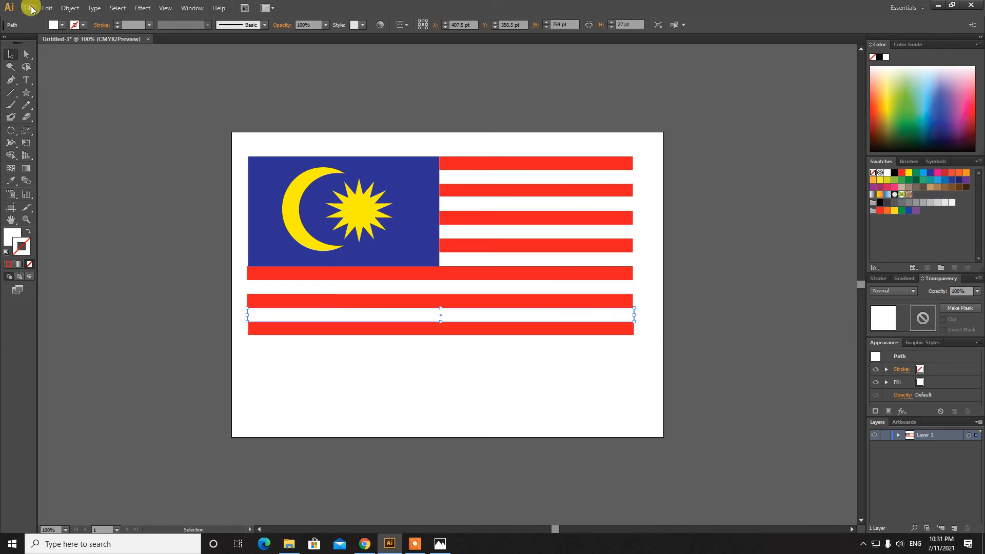
# Place a final white stripe beneath the bottom red stripe, then marquee-select all flag objects
pyautogui.click(47, 7)
pyautogui.click(71, 59)
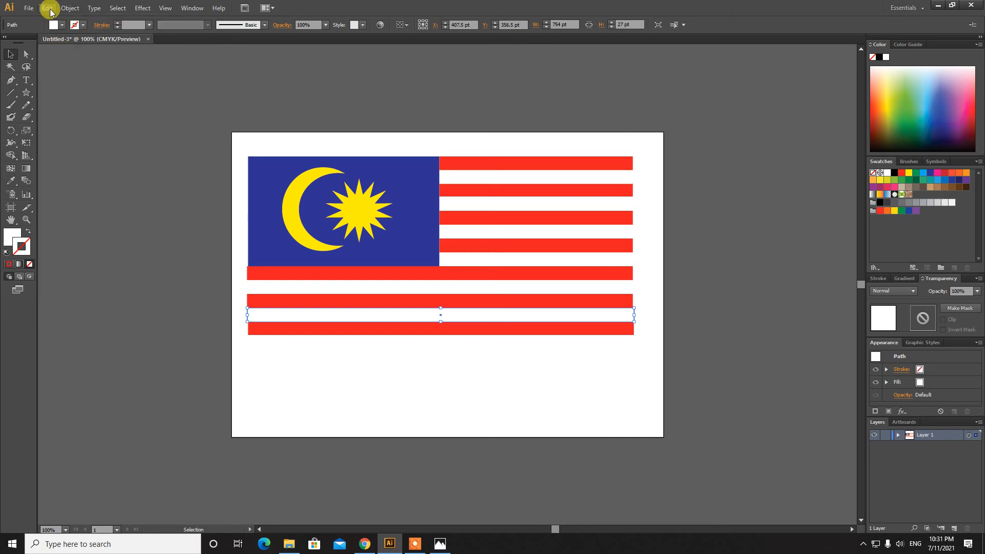
pyautogui.click(46, 8)
pyautogui.click(65, 68)
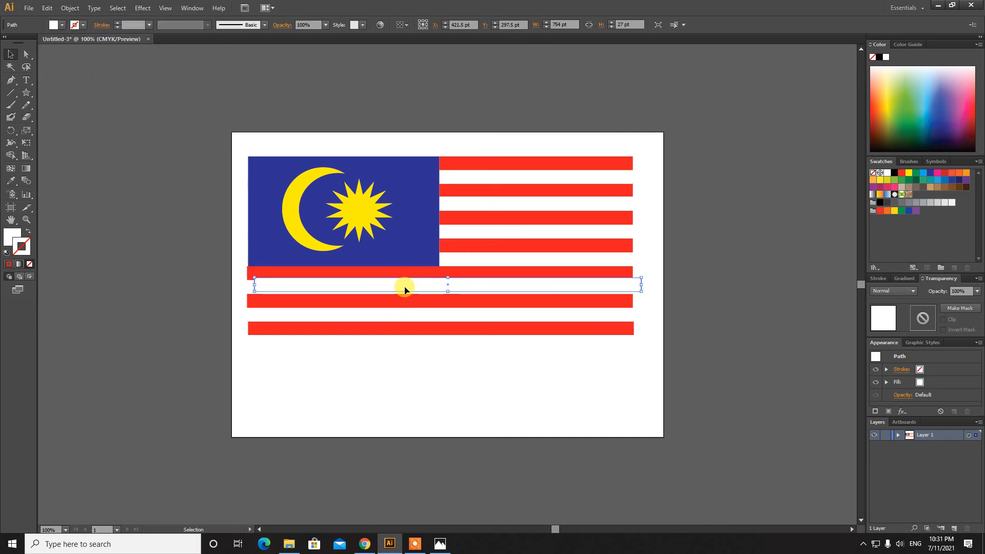
pyautogui.moveTo(404, 289); pyautogui.dragTo(399, 349)
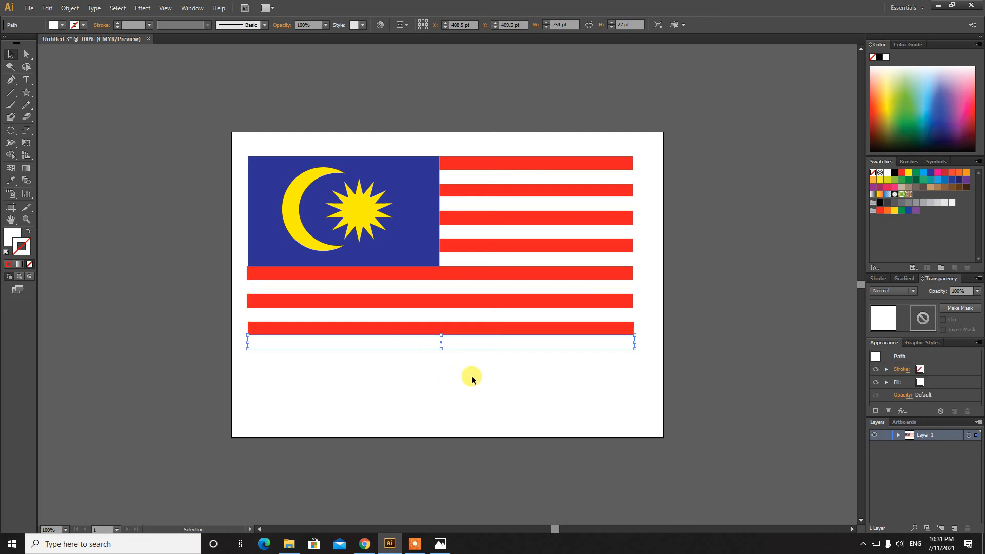
pyautogui.click(495, 373)
pyautogui.click(564, 343)
pyautogui.click(583, 359)
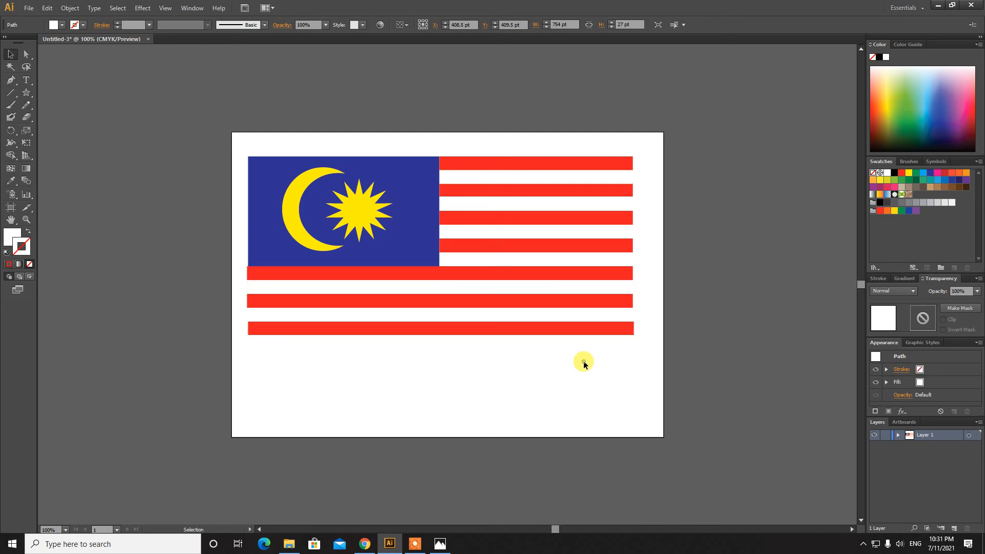
pyautogui.moveTo(602, 384); pyautogui.dragTo(304, 131)
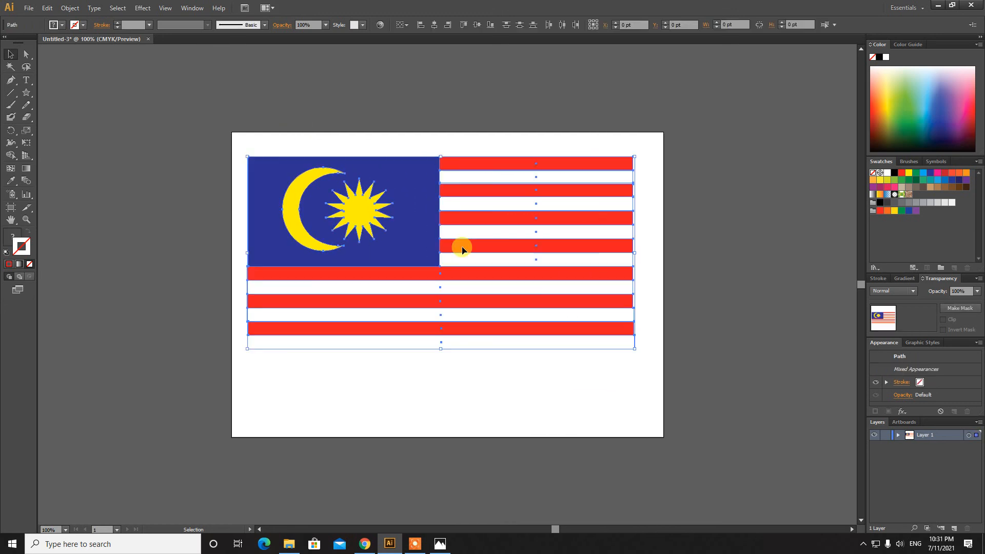
# Marquee-select the canton, crescent, star and all stripes and group them into one 755 × 375 pt object
pyautogui.click(607, 391)
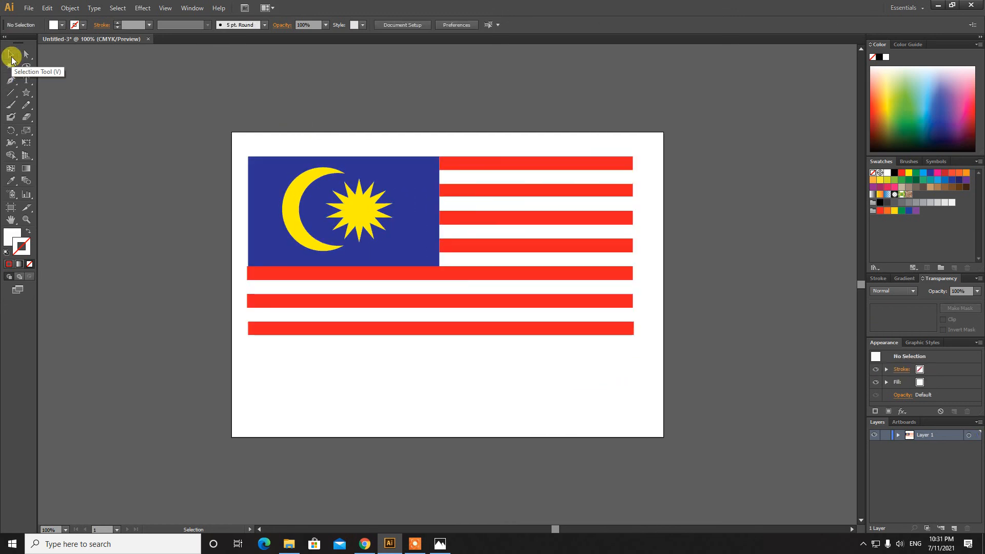
pyautogui.moveTo(606, 400); pyautogui.dragTo(250, 128)
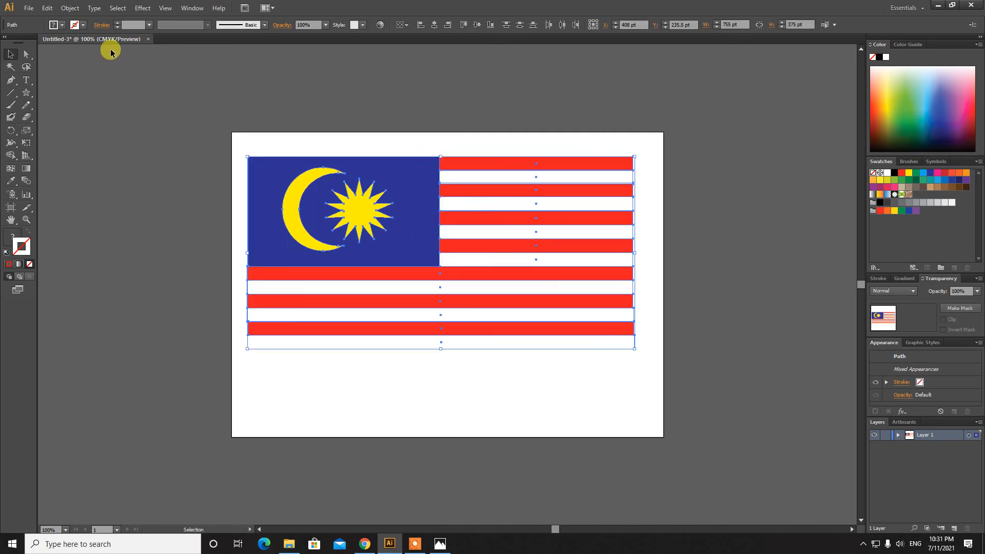
pyautogui.click(73, 8)
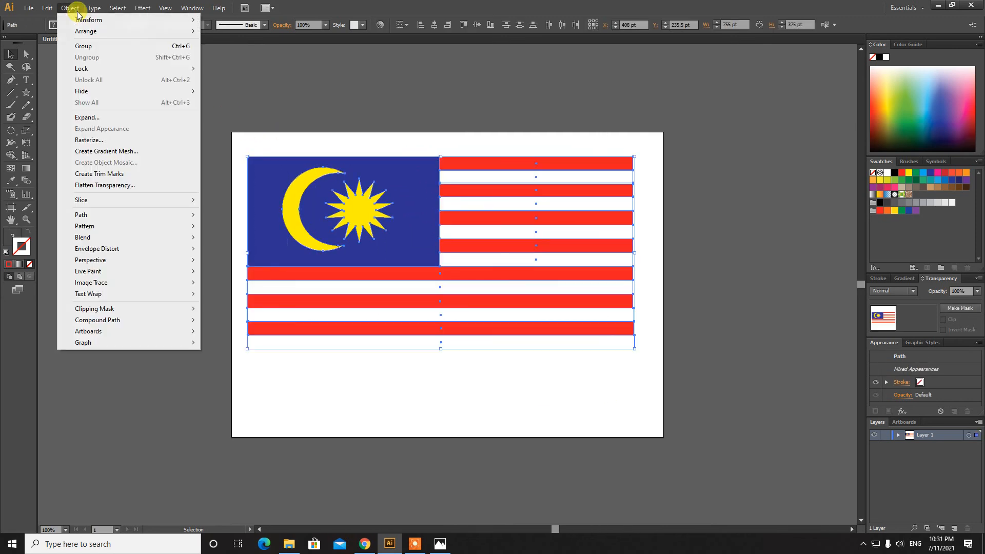
pyautogui.click(84, 48)
pyautogui.click(326, 330)
pyautogui.click(392, 389)
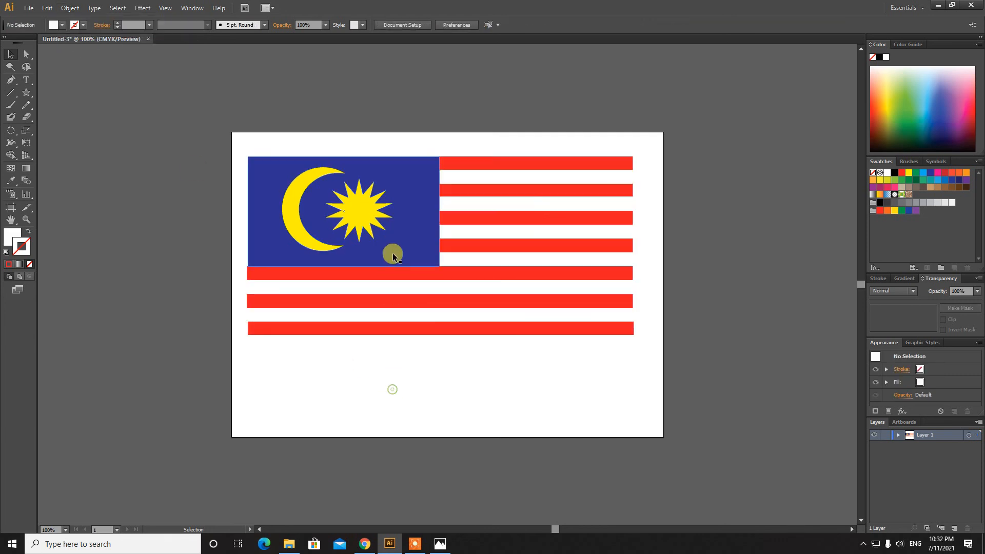
pyautogui.click(396, 235)
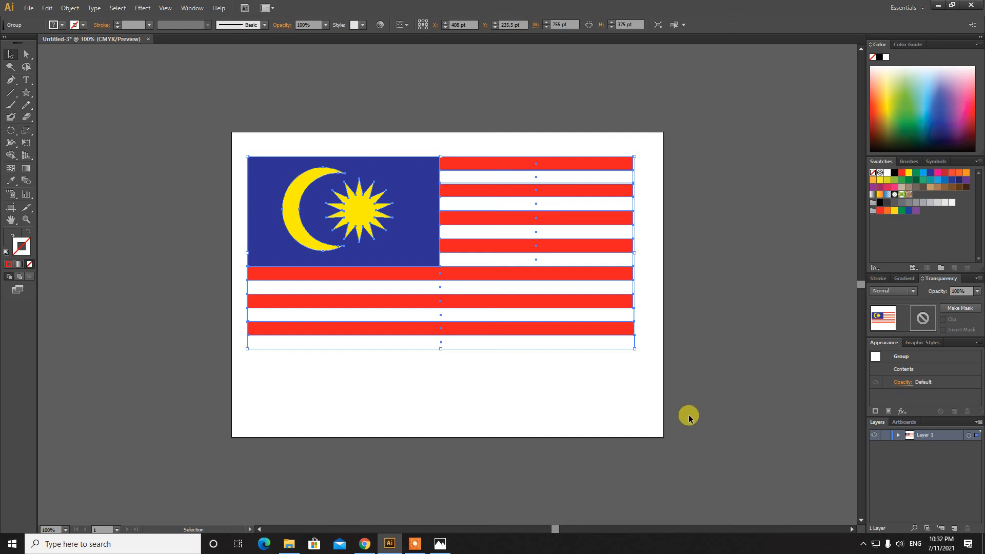
pyautogui.moveTo(665, 414); pyautogui.dragTo(213, 136)
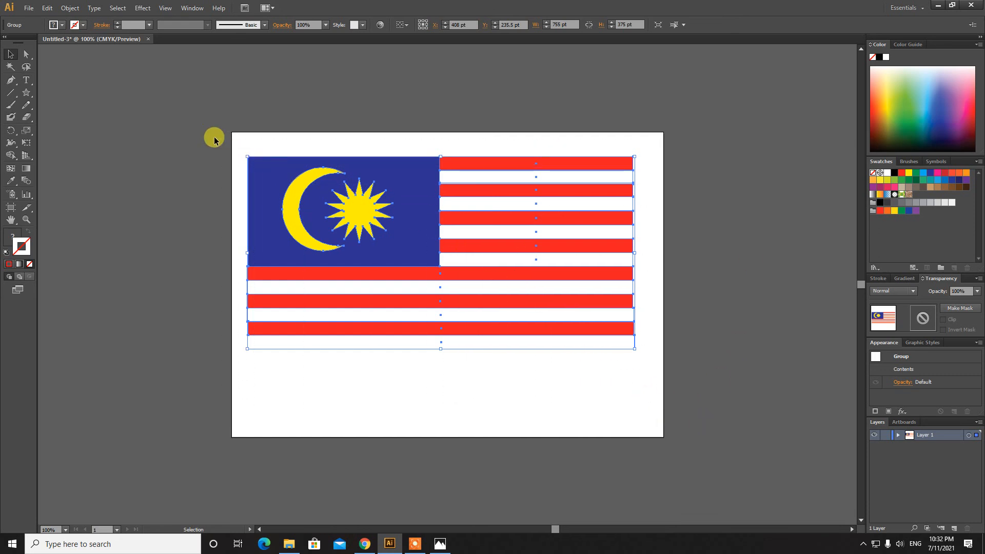
pyautogui.click(70, 9)
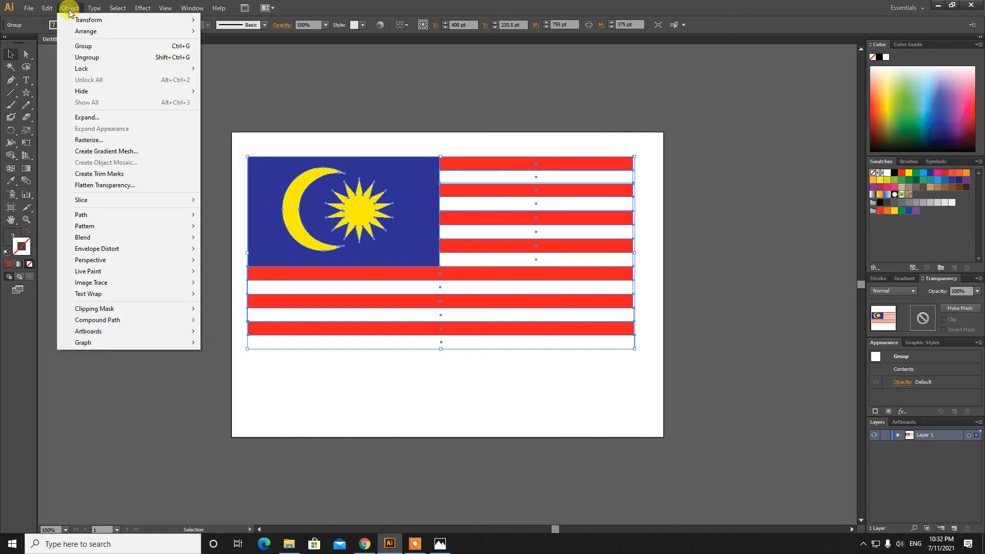
pyautogui.click(83, 46)
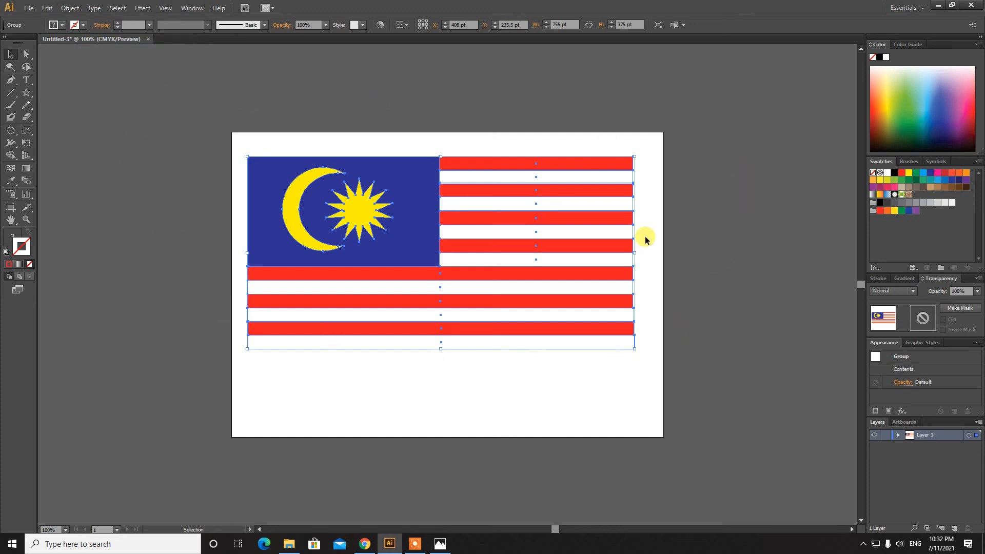
pyautogui.click(221, 102)
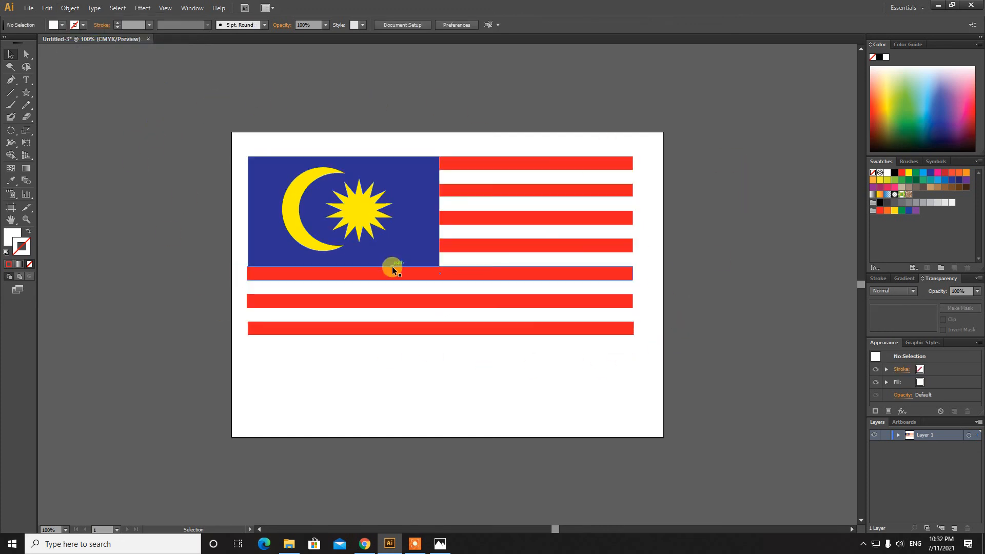
pyautogui.click(377, 228)
# Apply a Drop Shadow effect with 75% opacity, 7 pt offsets and 5 pt blur
pyautogui.click(143, 7)
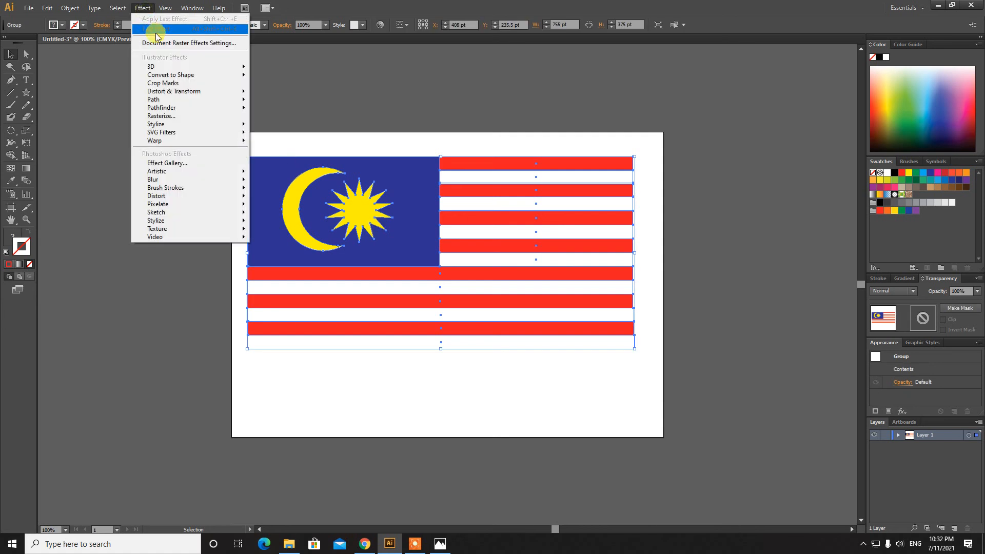
pyautogui.moveTo(201, 132)
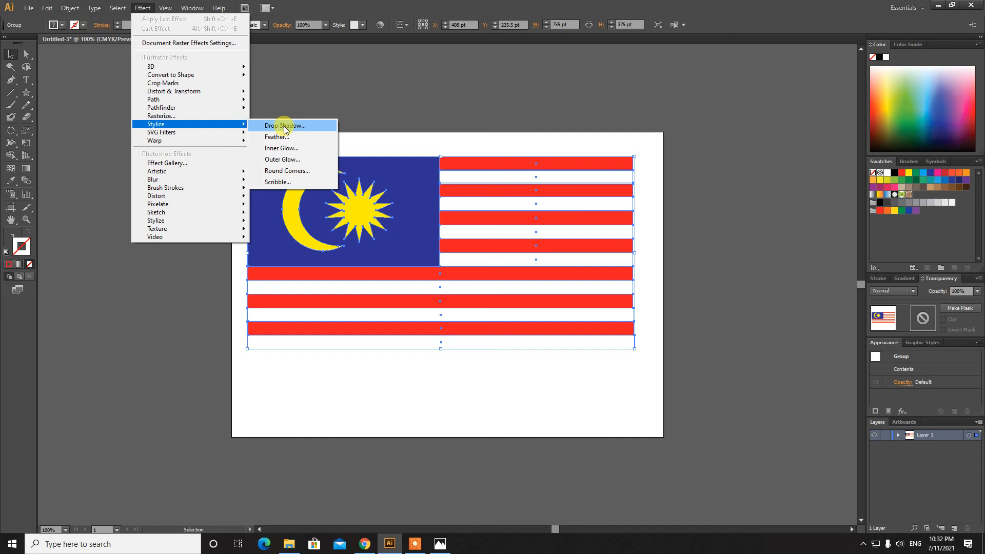
pyautogui.click(285, 126)
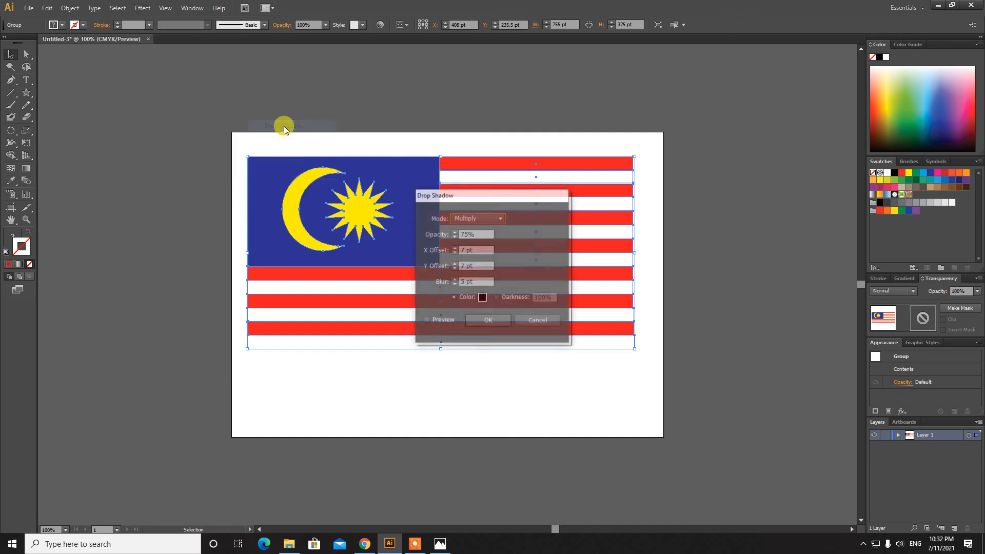
pyautogui.moveTo(481, 194); pyautogui.dragTo(722, 104)
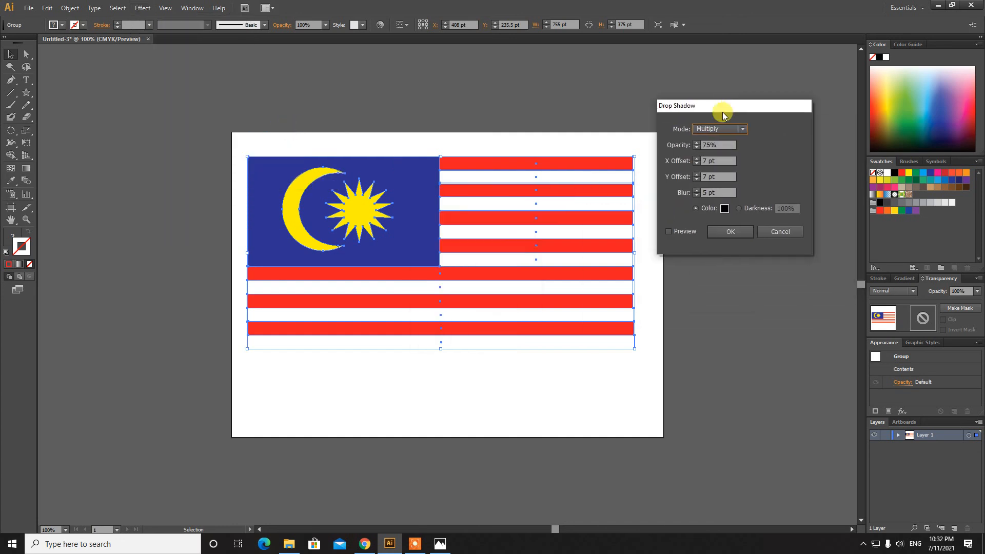
pyautogui.click(676, 233)
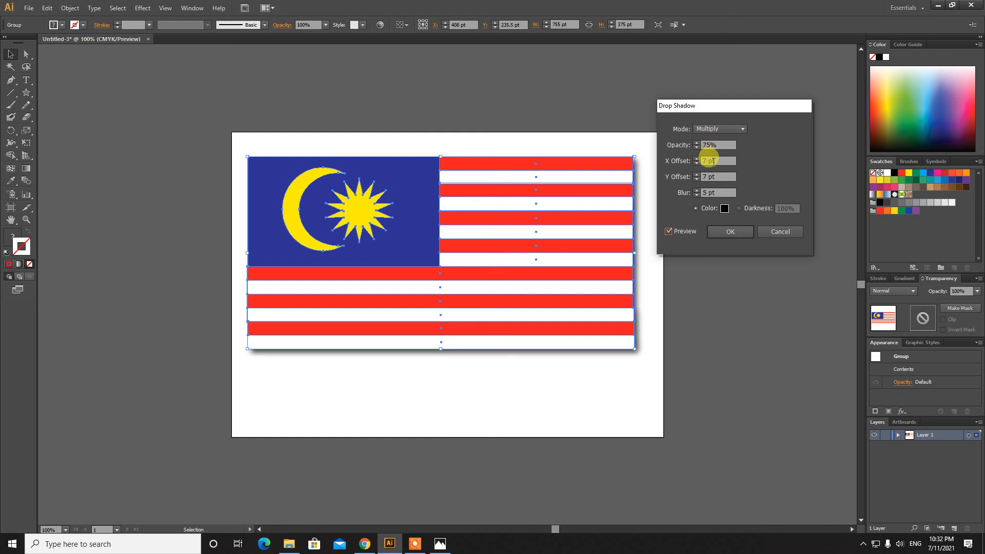
pyautogui.click(709, 160)
pyautogui.click(717, 177)
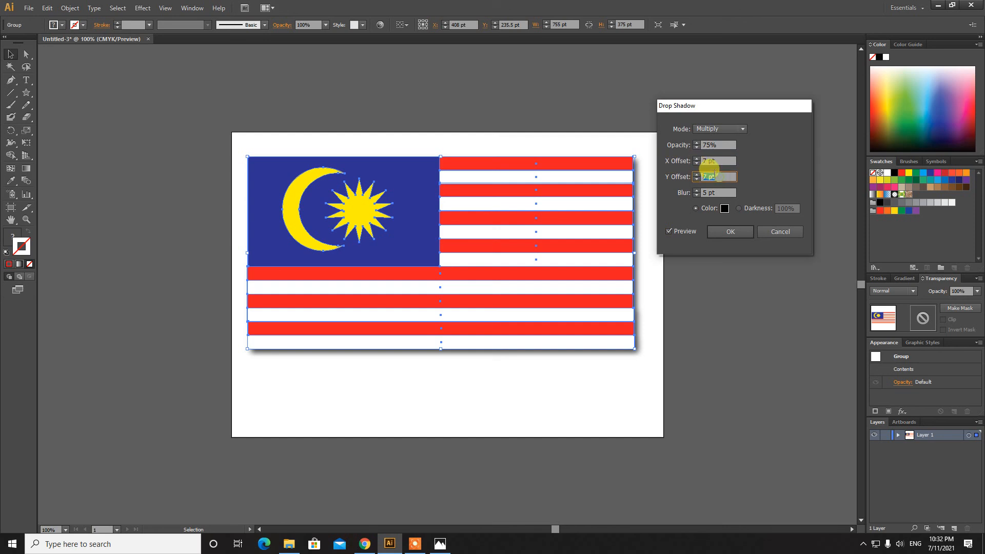
pyautogui.click(730, 231)
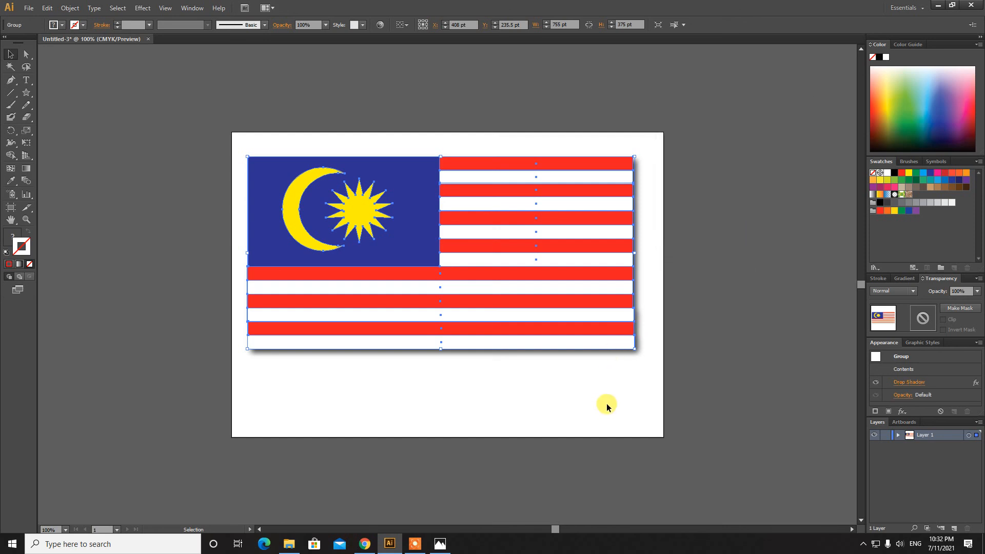
# Deselect to view the shadow, compare with the reference photo, then reselect the stripes
pyautogui.click(605, 404)
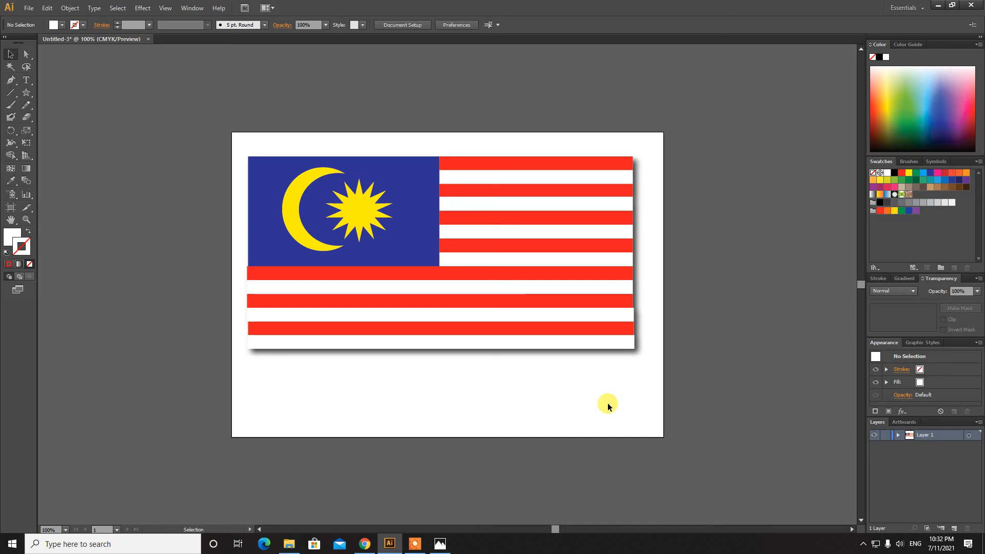
pyautogui.click(439, 544)
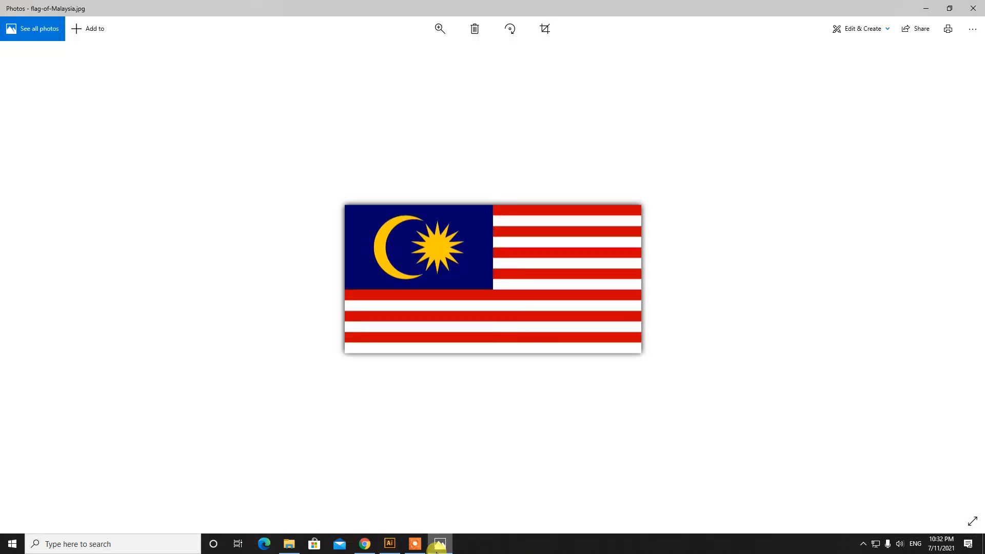
pyautogui.click(438, 545)
pyautogui.moveTo(571, 397); pyautogui.dragTo(275, 125)
pyautogui.click(275, 122)
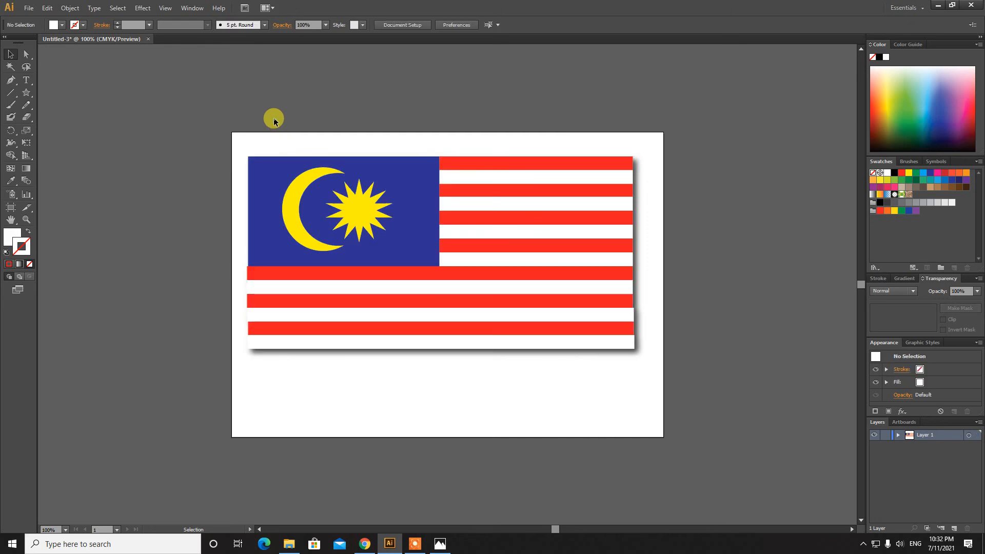